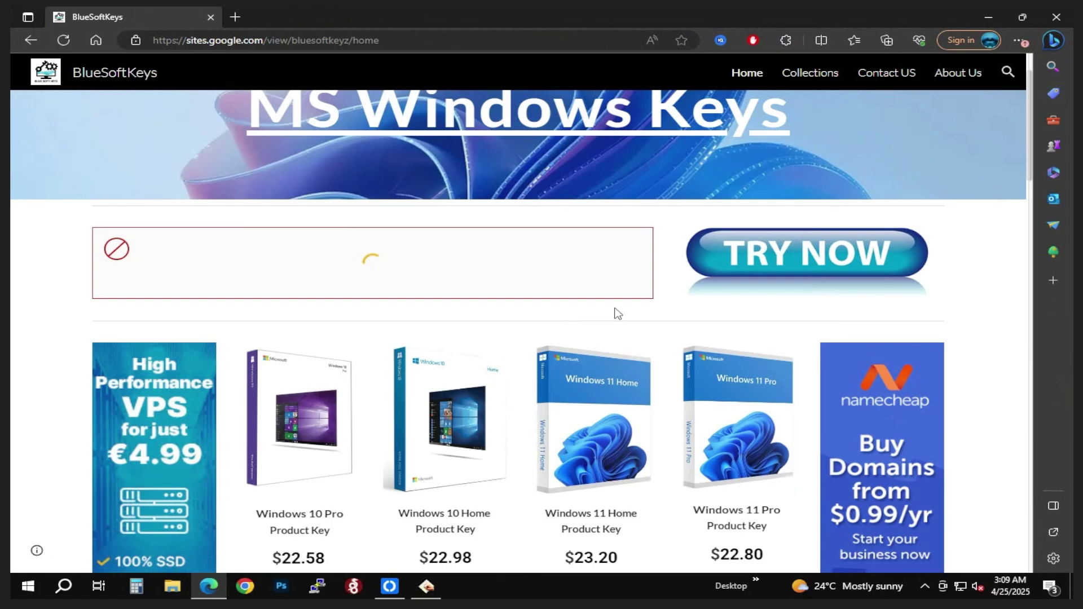
Step: Open the Script Installation Files page from the Files section of the BlueSoftKeys site's Collections
scroll(614, 312, "up", 1)
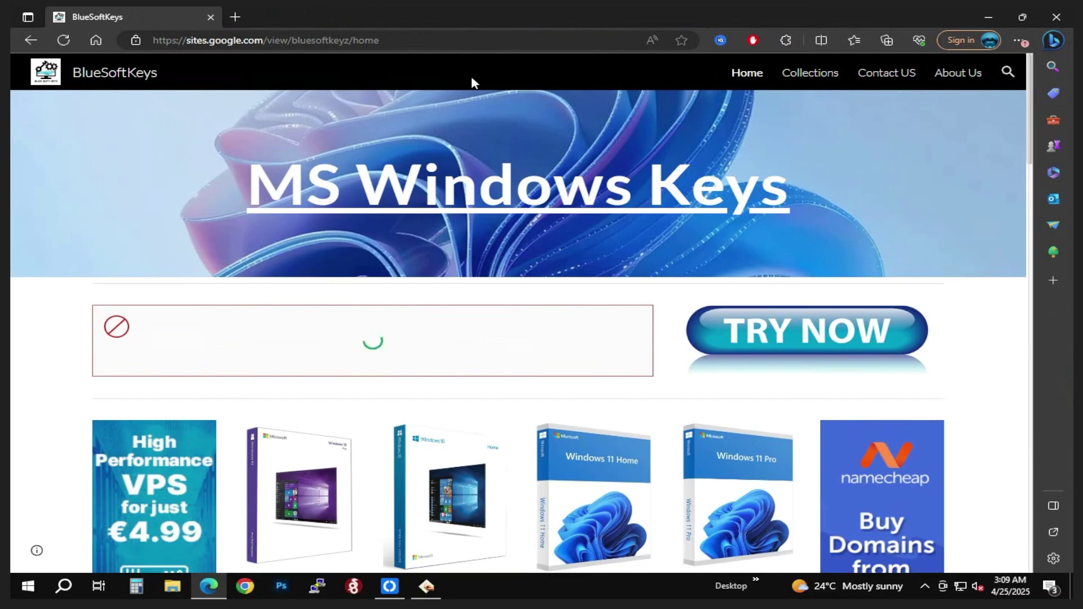
left_click(824, 75)
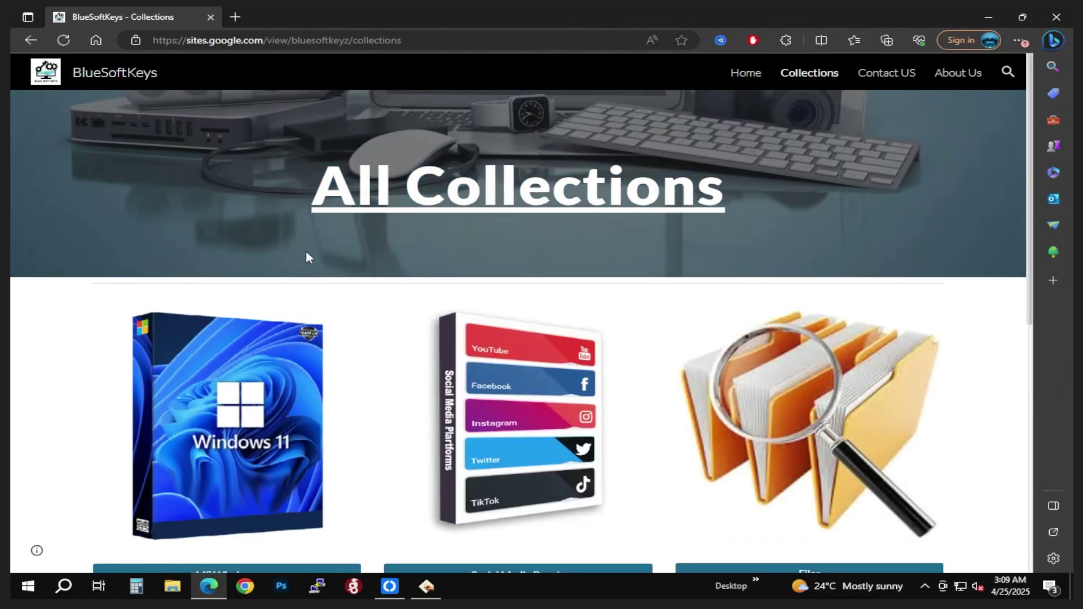
scroll(305, 254, "down", 1)
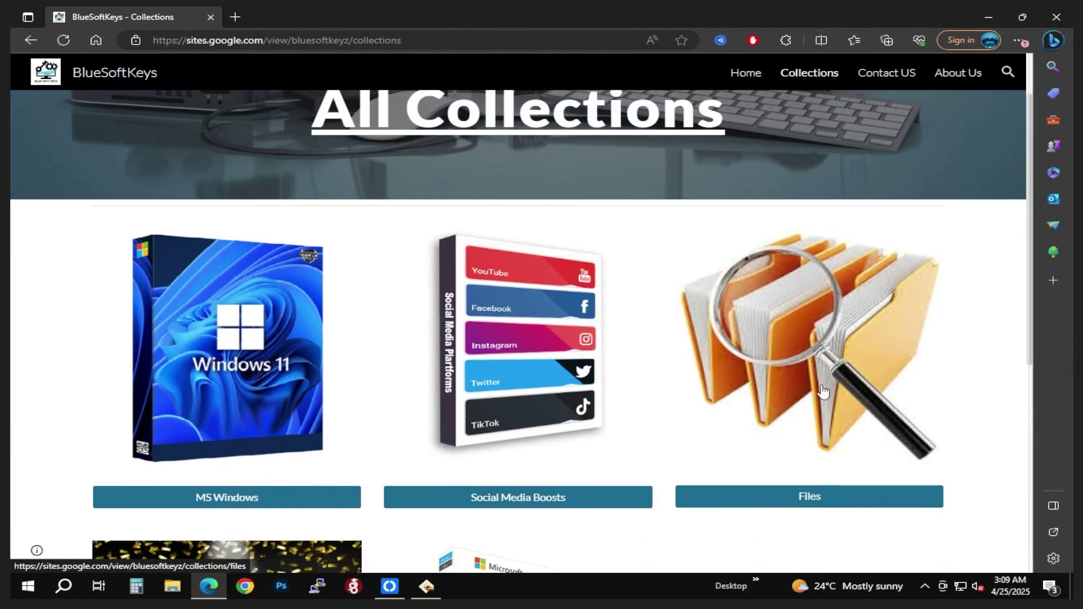
left_click(813, 501)
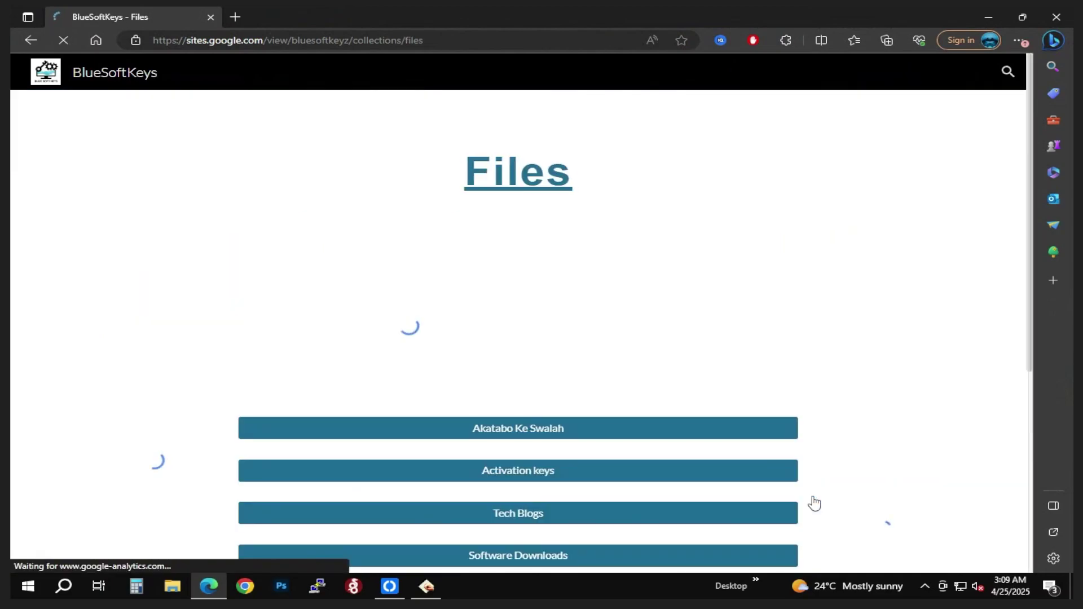
scroll(574, 418, "down", 4)
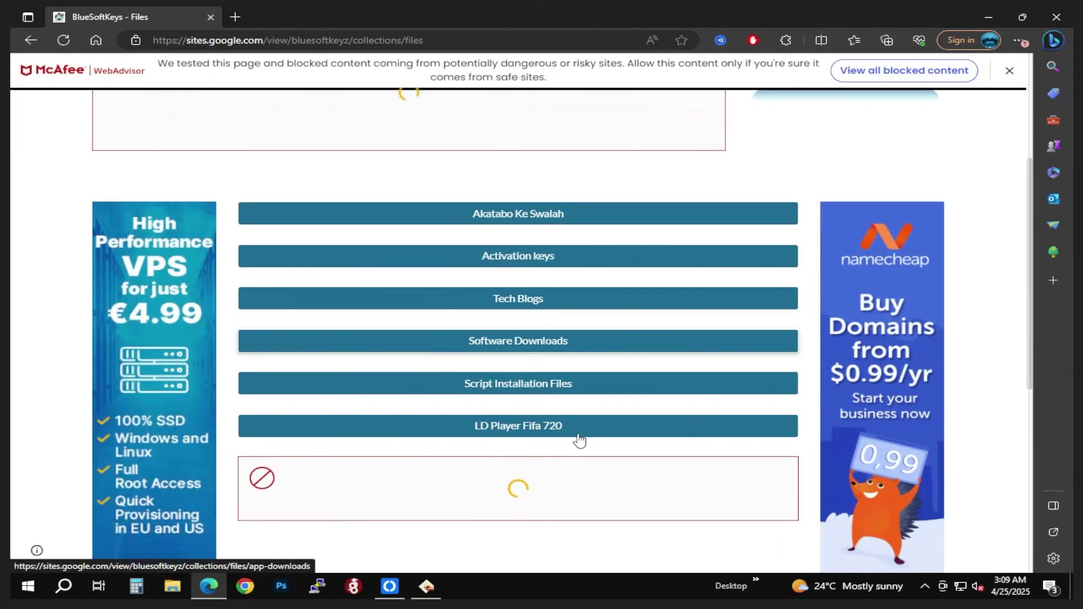
left_click(529, 388)
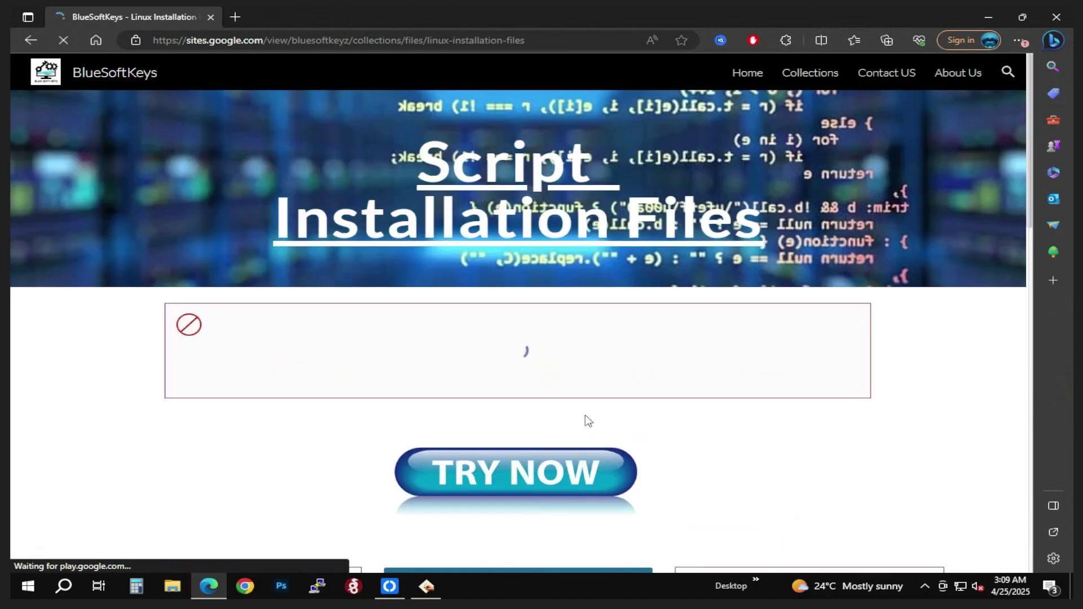
Step: Open the Winget page from the list of scripts and bring its installation commands into view
scroll(612, 442, "down", 3)
scroll(615, 442, "down", 8)
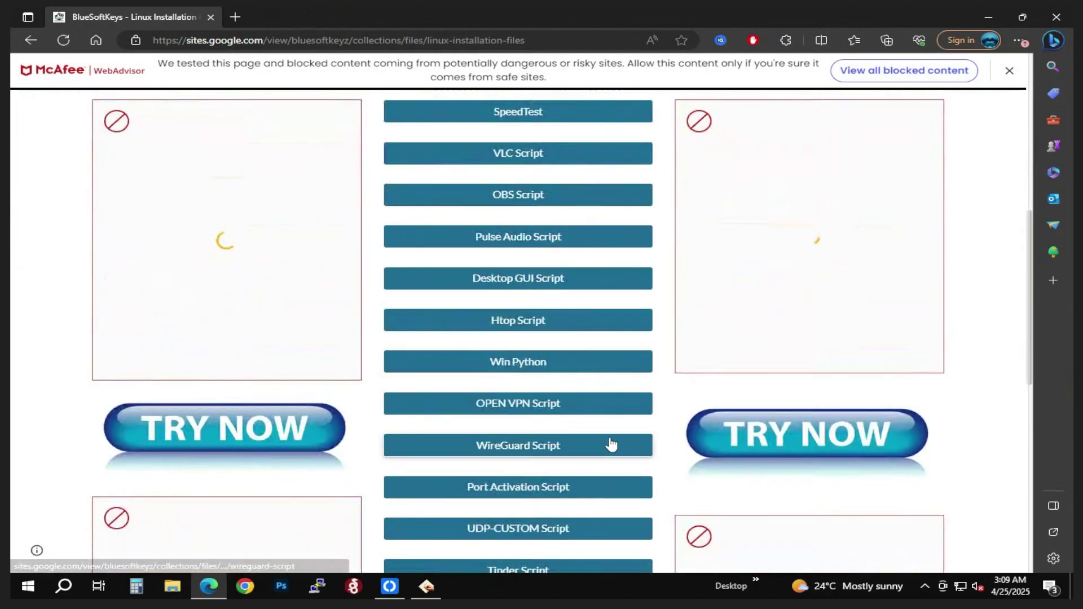
scroll(603, 477, "down", 3)
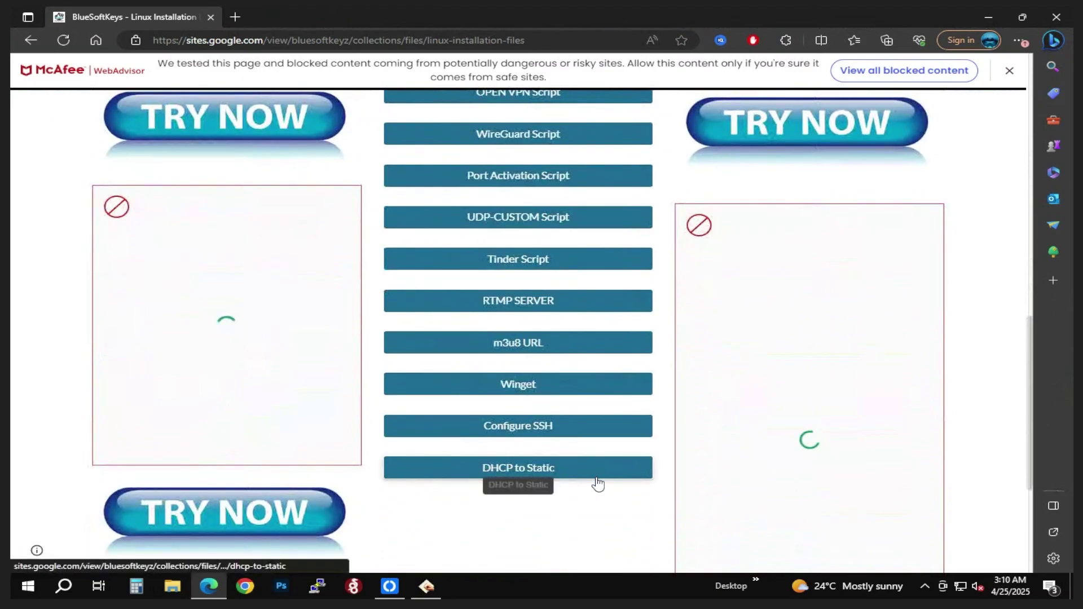
left_click(521, 391)
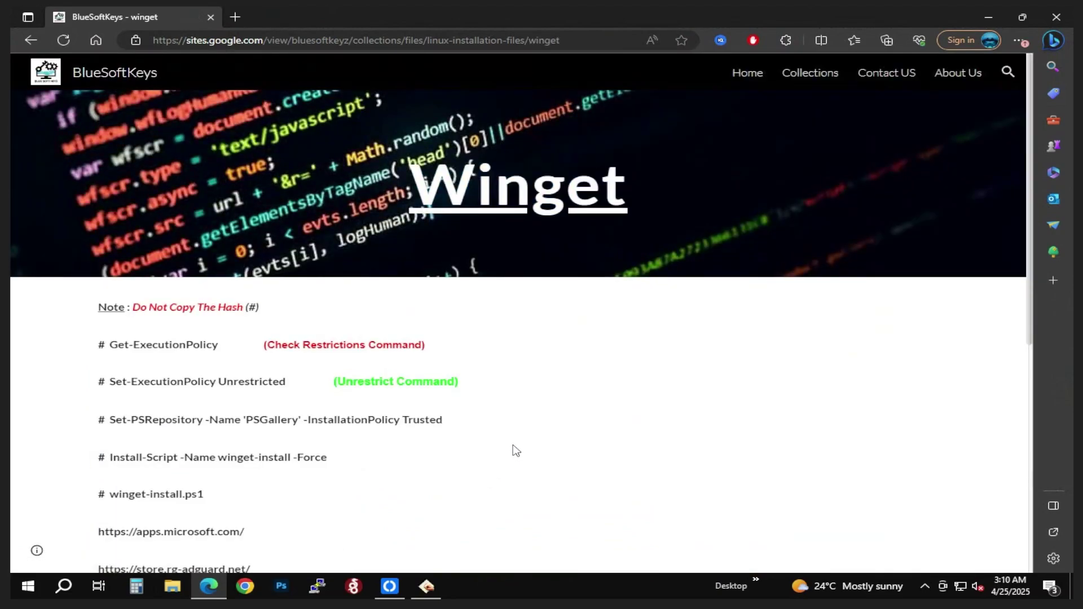
scroll(513, 450, "down", 3)
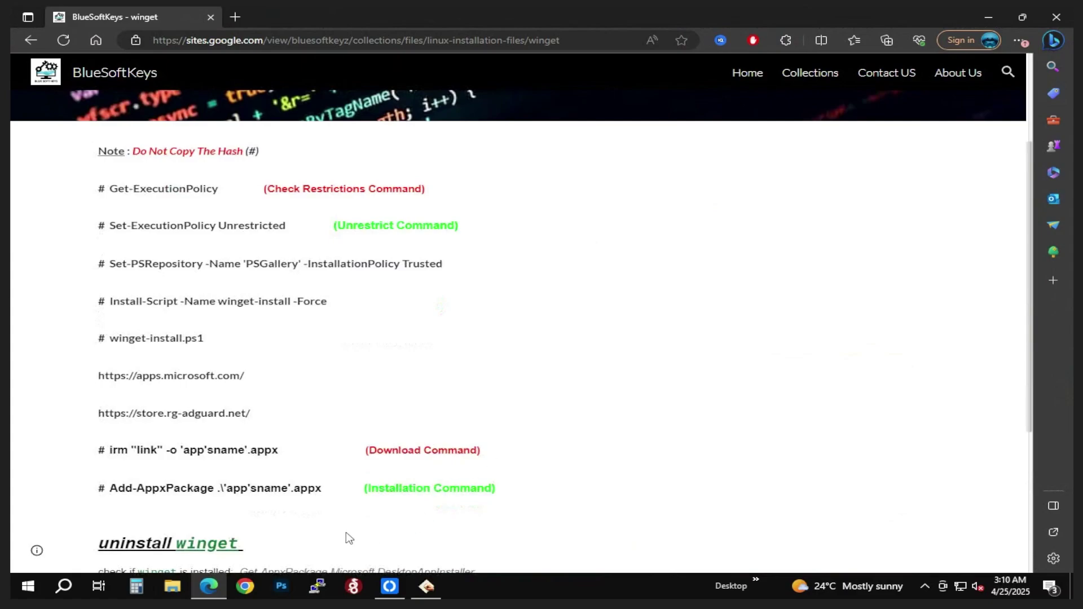
Step: Search the system for "power" and launch Windows PowerShell as administrator, allowing it to make changes to the device
left_click(29, 590)
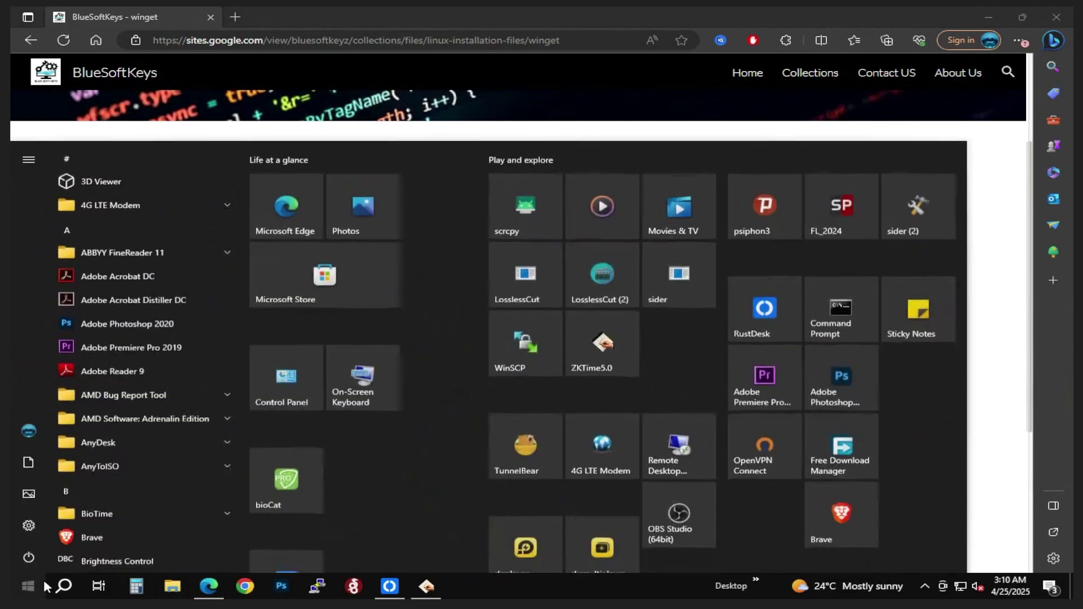
left_click(24, 590)
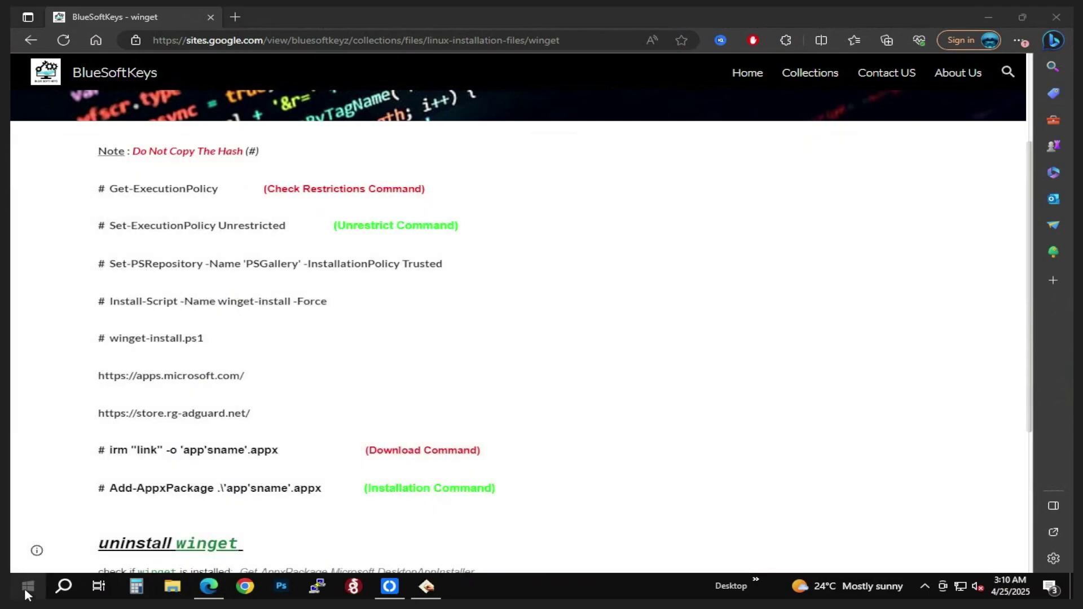
left_click(26, 587)
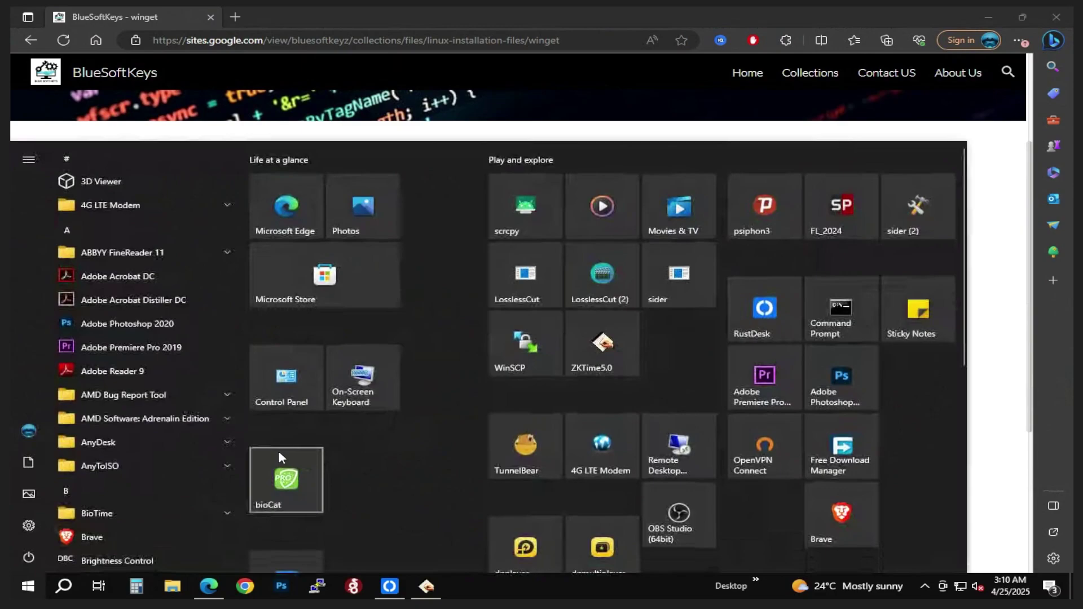
type("power")
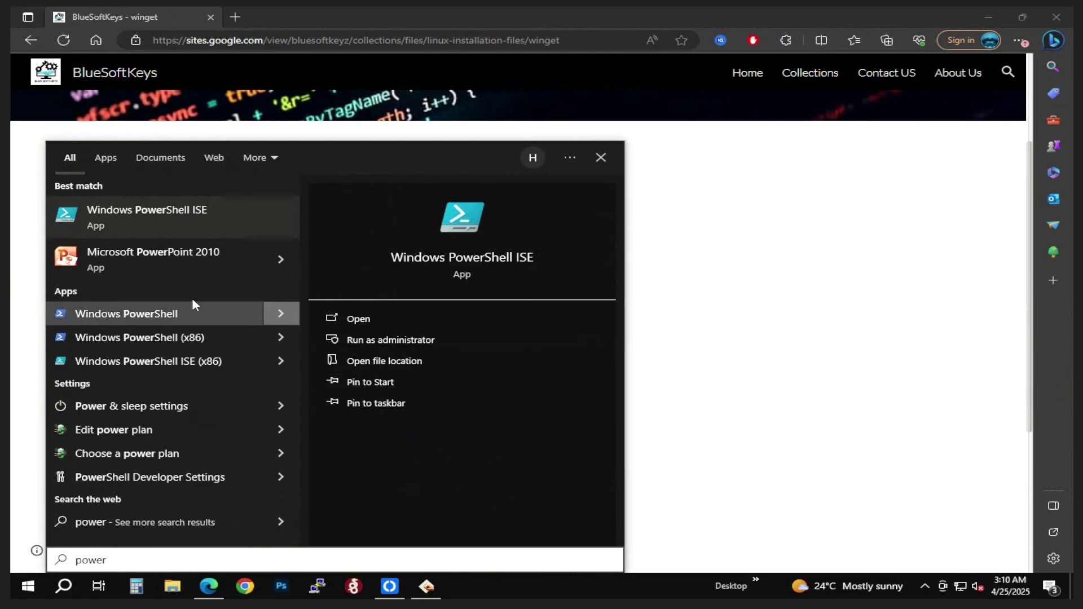
right_click(158, 312)
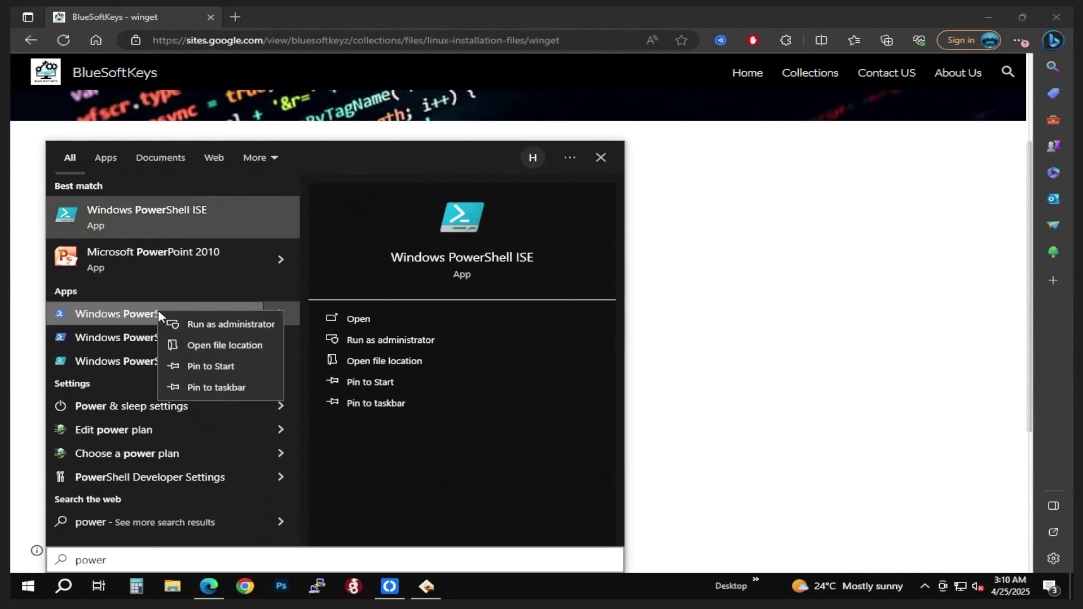
left_click(259, 323)
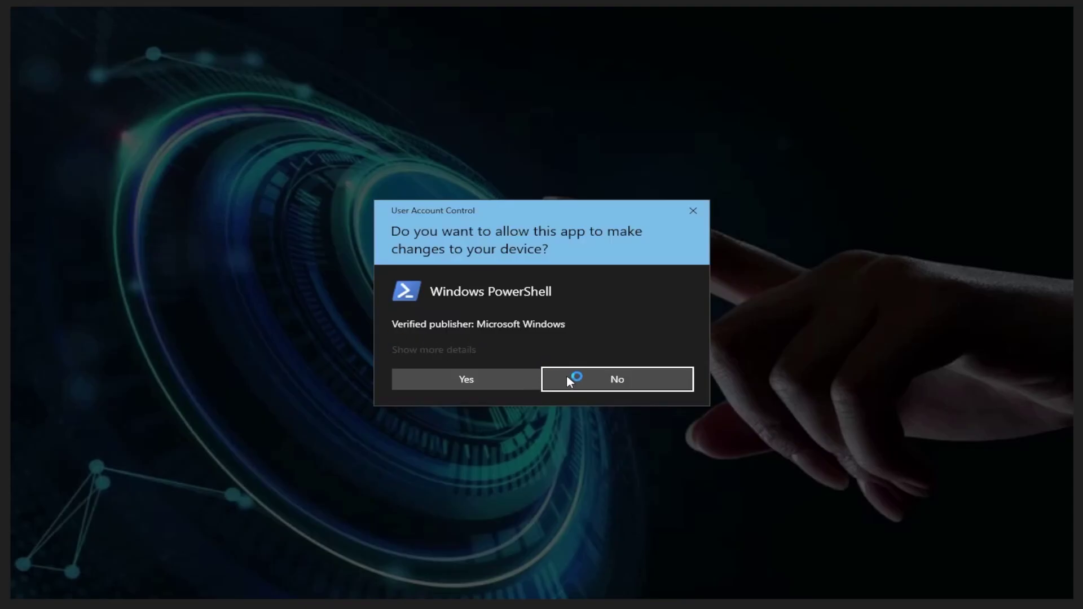
left_click(503, 383)
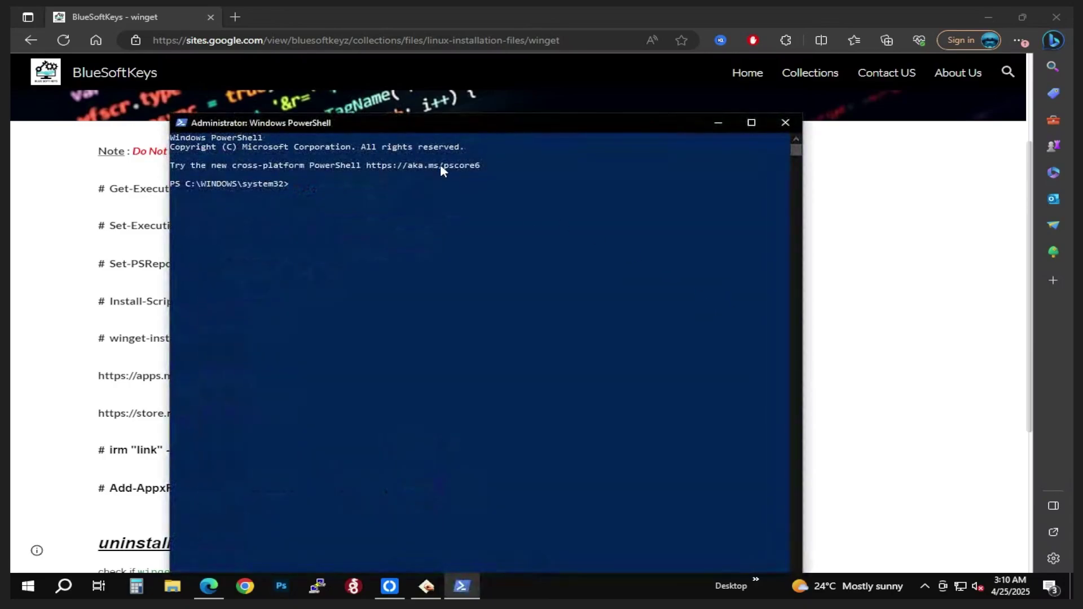
Step: Arrange the browser and PowerShell windows beside each other, shrinking the browser so the Winget commands stay readable
left_click_drag(444, 134, 701, 112)
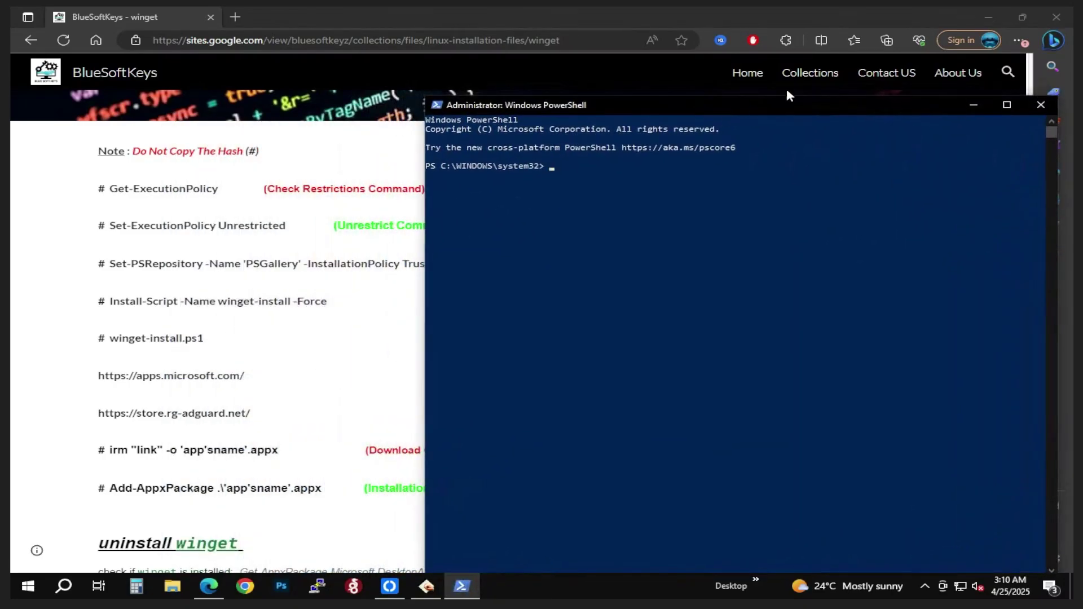
double_click(1006, 8)
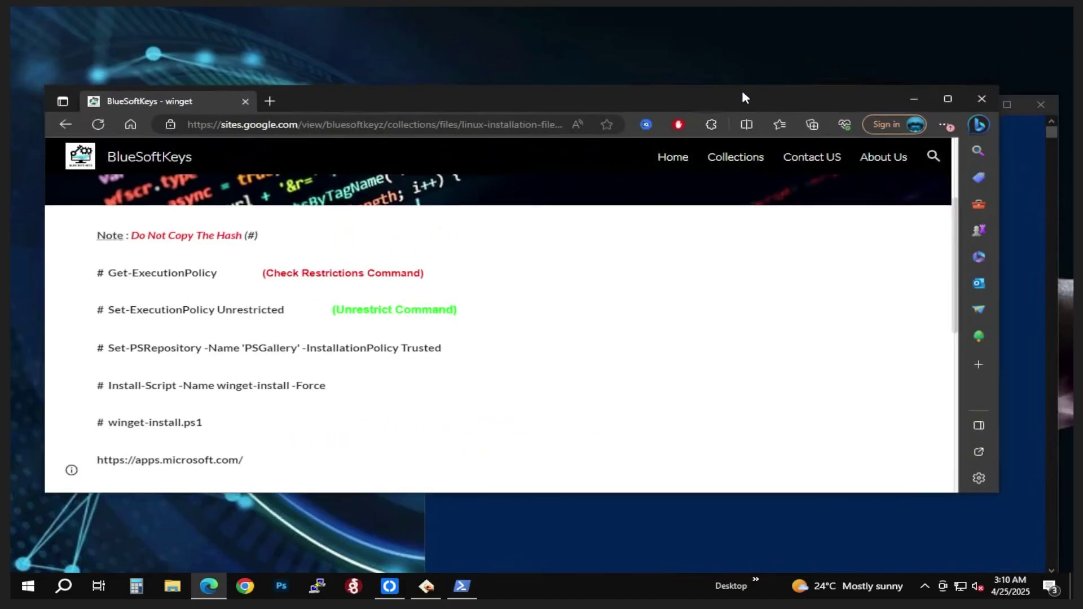
left_click_drag(742, 91, 712, 87)
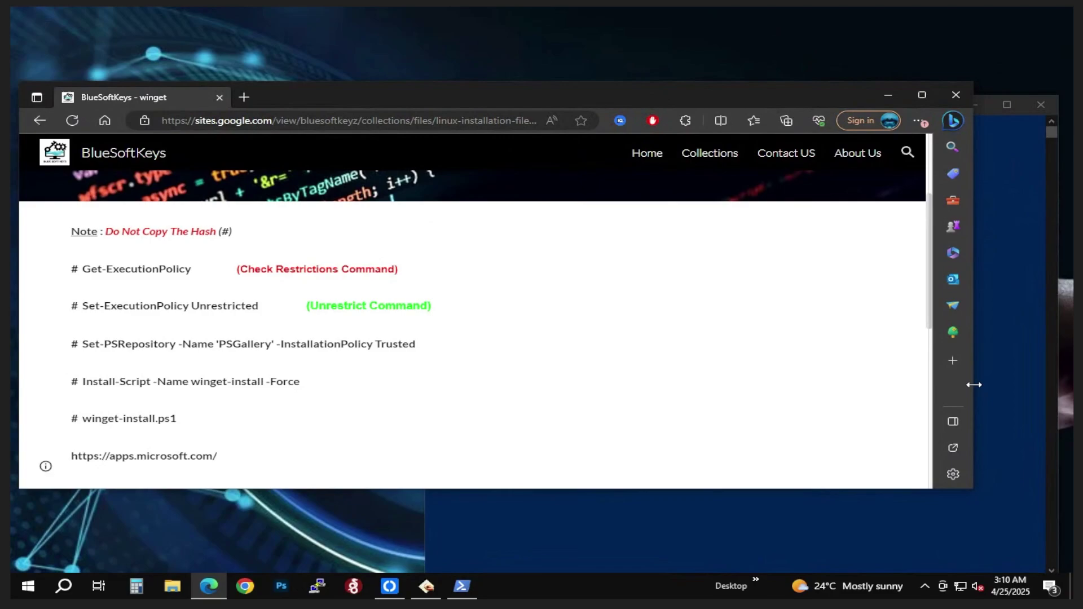
left_click_drag(975, 382, 551, 439)
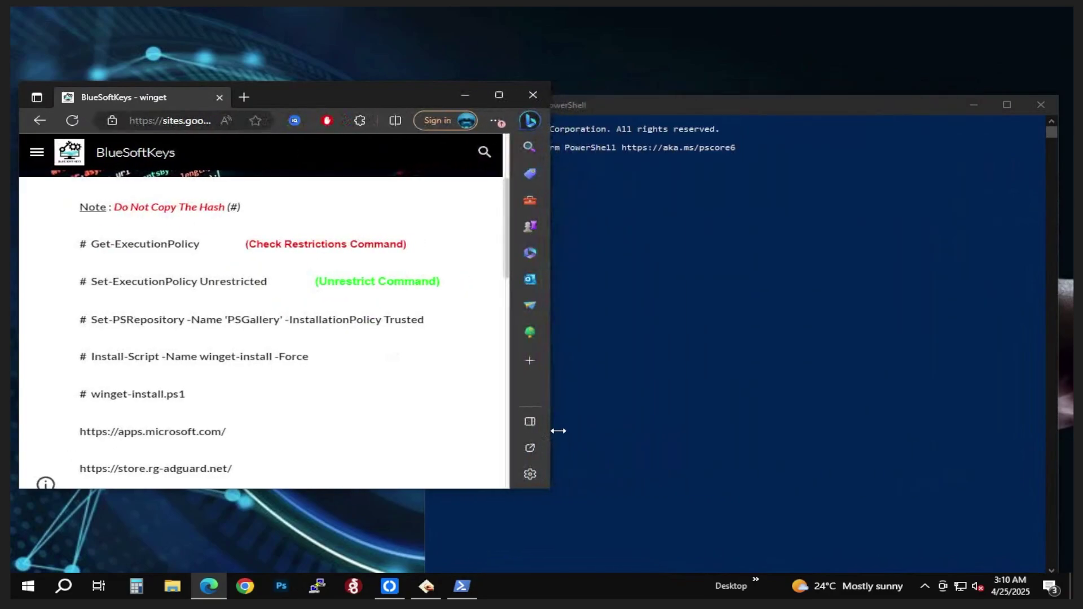
left_click_drag(442, 491, 442, 556)
left_click(719, 202)
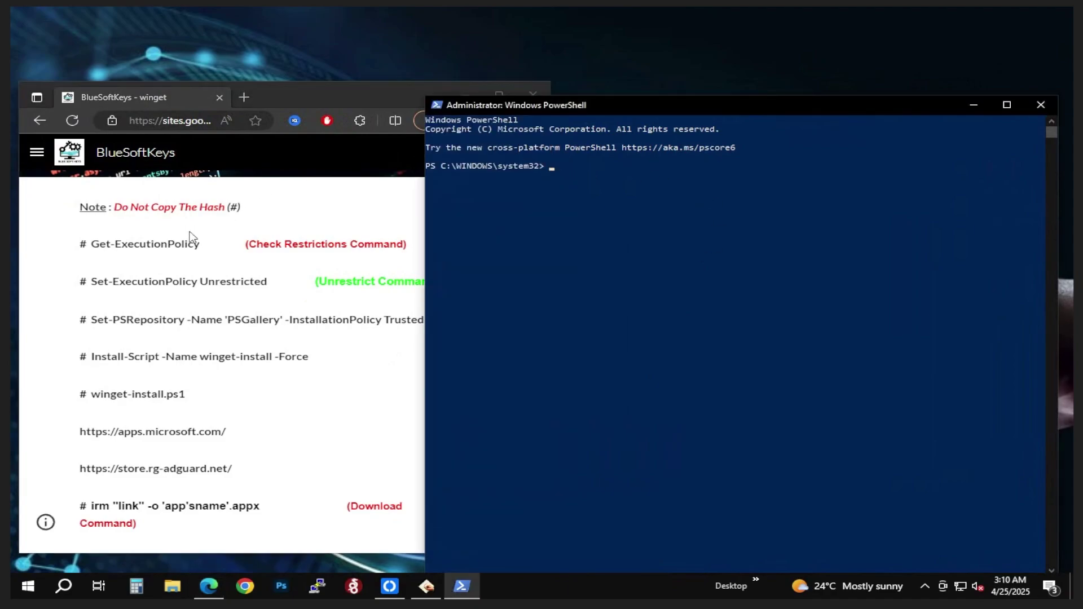
Step: Copy Get-ExecutionPolicy from the Winget page and run it in PowerShell to check the script restrictions
left_click_drag(197, 250, 92, 244)
right_click(117, 244)
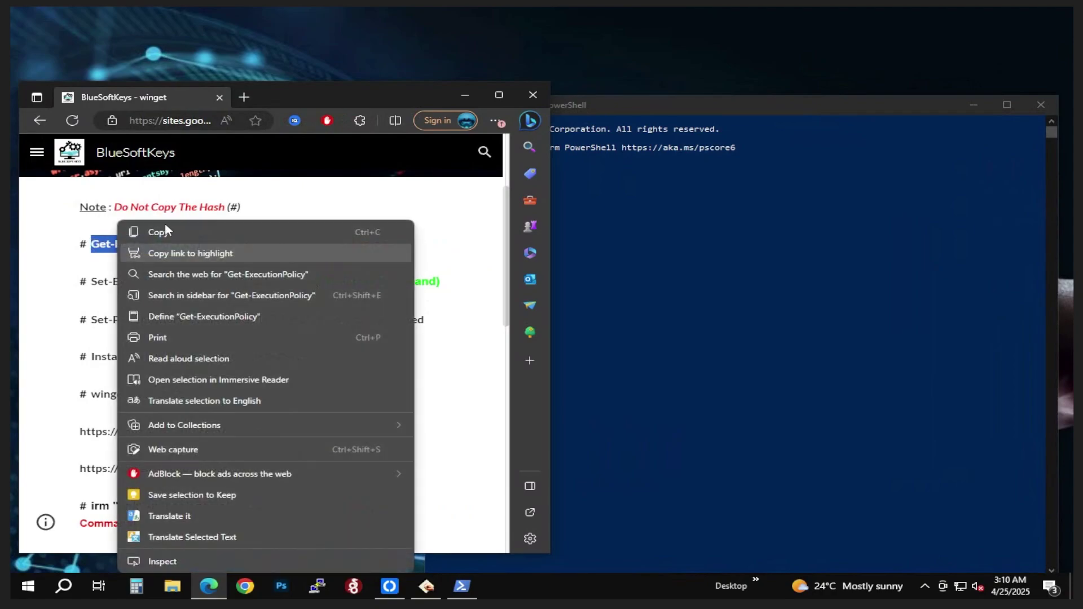
left_click(166, 236)
left_click(665, 188)
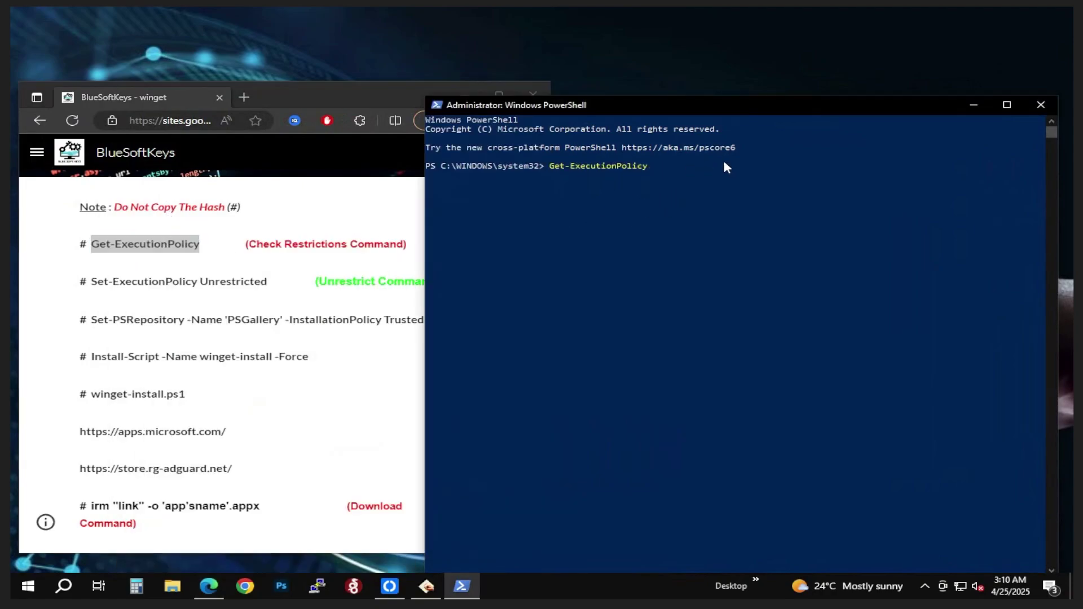
key("Return")
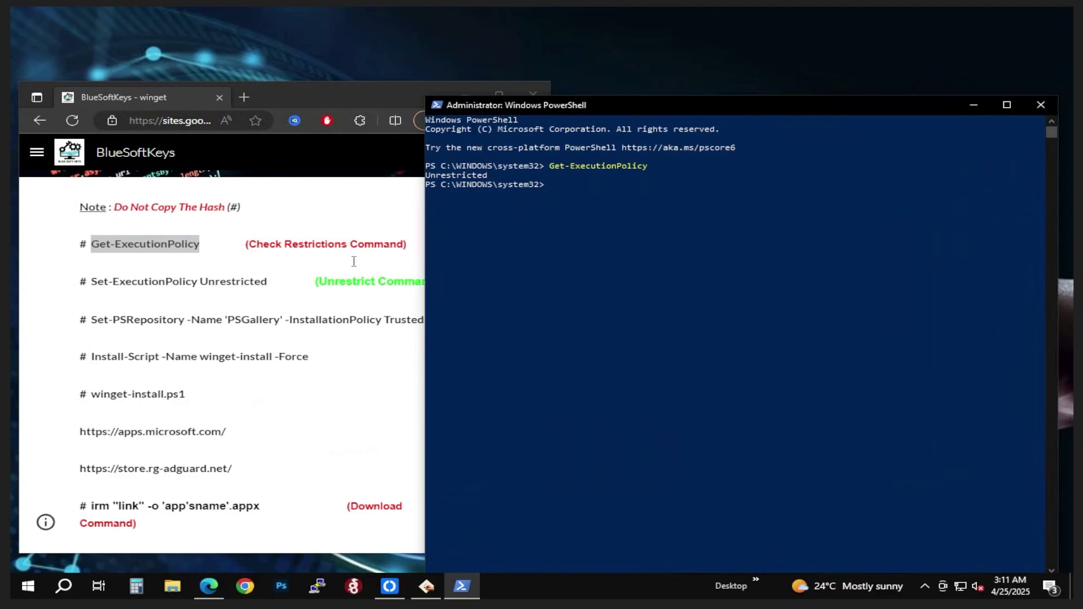
Step: Copy Set-PSRepository -Name 'PSGallery' -InstallationPolicy Trusted from the Winget page and run it in PowerShell
left_click(281, 300)
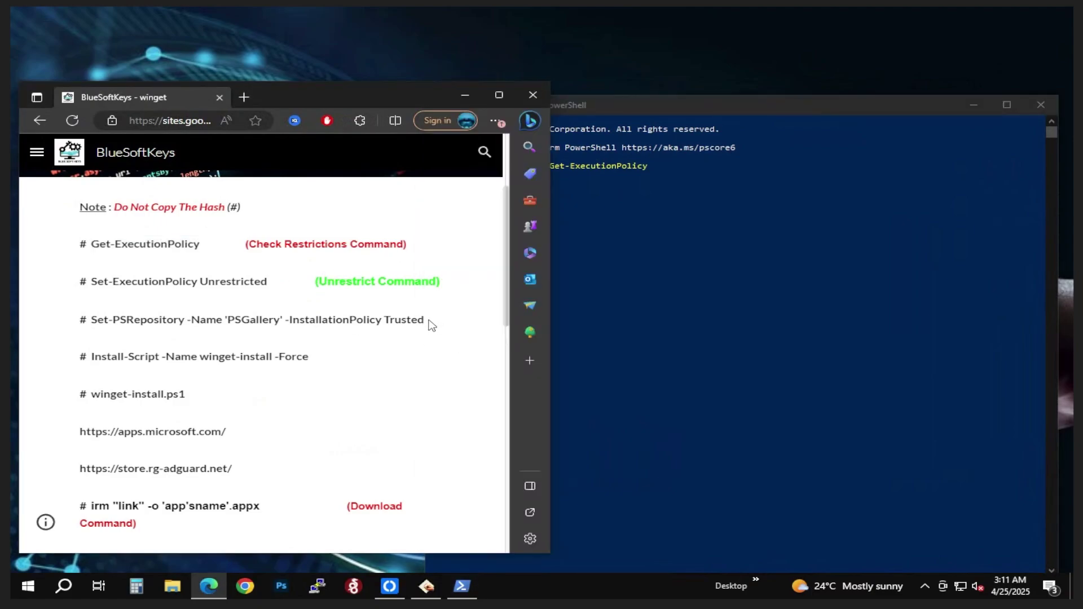
left_click_drag(430, 326, 94, 327)
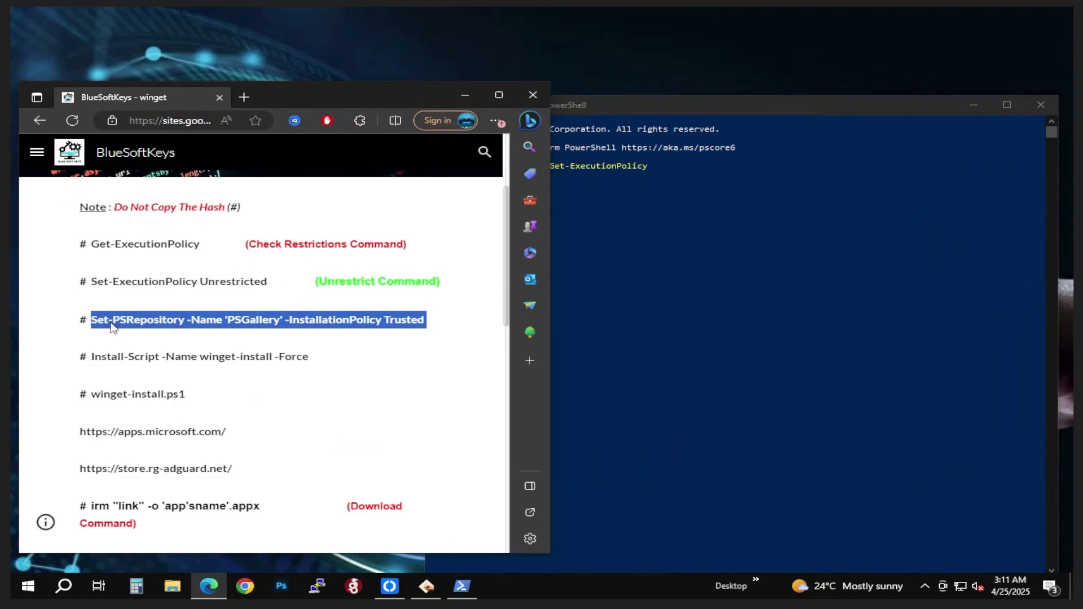
right_click(110, 321)
left_click(206, 256)
left_click(609, 209)
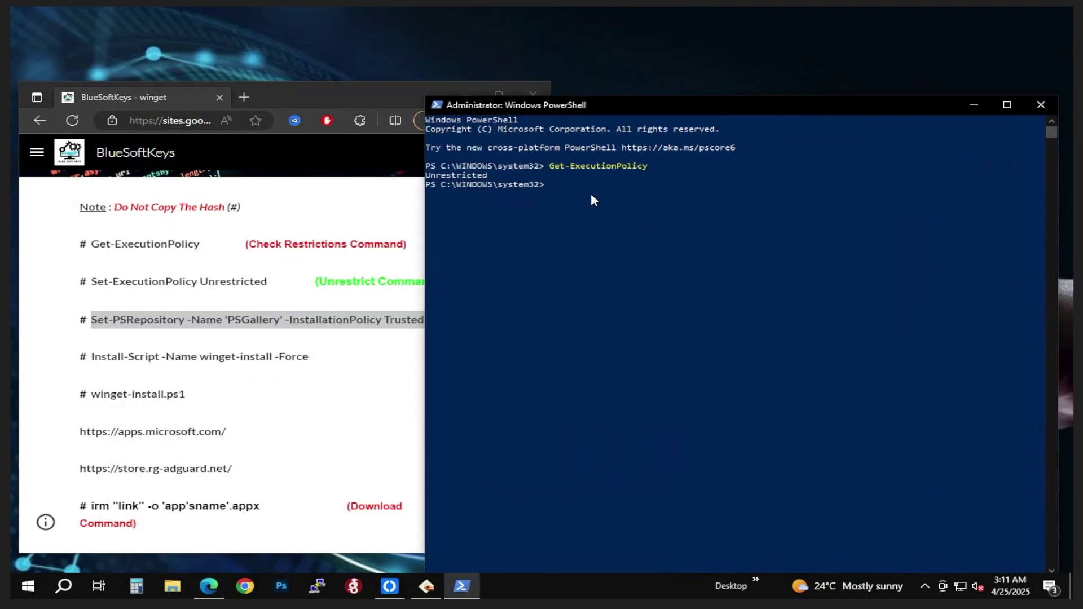
right_click(565, 187)
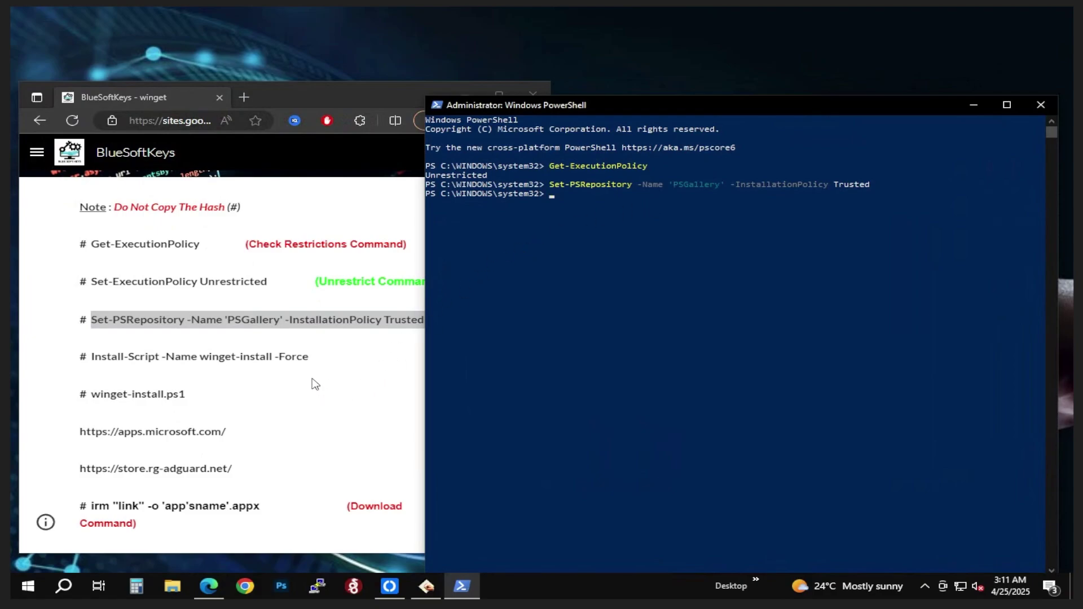
left_click(308, 360)
left_click_drag(307, 359, 89, 358)
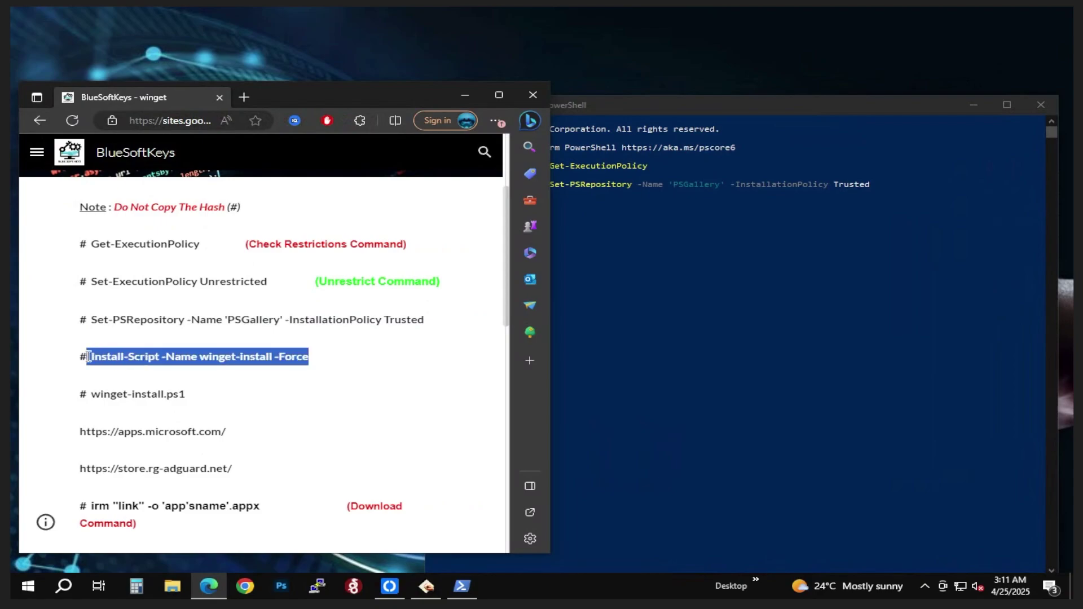
right_click(107, 358)
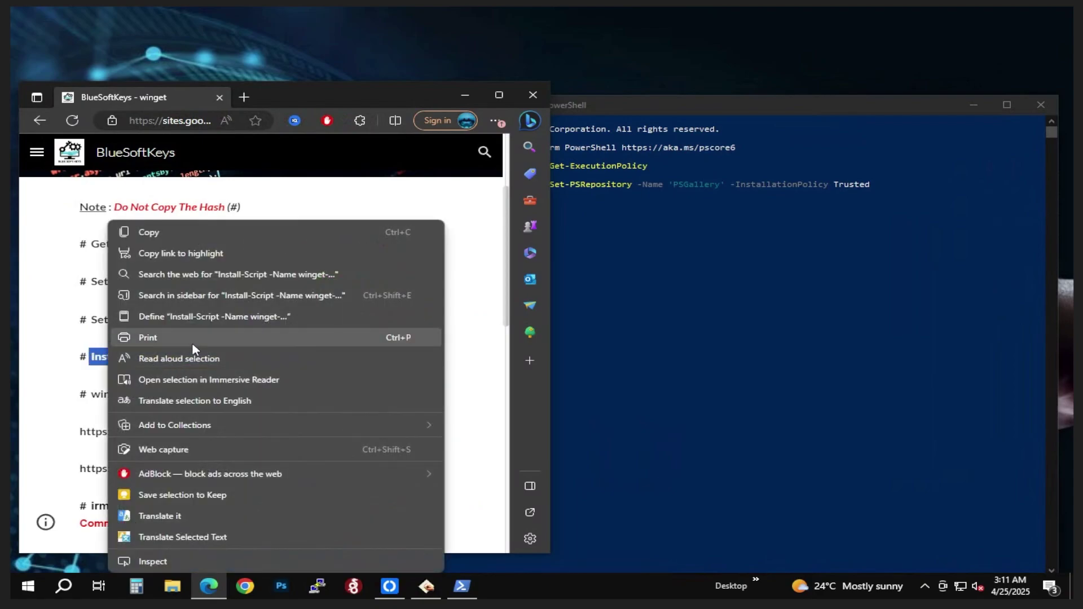
left_click(491, 411)
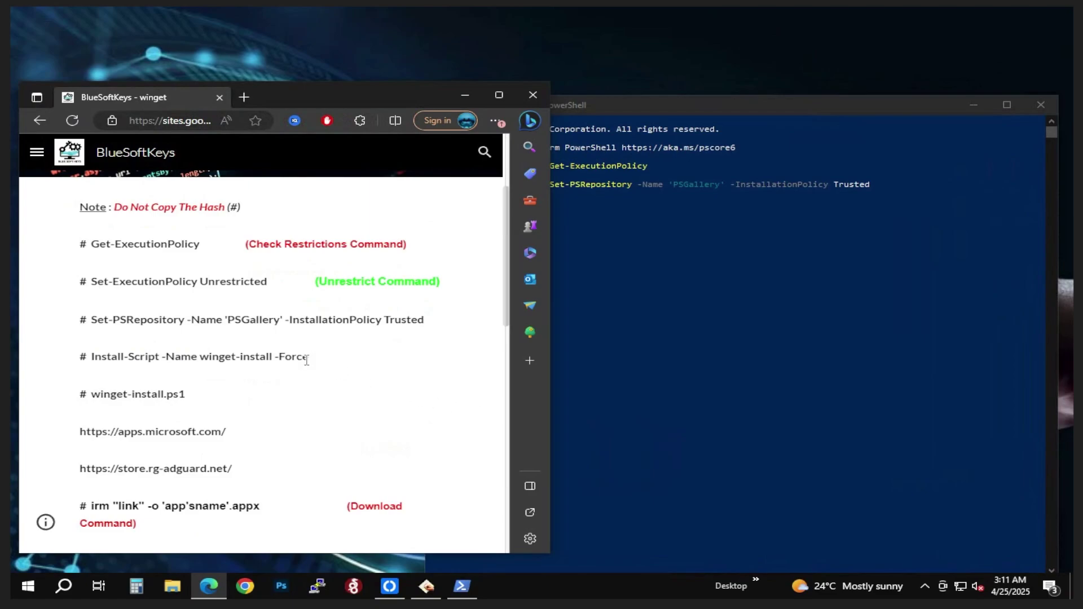
Step: Copy Install-Script -Name winget-install -Force from the Winget page and run it in PowerShell
left_click_drag(308, 357, 90, 358)
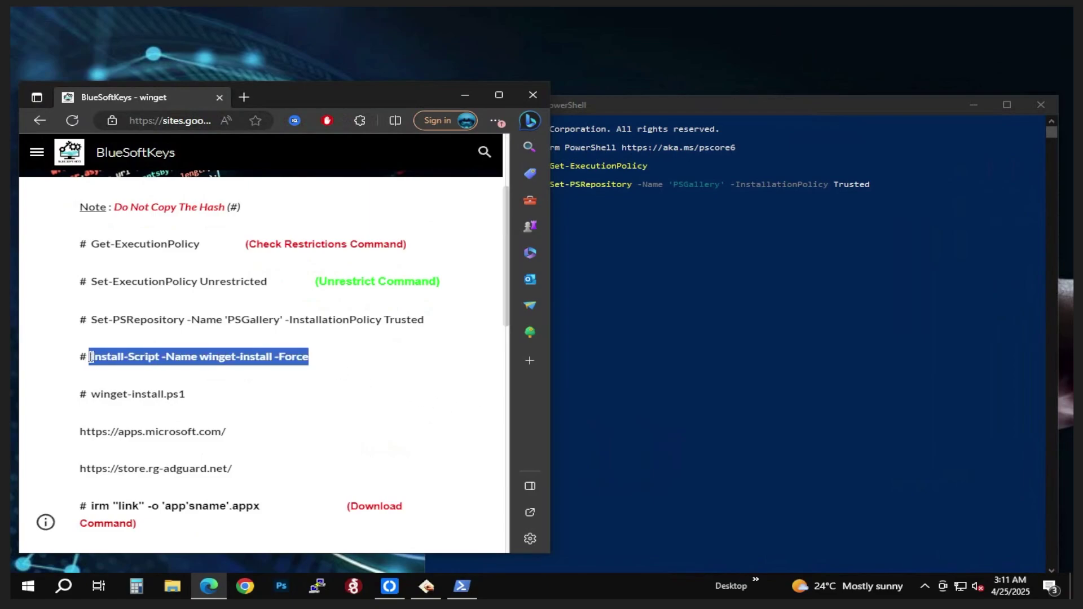
right_click(126, 362)
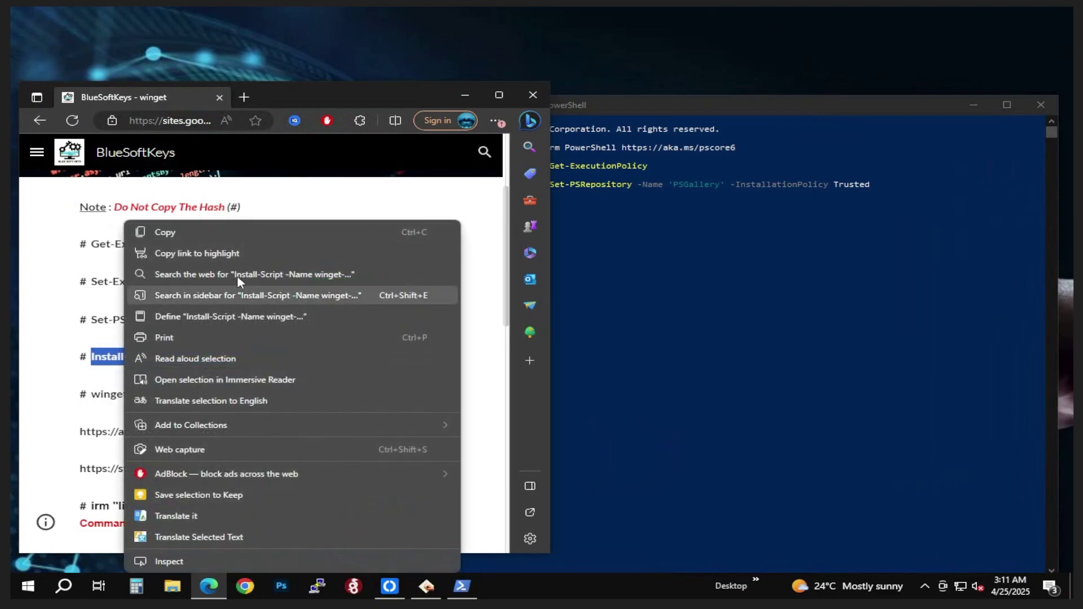
left_click(209, 231)
left_click(660, 203)
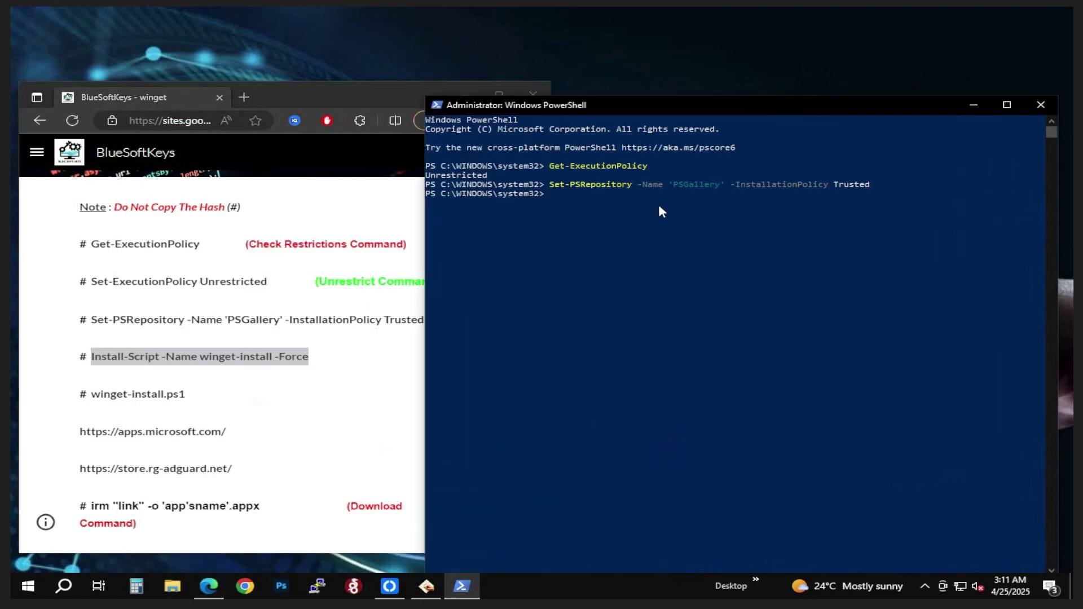
right_click(575, 200)
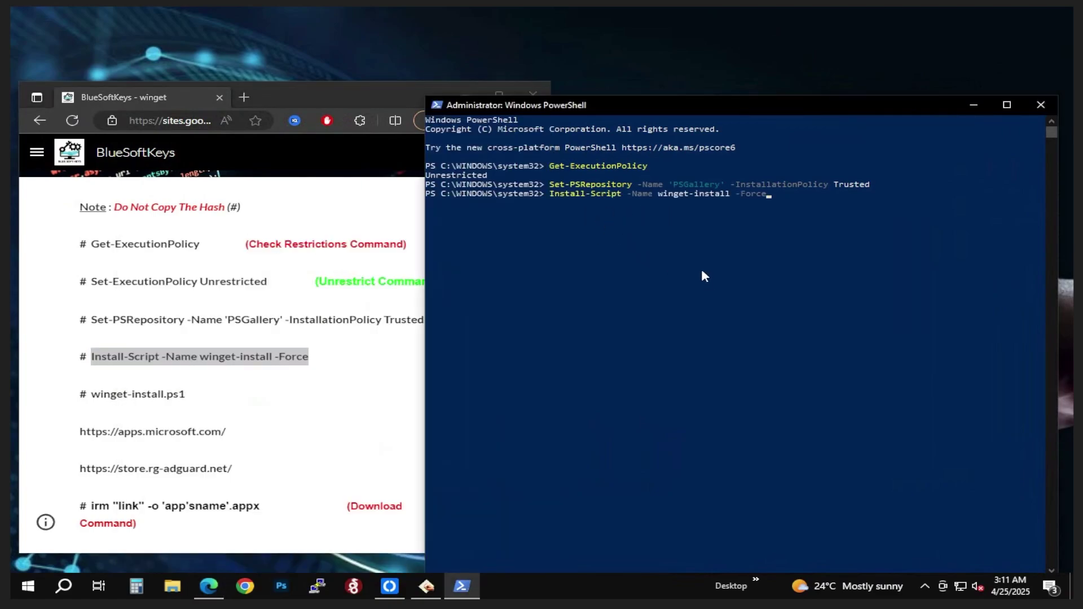
key("Return")
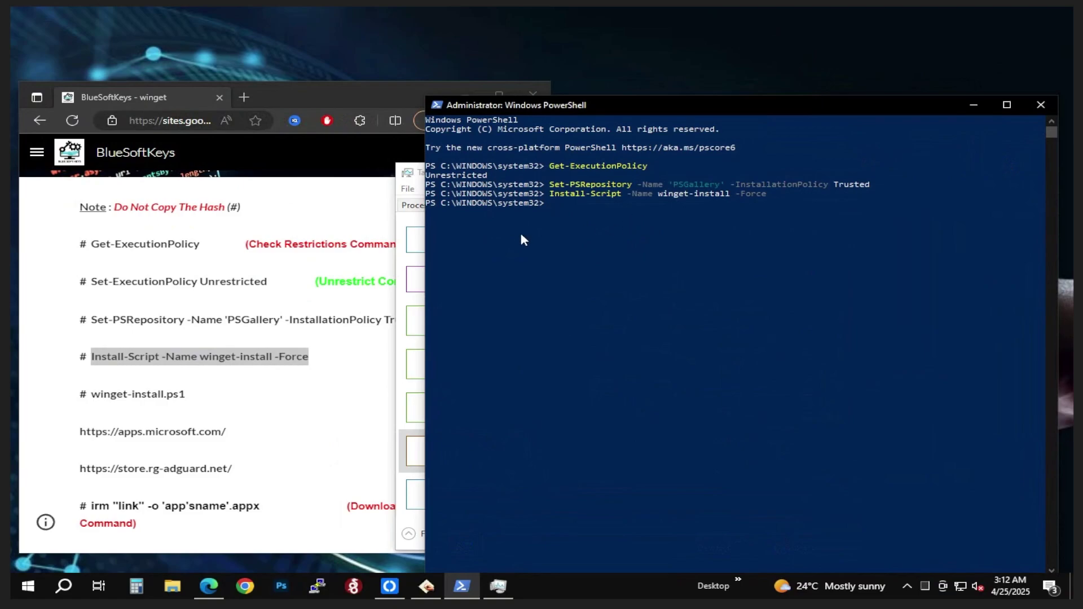
Step: Copy winget-install.ps1 from the Winget page and run it in PowerShell
left_click(191, 396)
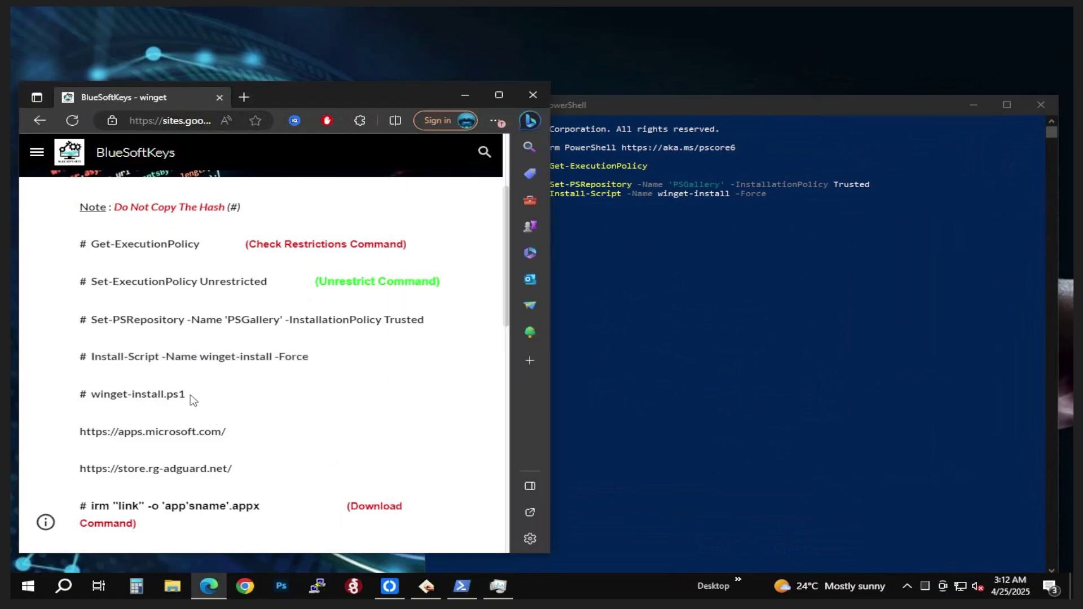
left_click_drag(191, 399, 94, 399)
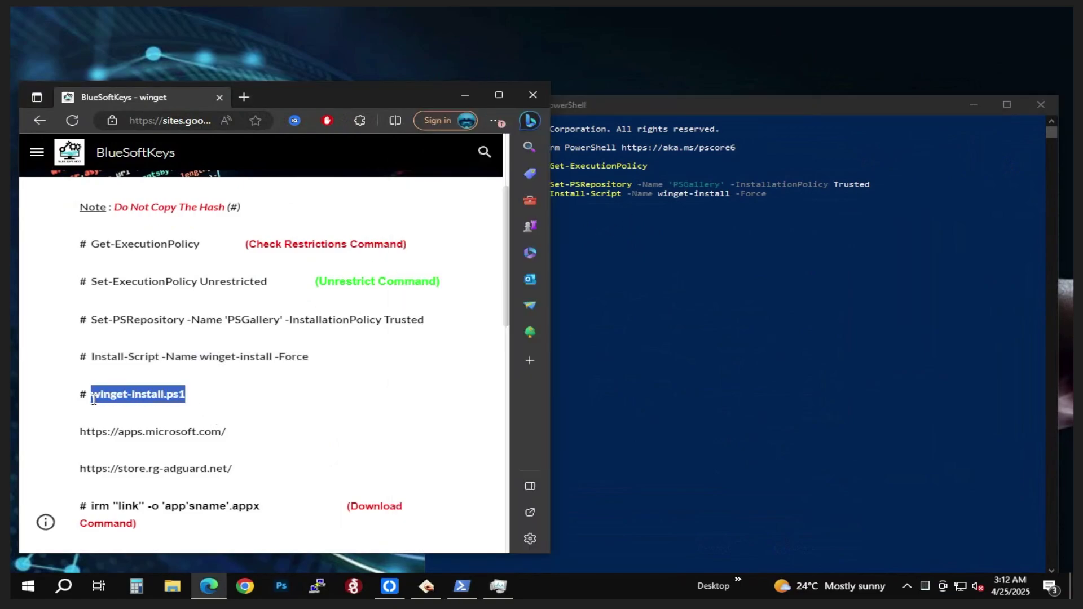
right_click(95, 399)
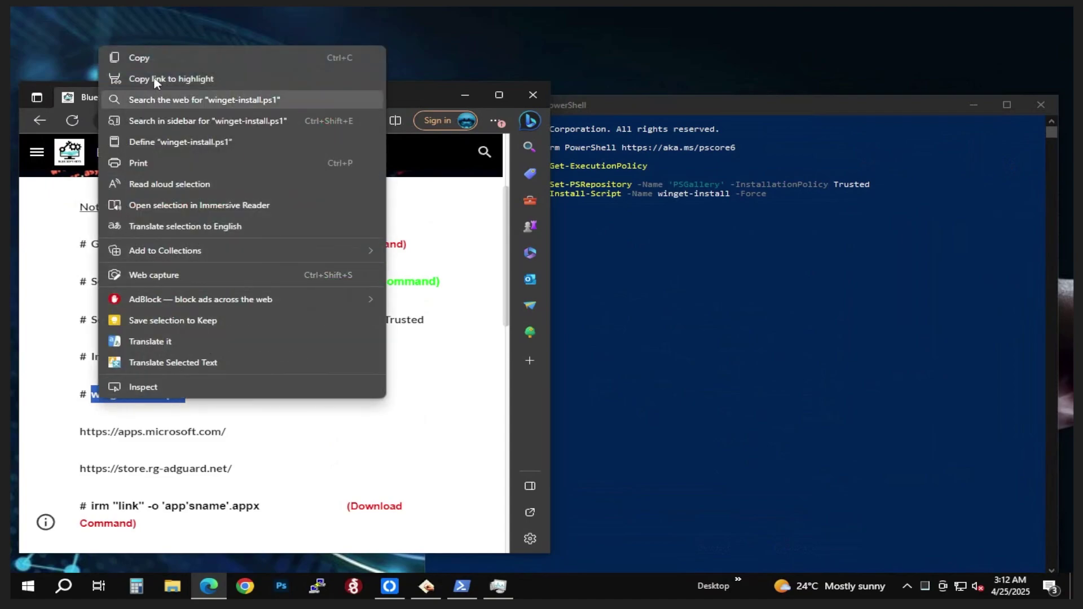
left_click(151, 63)
left_click(620, 231)
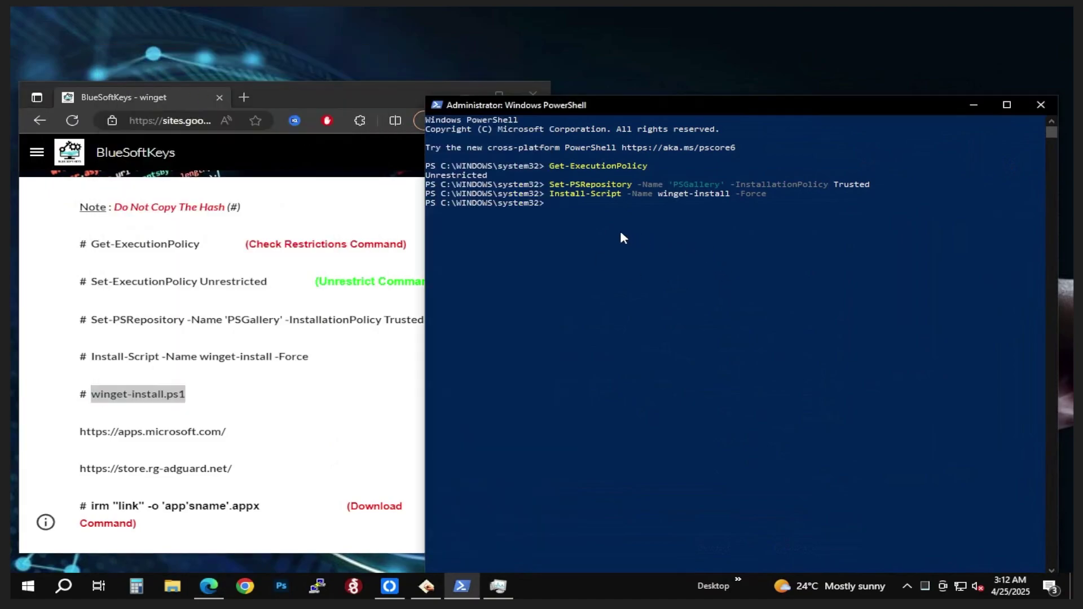
right_click(567, 214)
key("Return")
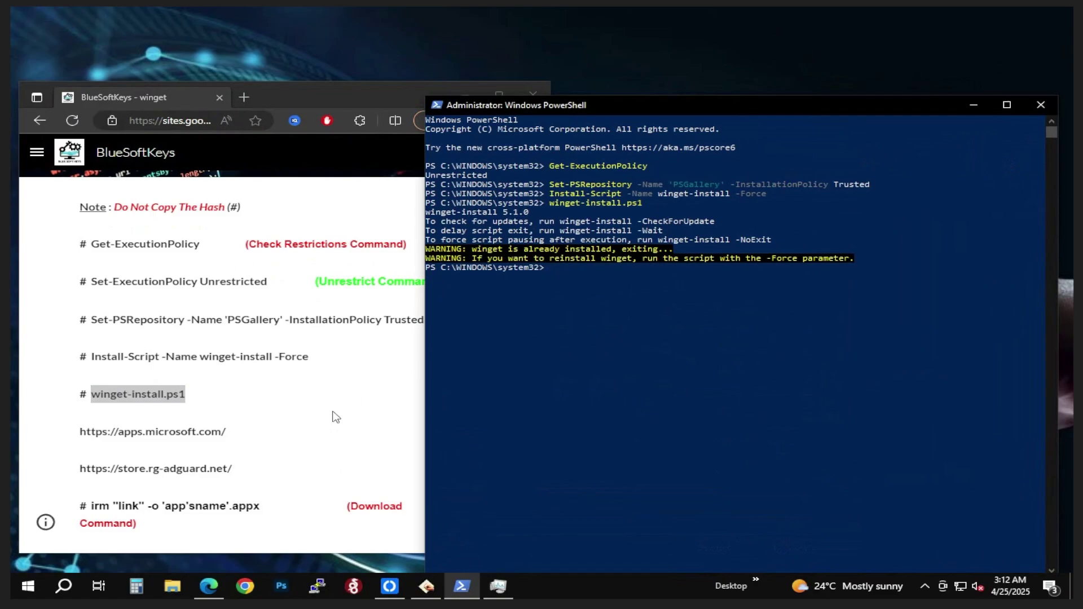
left_click_drag(226, 431, 83, 438)
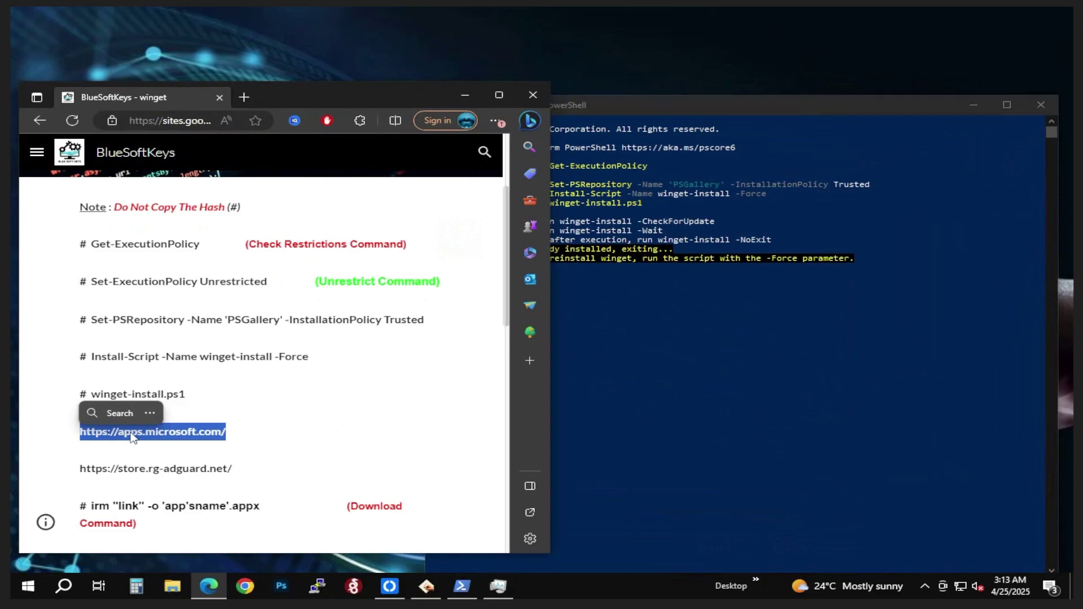
right_click(156, 436)
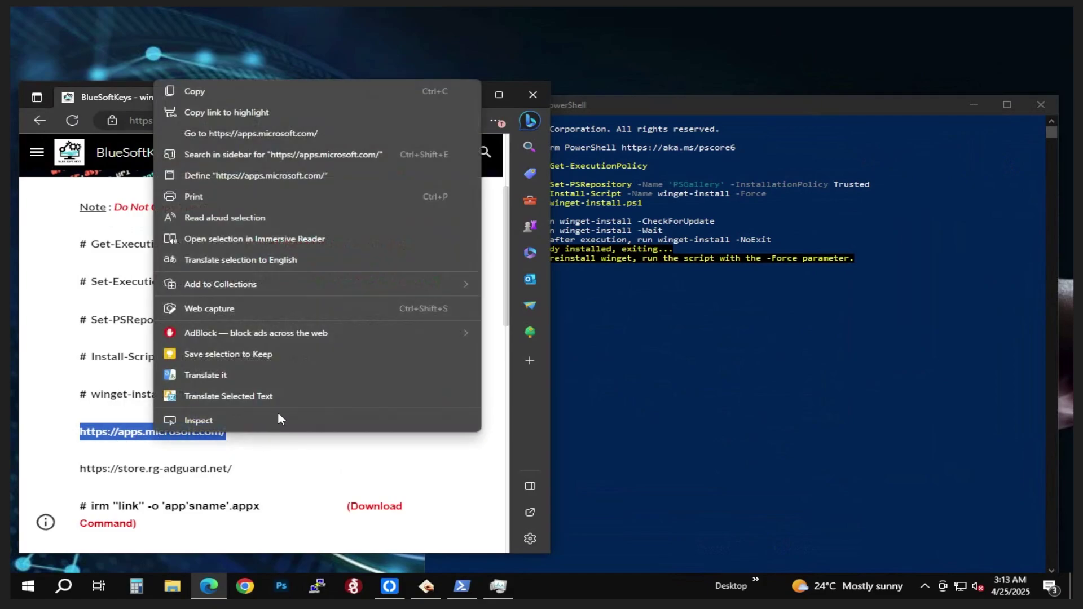
left_click(275, 137)
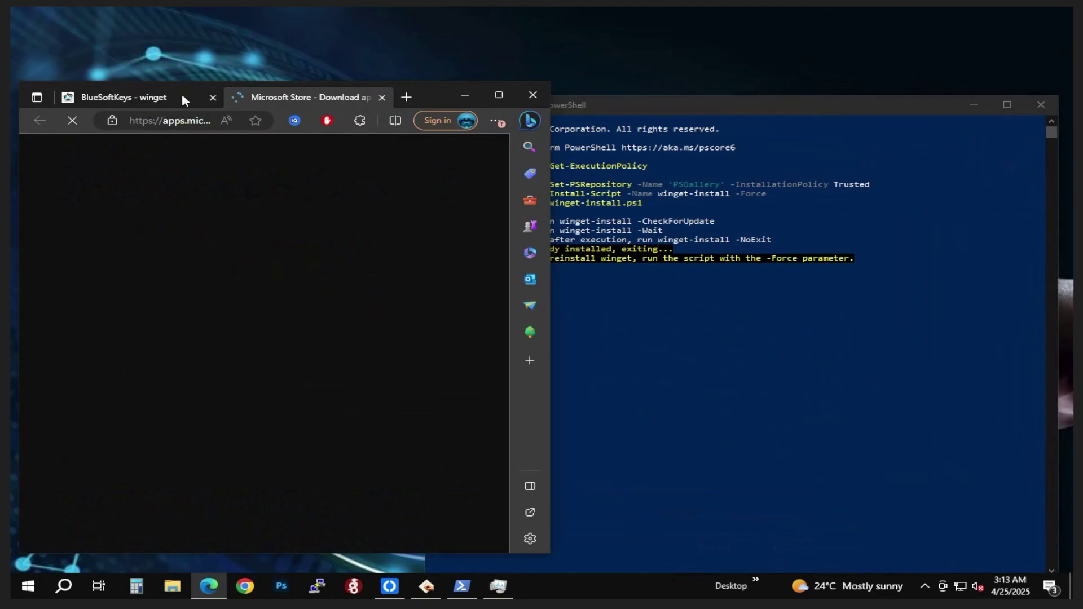
left_click(182, 97)
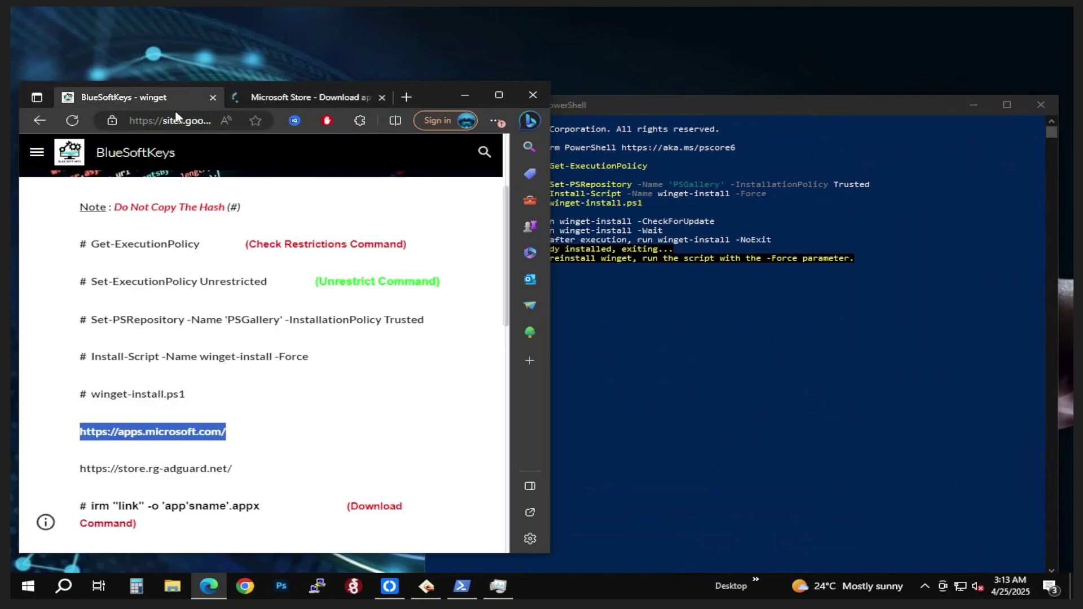
left_click_drag(219, 472, 91, 478)
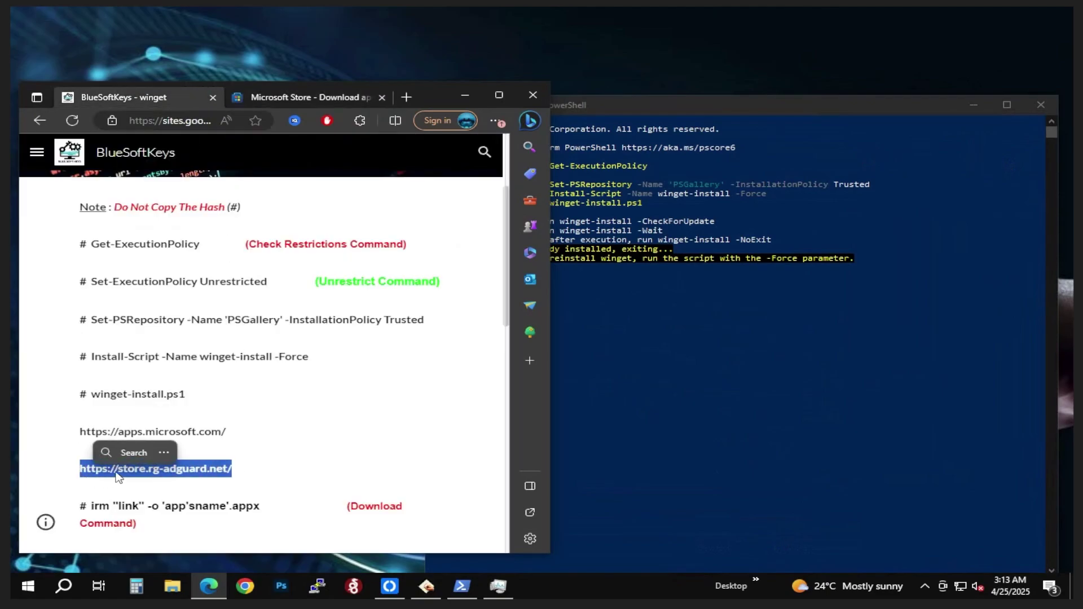
right_click(116, 476)
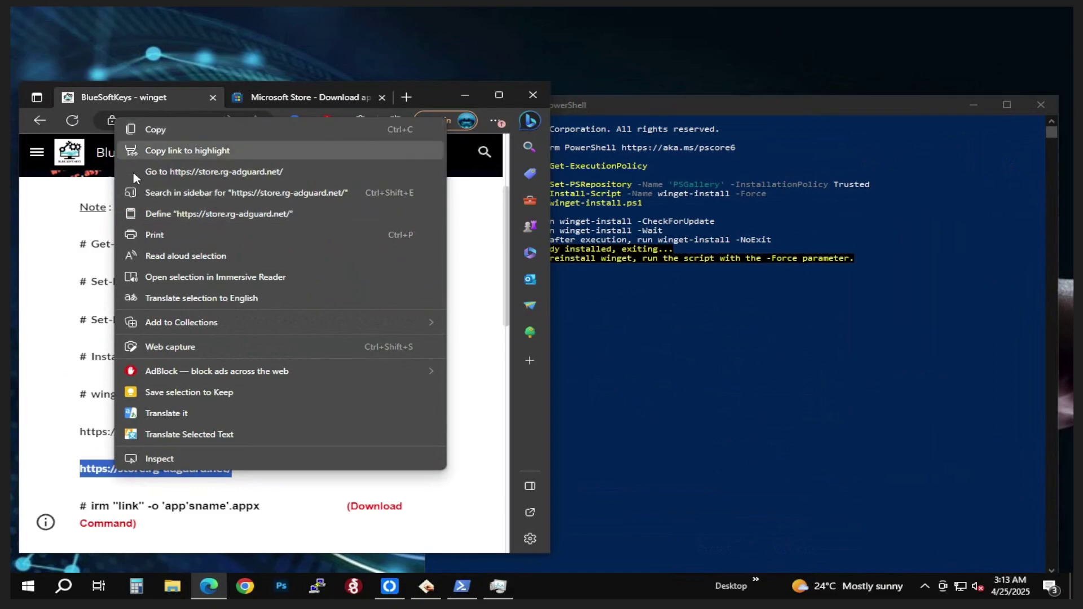
left_click(177, 178)
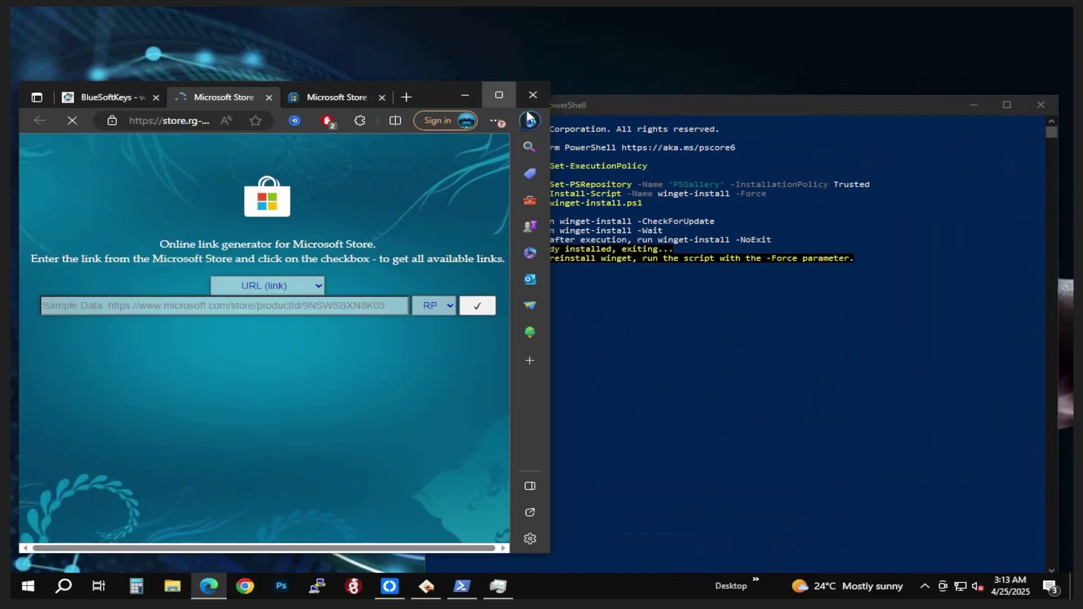
left_click(499, 94)
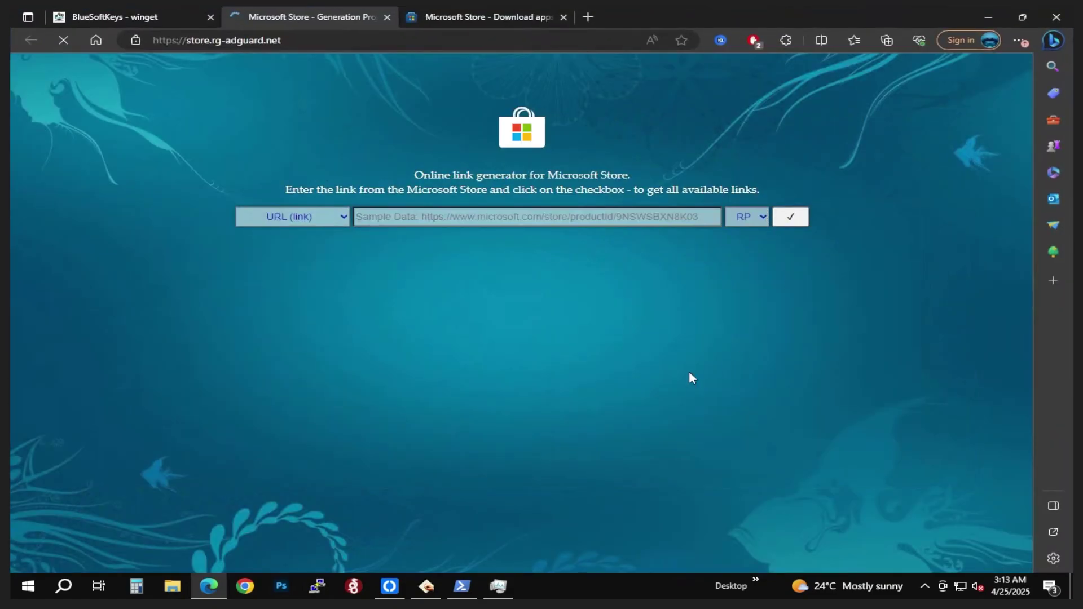
Step: Switch the Microsoft Store site's region to the US by changing gl to us in the page address
left_click(488, 16)
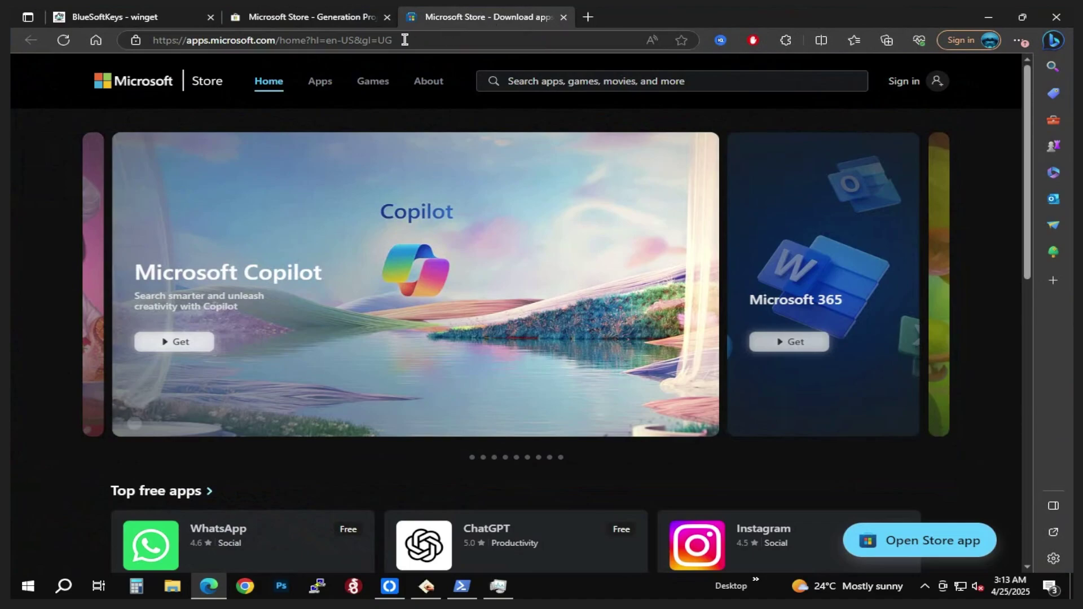
left_click_drag(402, 39, 380, 45)
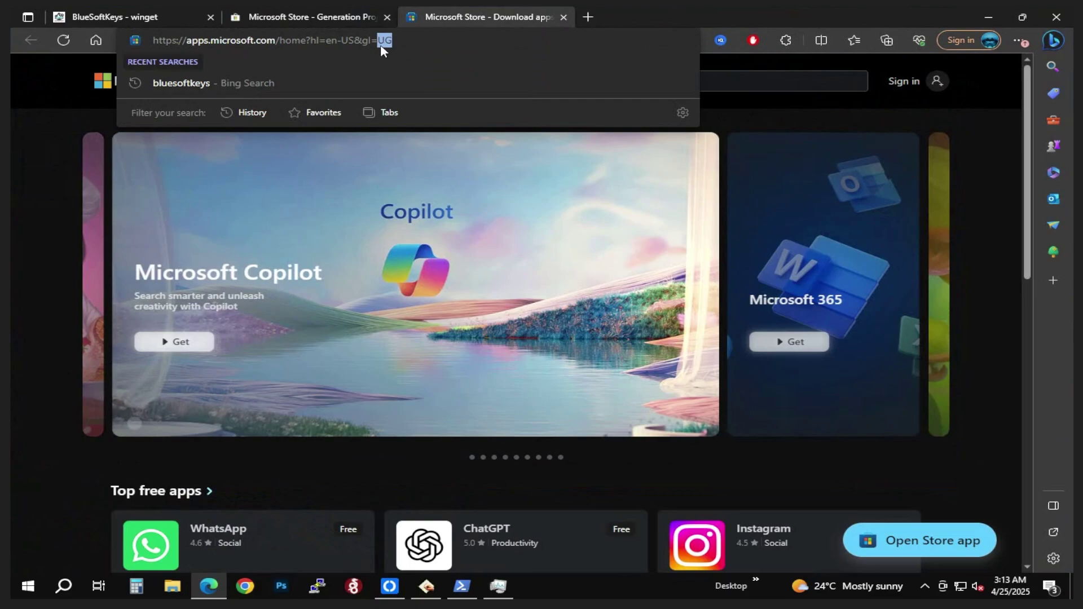
type("us")
key("Return")
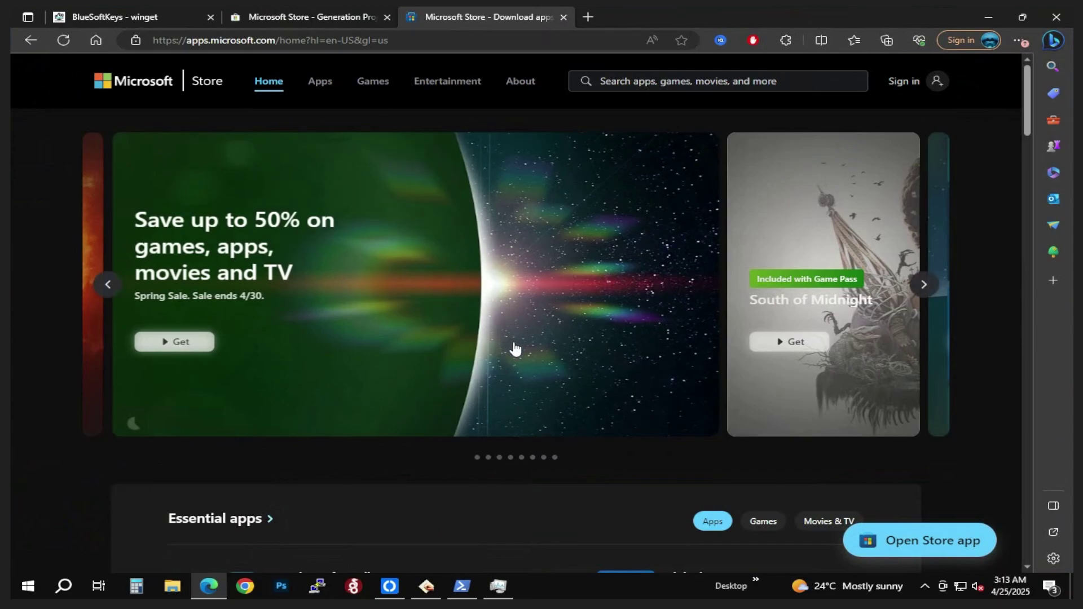
Step: Look over the apps on the Microsoft Store home page and the link generator page at store.rg-adguard.net
scroll(603, 477, "down", 3)
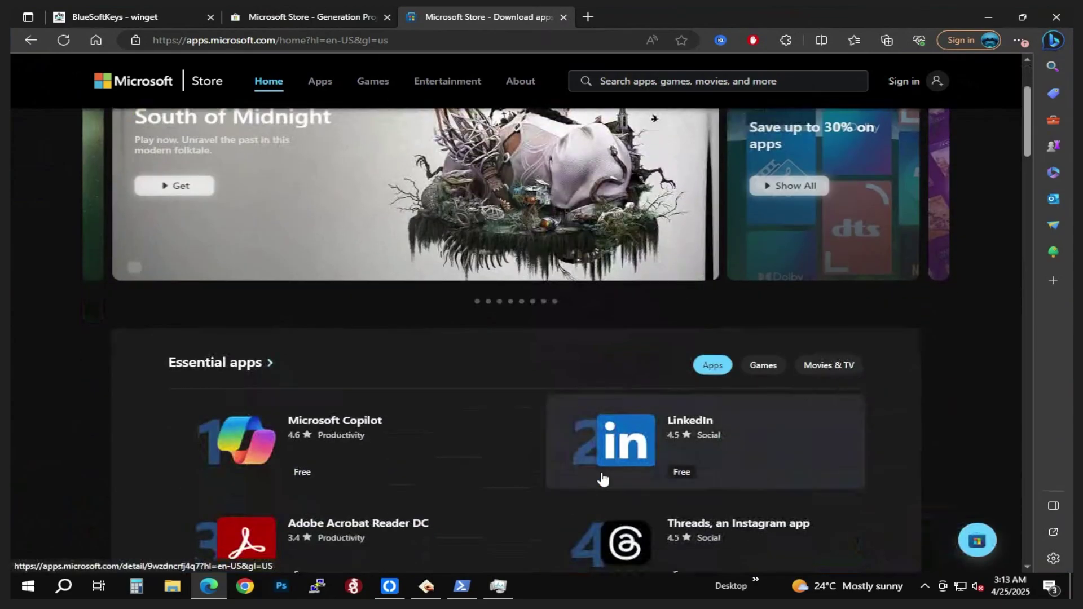
scroll(531, 489, "down", 3)
scroll(527, 496, "up", 5)
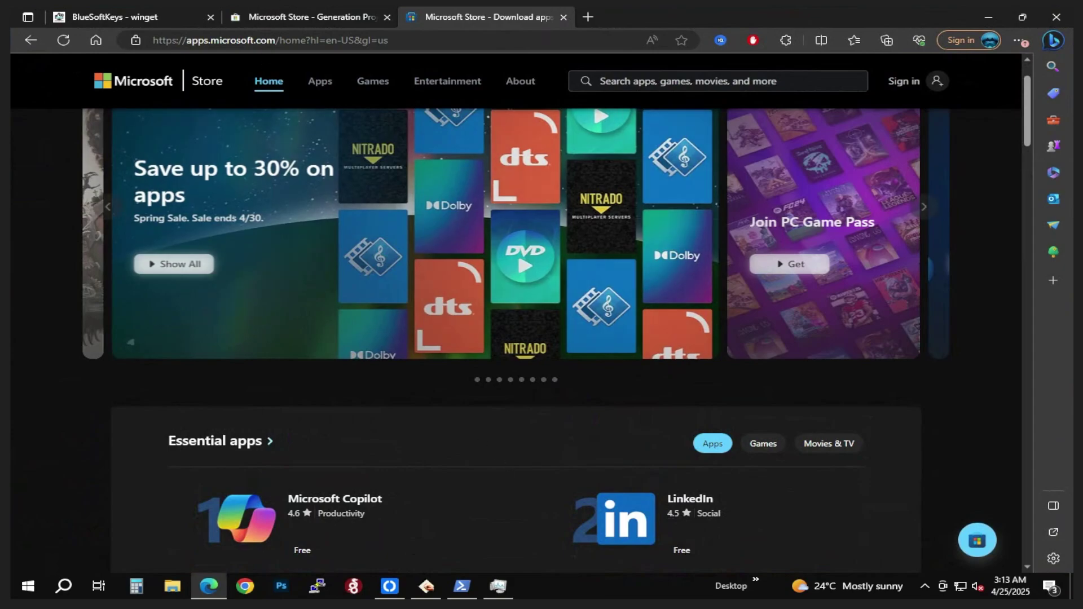
left_click(303, 18)
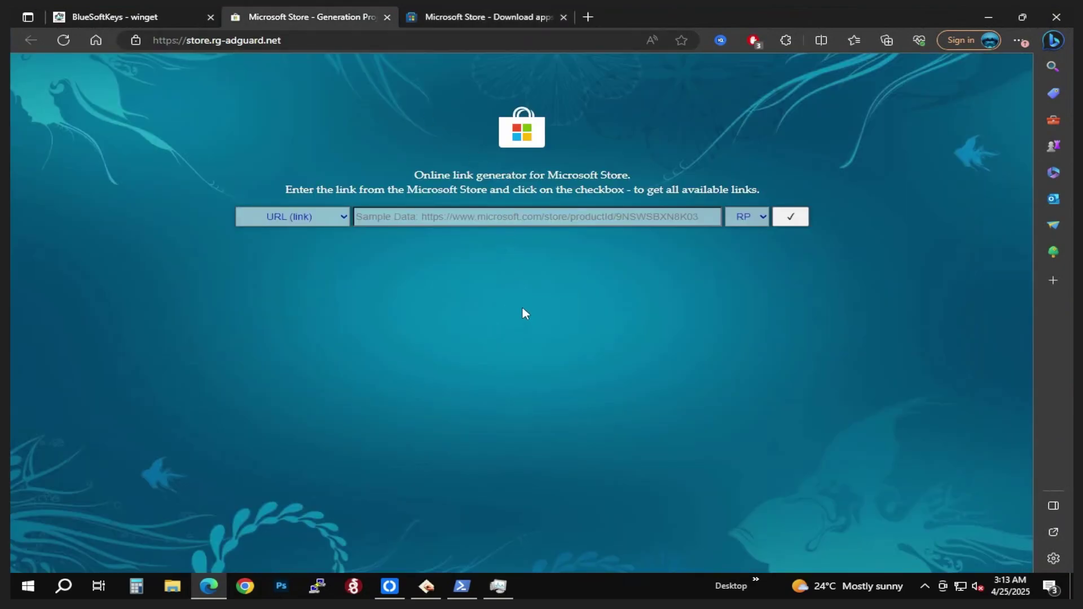
left_click(536, 17)
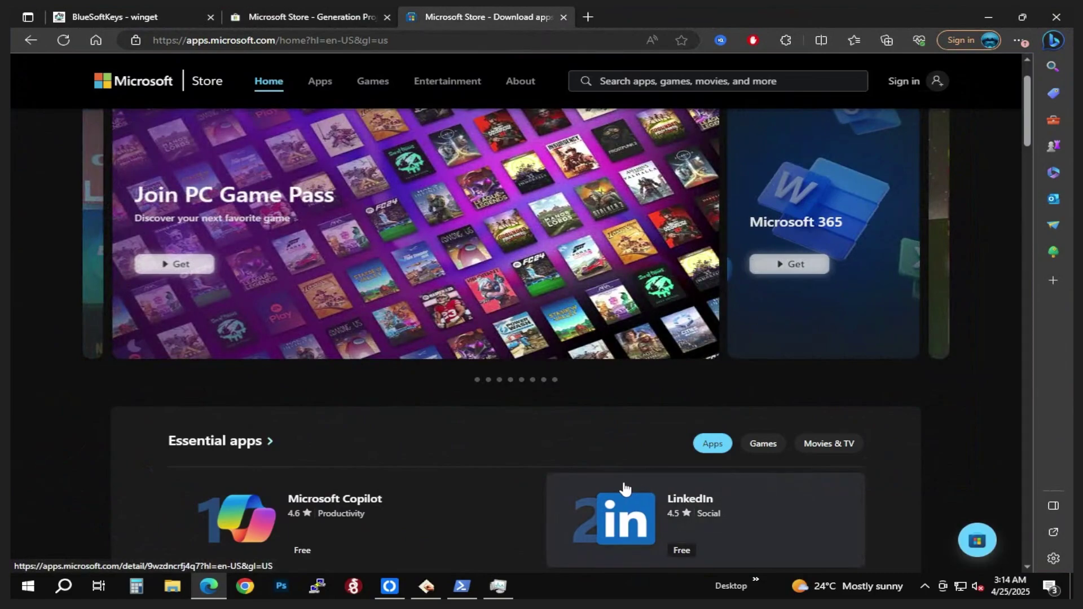
left_click(325, 17)
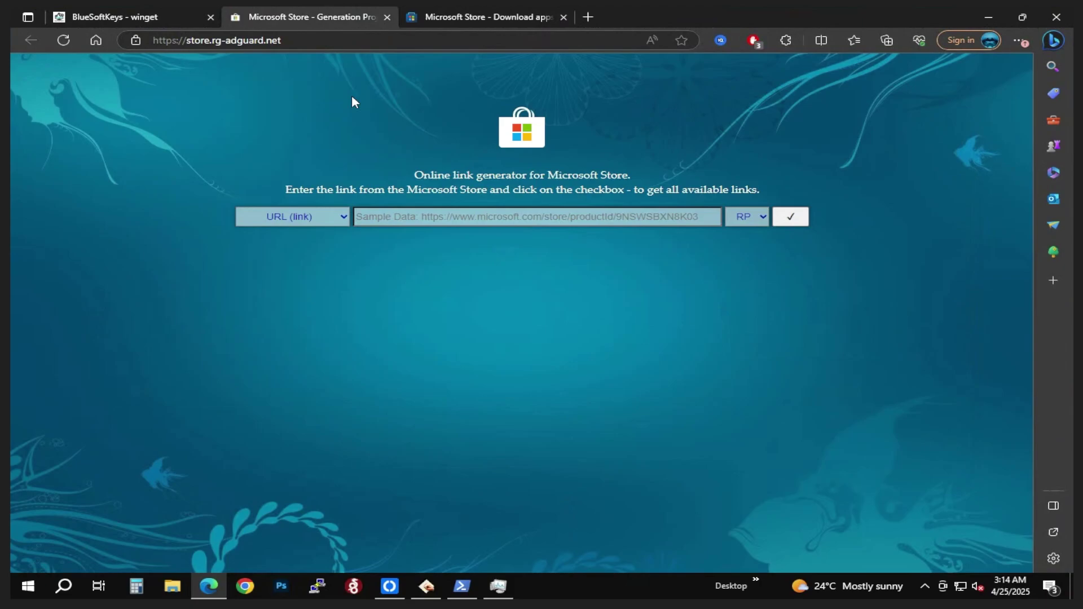
left_click(514, 16)
scroll(531, 406, "down", 3)
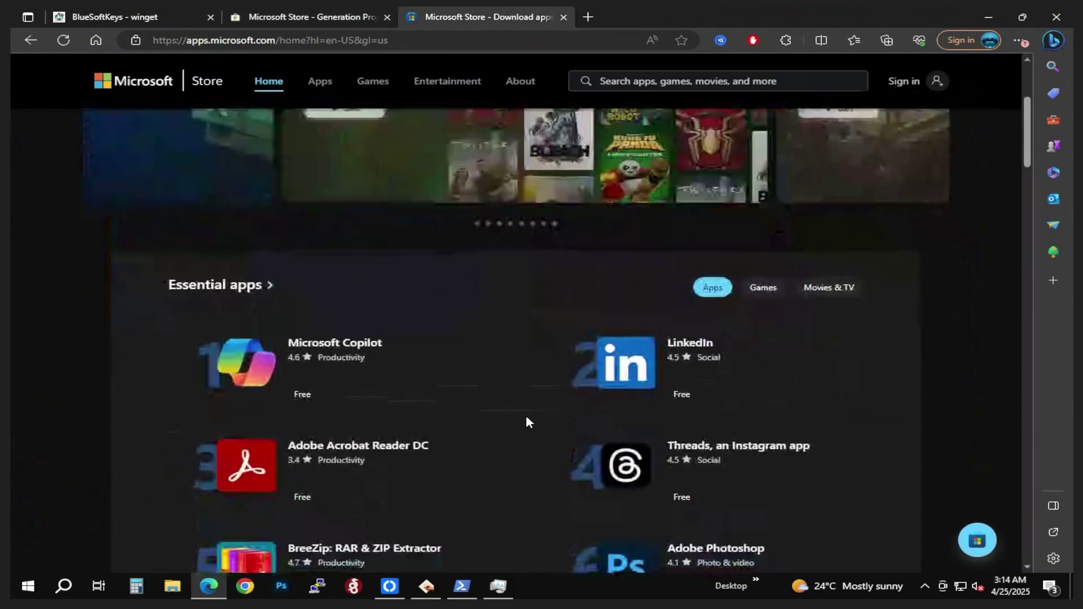
scroll(516, 432, "down", 10)
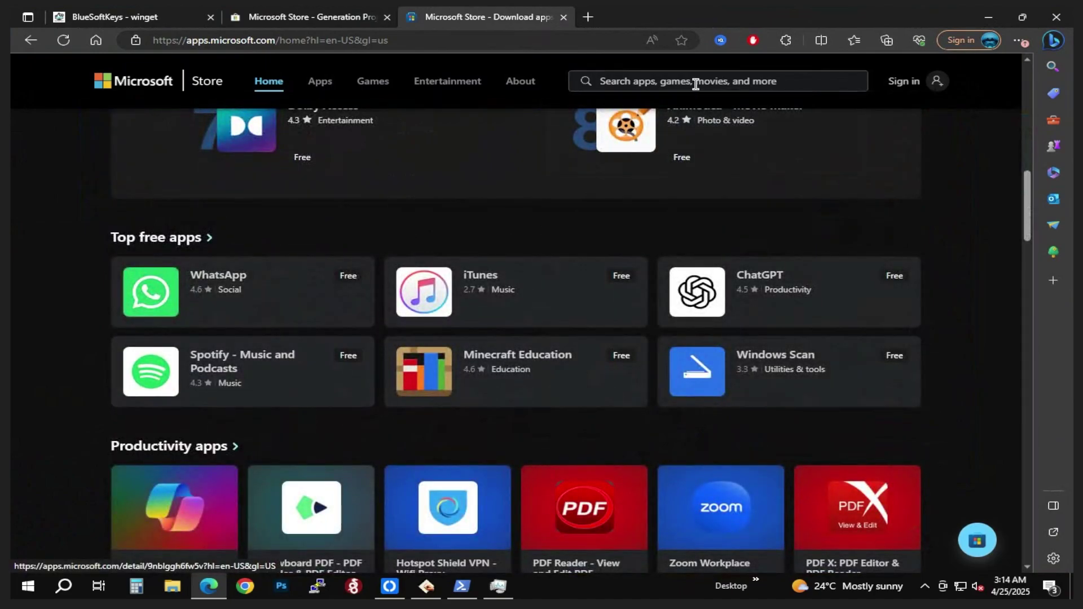
Step: Search the Microsoft Store for "spo" and open the Spotify - Music and Podcasts page
left_click(695, 84)
type("spo")
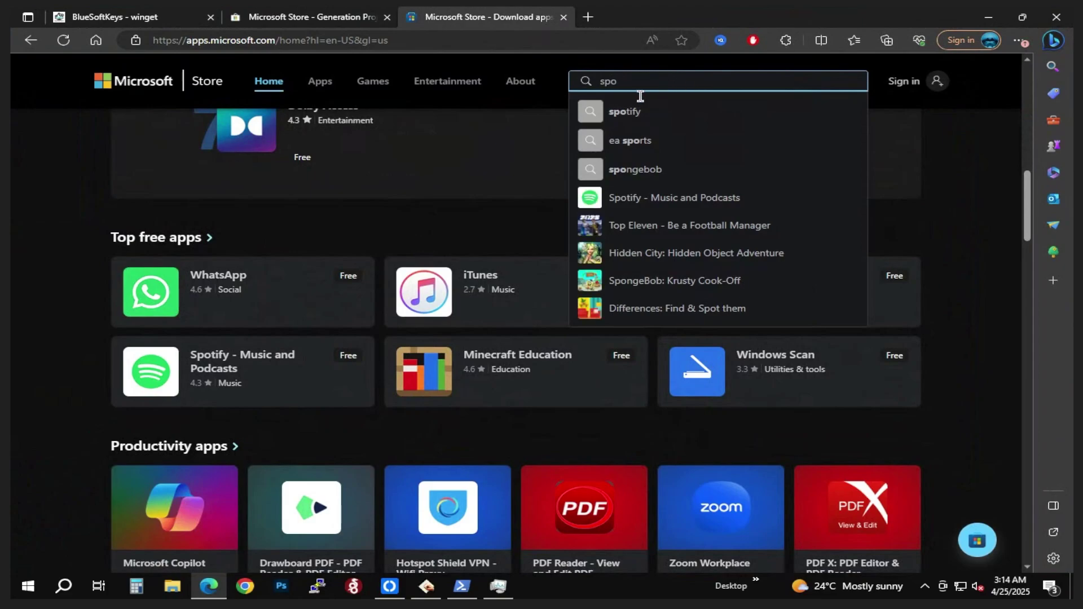
left_click(649, 205)
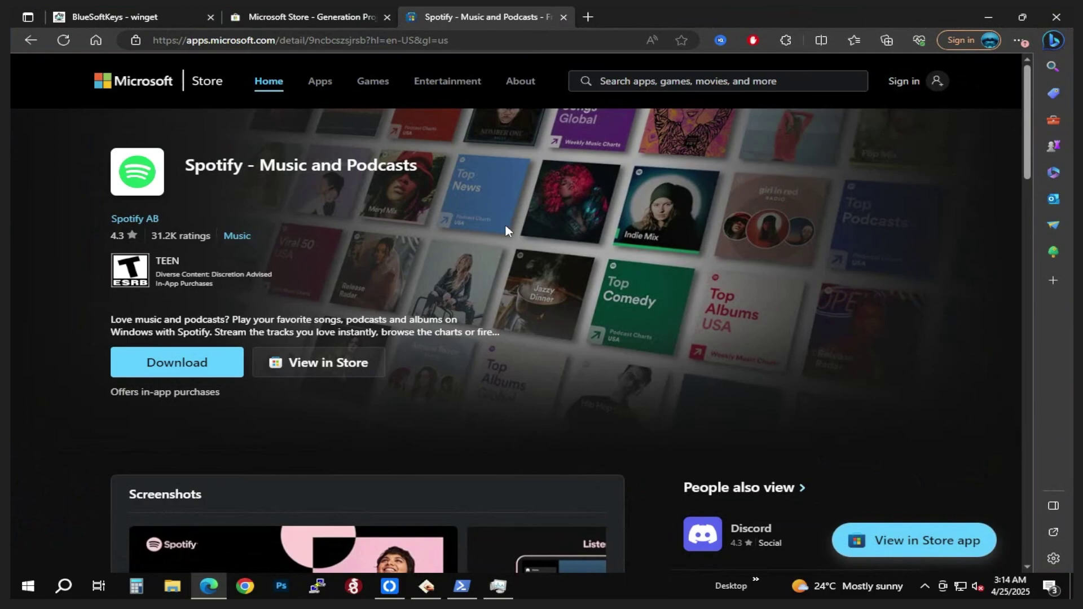
Step: Copy the full web address of the Spotify - Music and Podcasts store page
left_click(471, 41)
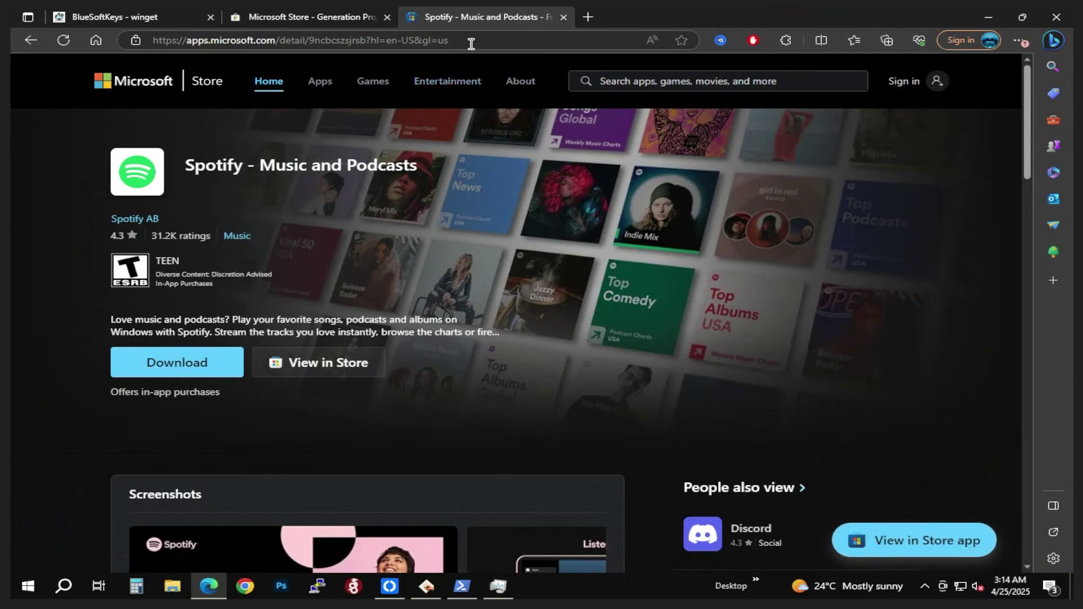
right_click(346, 45)
left_click(418, 165)
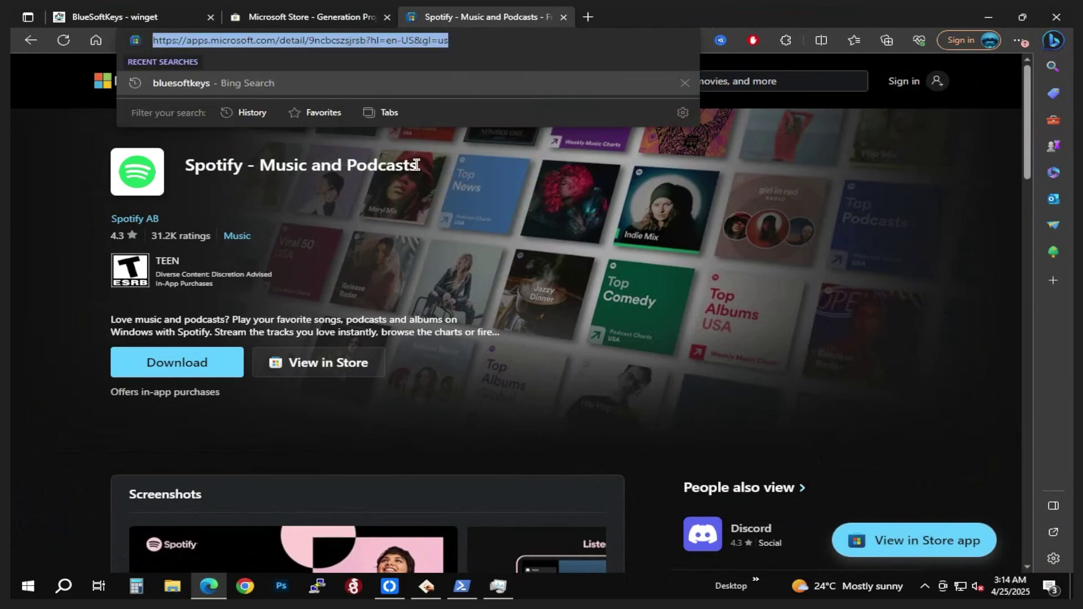
Step: Generate the download links for the copied Spotify address on store.rg-adguard.net as URL (link) with RP, and look over the file list
left_click(289, 14)
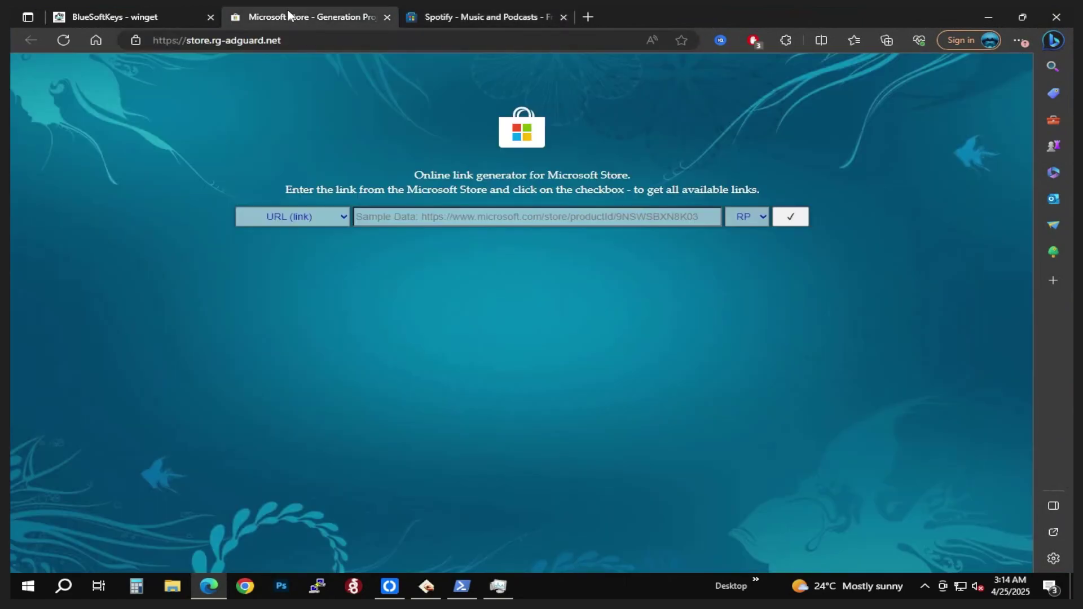
left_click(541, 218)
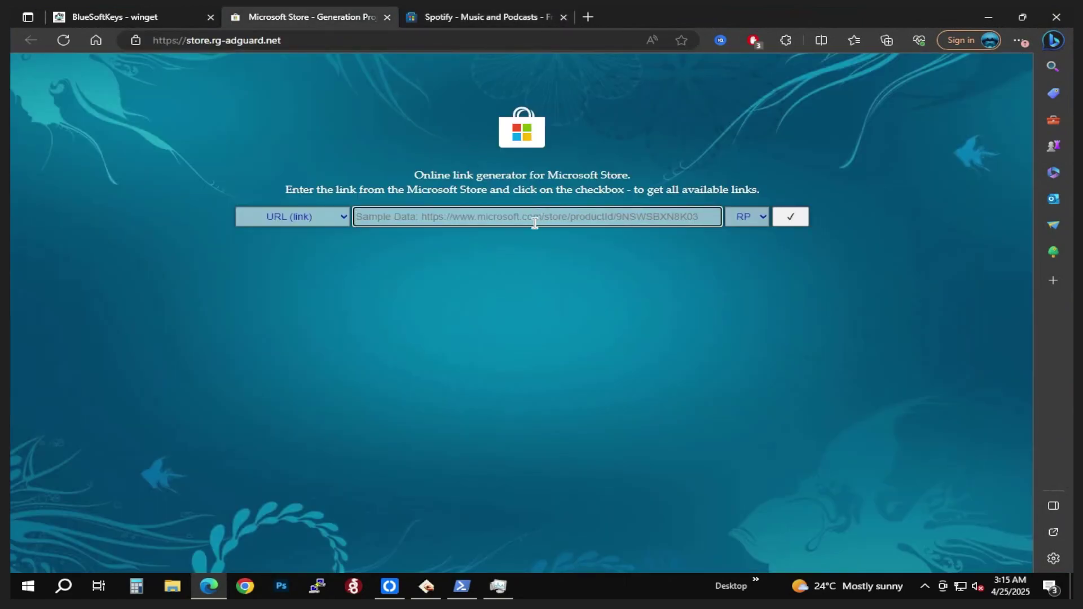
right_click(535, 222)
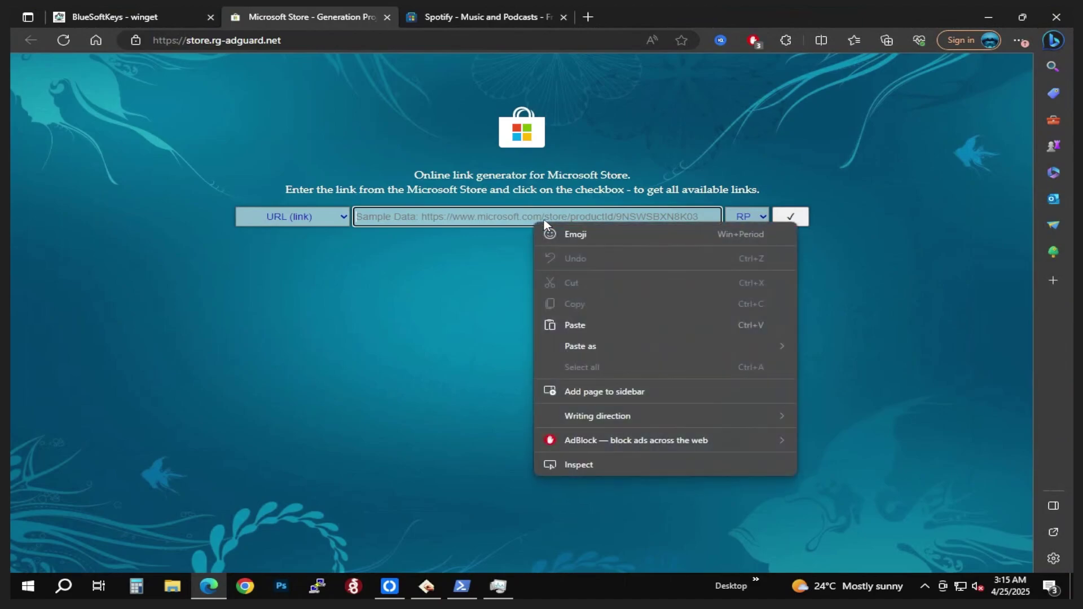
left_click(593, 332)
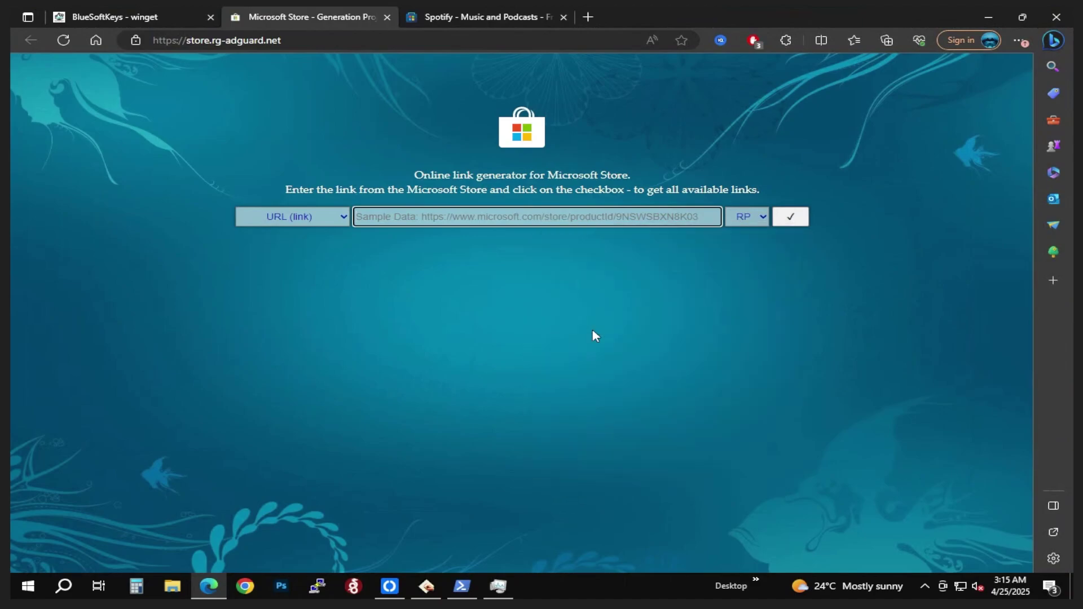
left_click(793, 218)
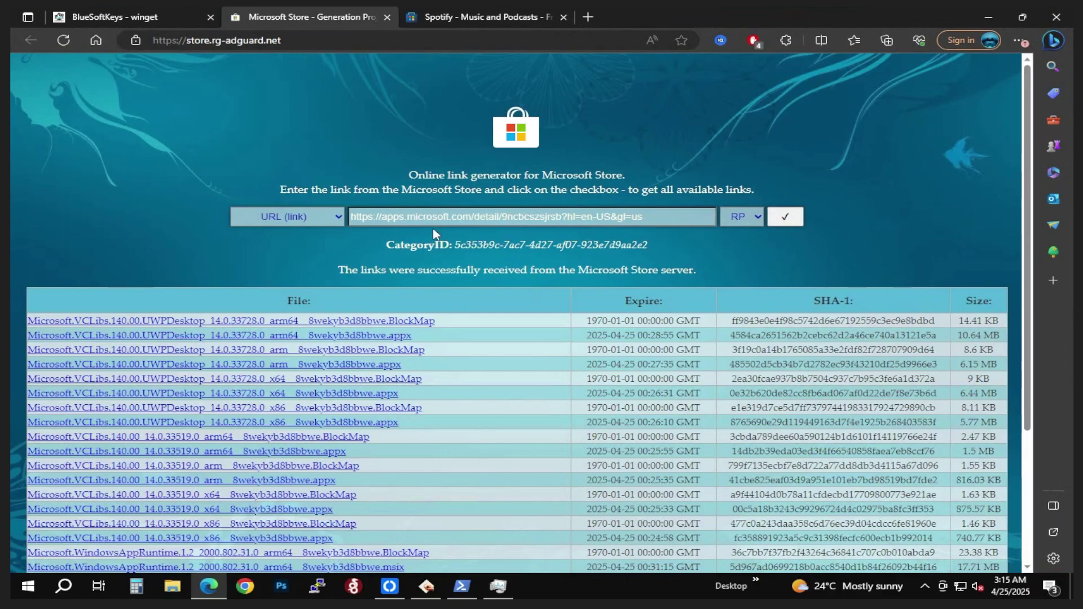
scroll(390, 275, "down", 3)
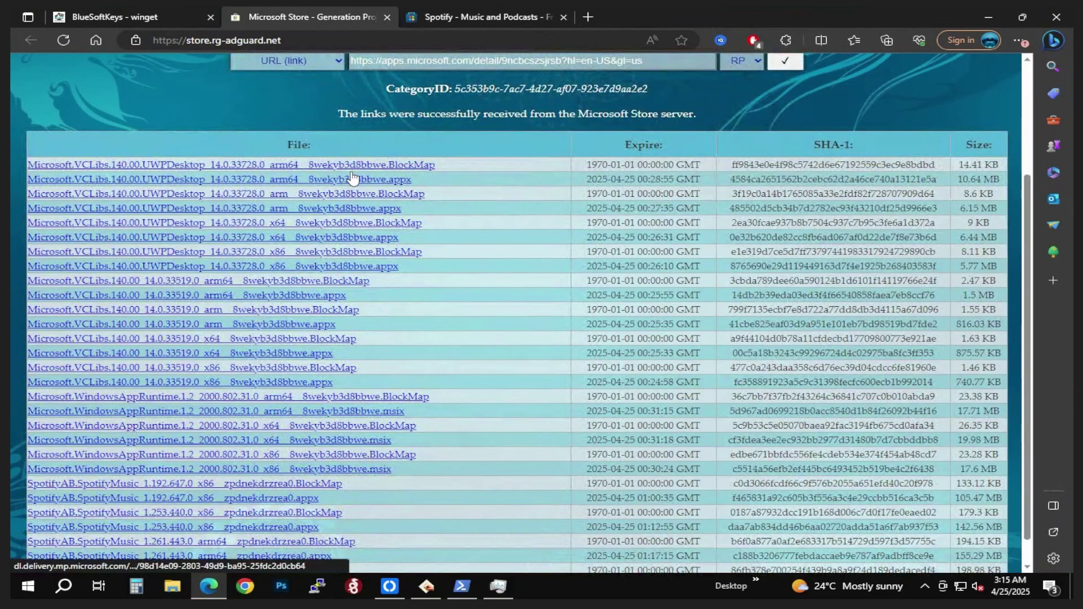
scroll(330, 395, "down", 1)
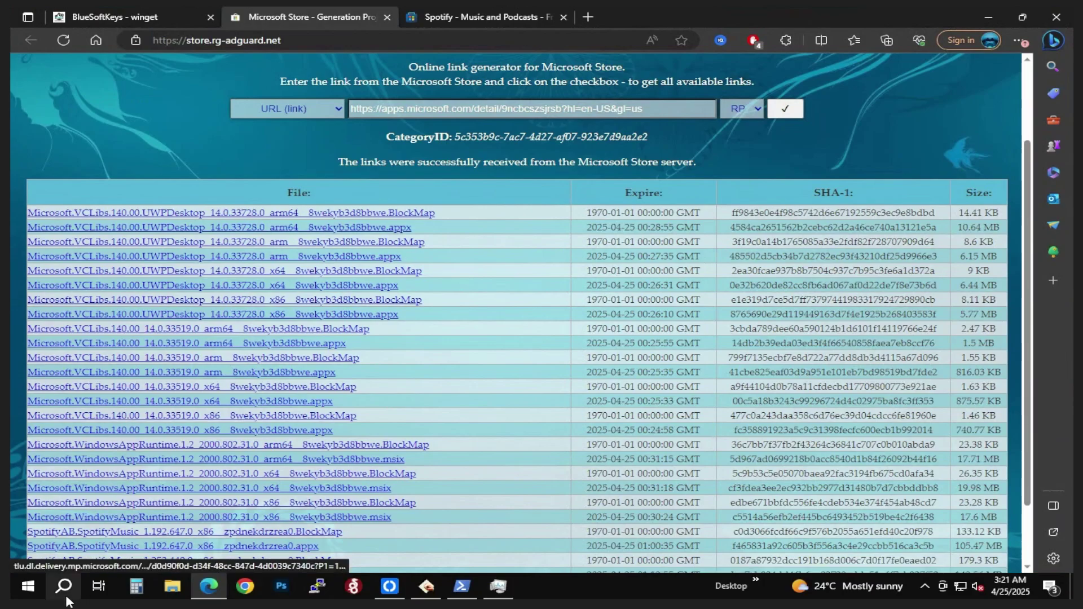
Step: Find and open the Windows Settings app
left_click(35, 588)
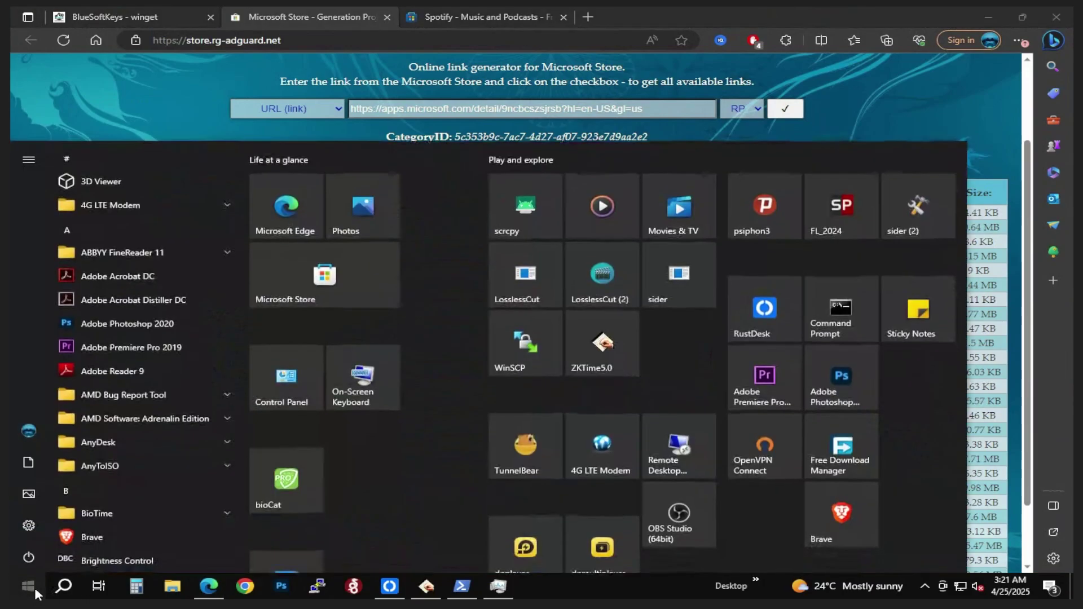
type("s")
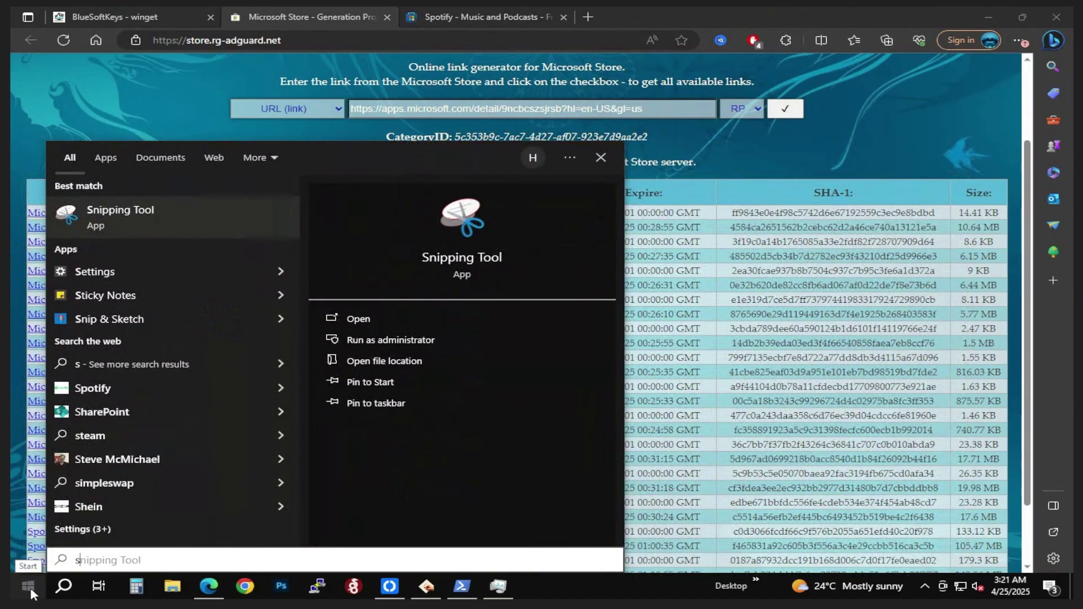
type("ett")
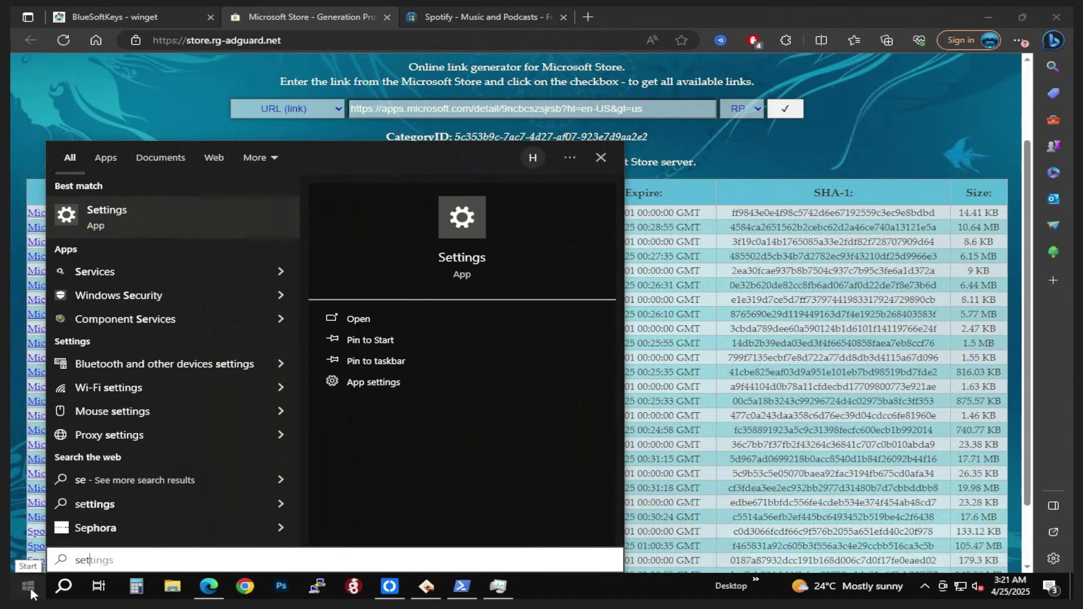
left_click(381, 322)
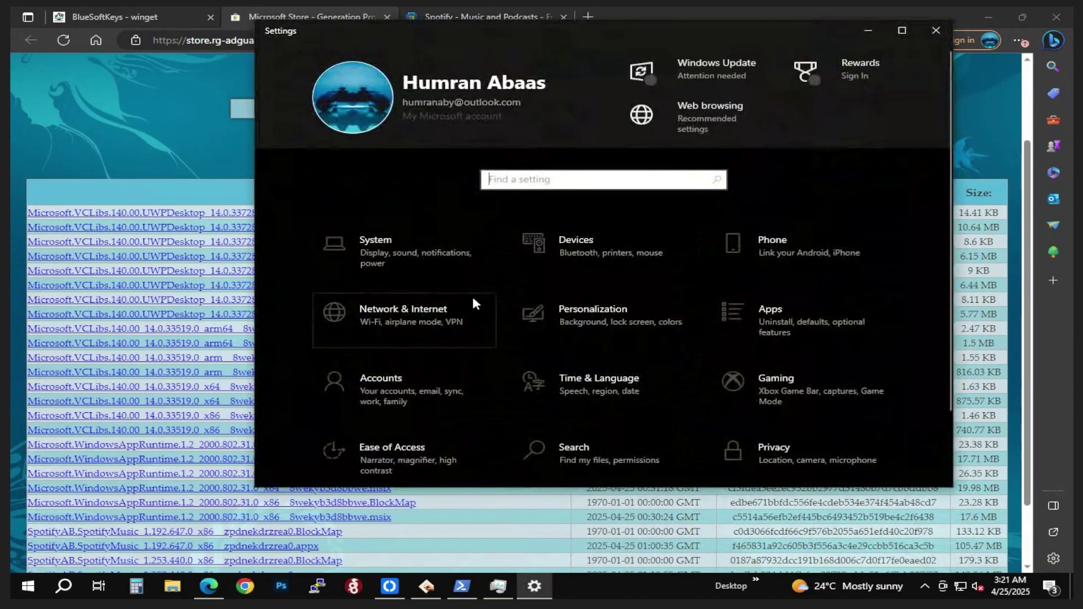
Step: Check the PC's system type in the System category's About device specifications, and minimize Settings
scroll(438, 387, "down", 2)
scroll(437, 387, "up", 2)
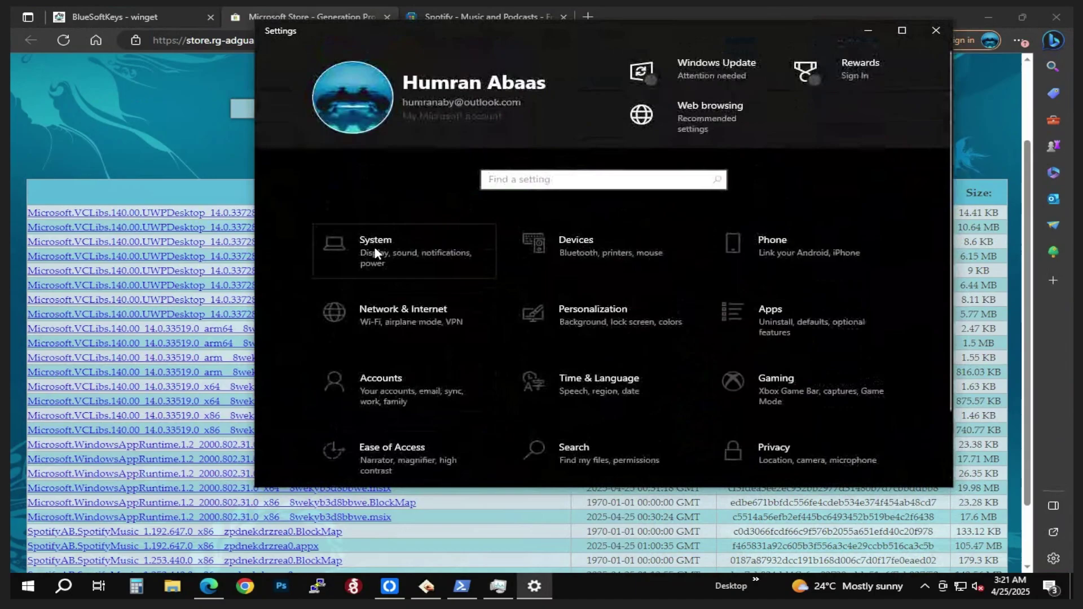
left_click(376, 252)
scroll(320, 259, "down", 3)
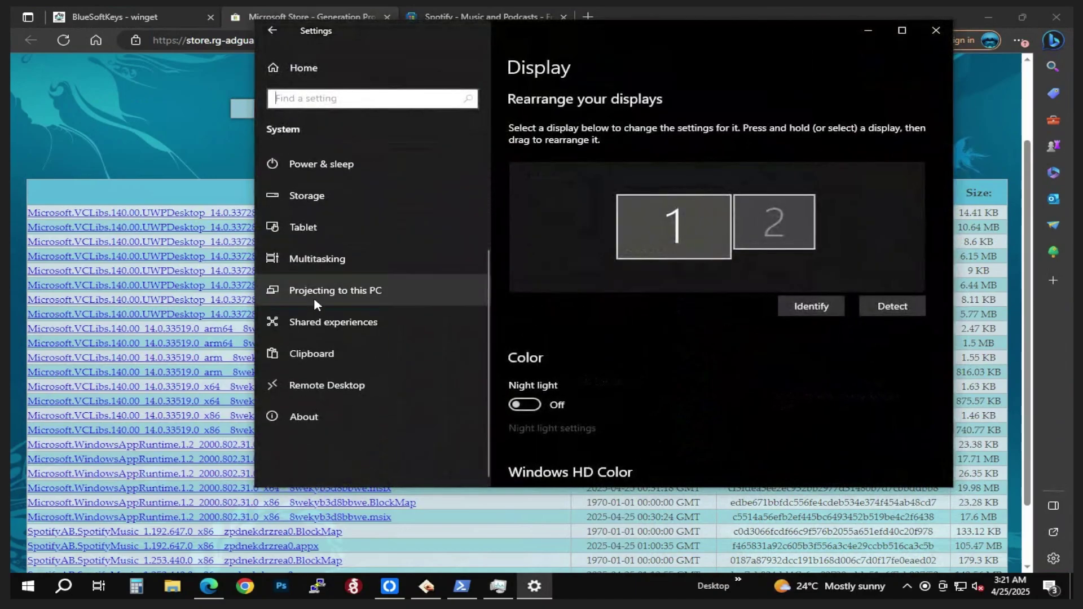
left_click(310, 415)
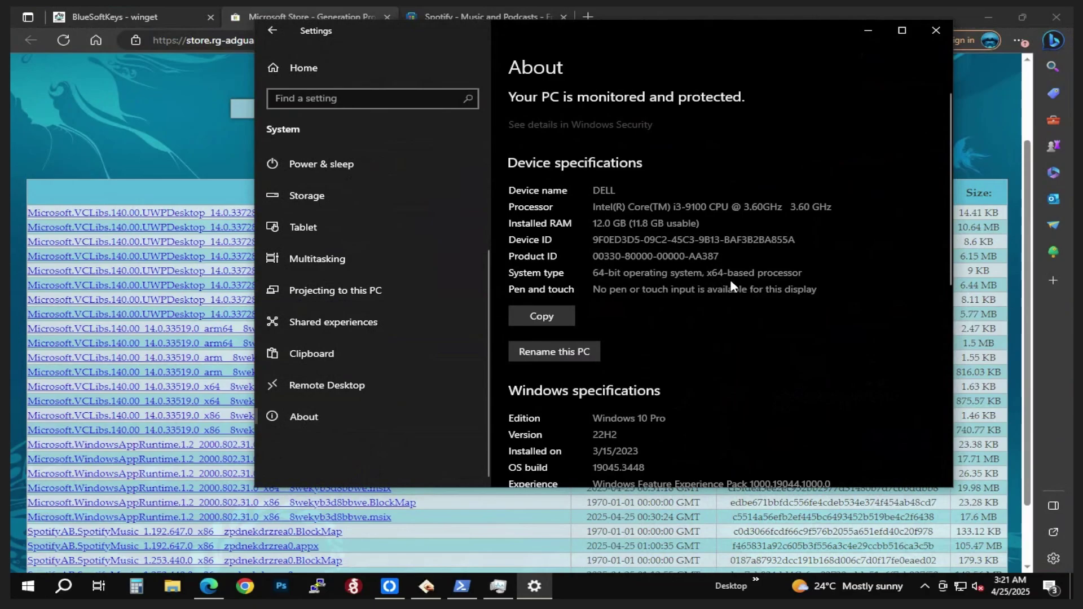
left_click(871, 34)
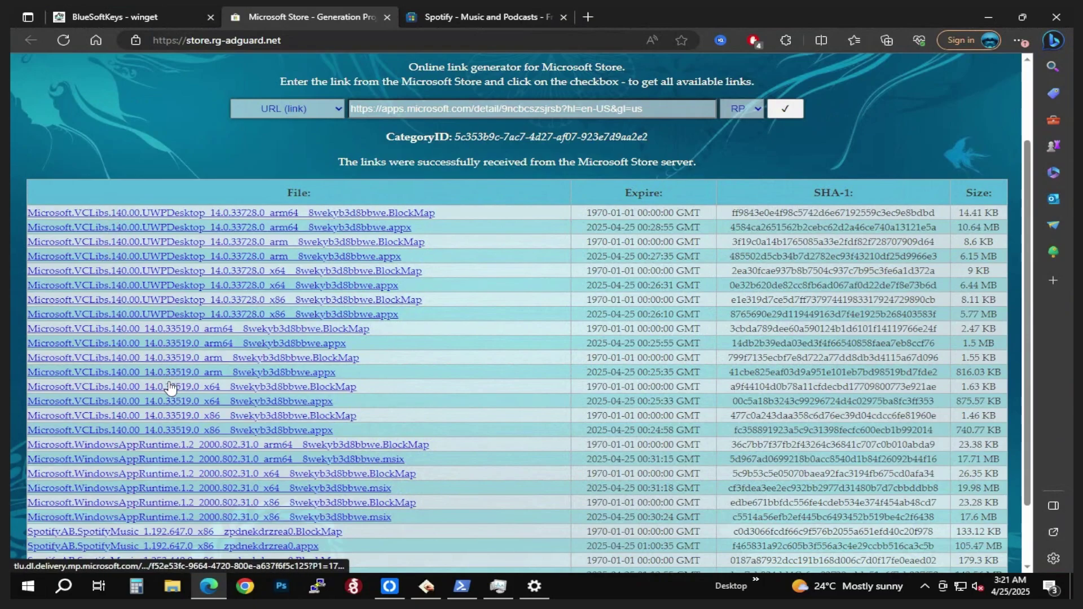
Step: Download Microsoft.VCLibs.140.00.UWPDesktop_14.0.33728.0_x64__8wekyb3d8bbwe.appx and keep the file despite the insecure download block
scroll(164, 383, "down", 1)
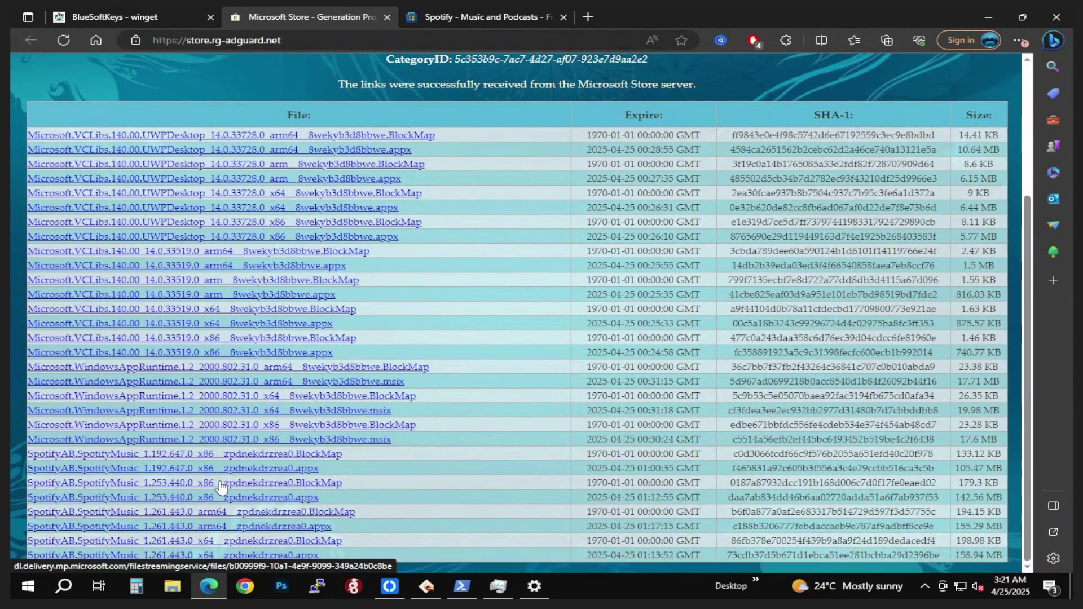
scroll(233, 459, "up", 3)
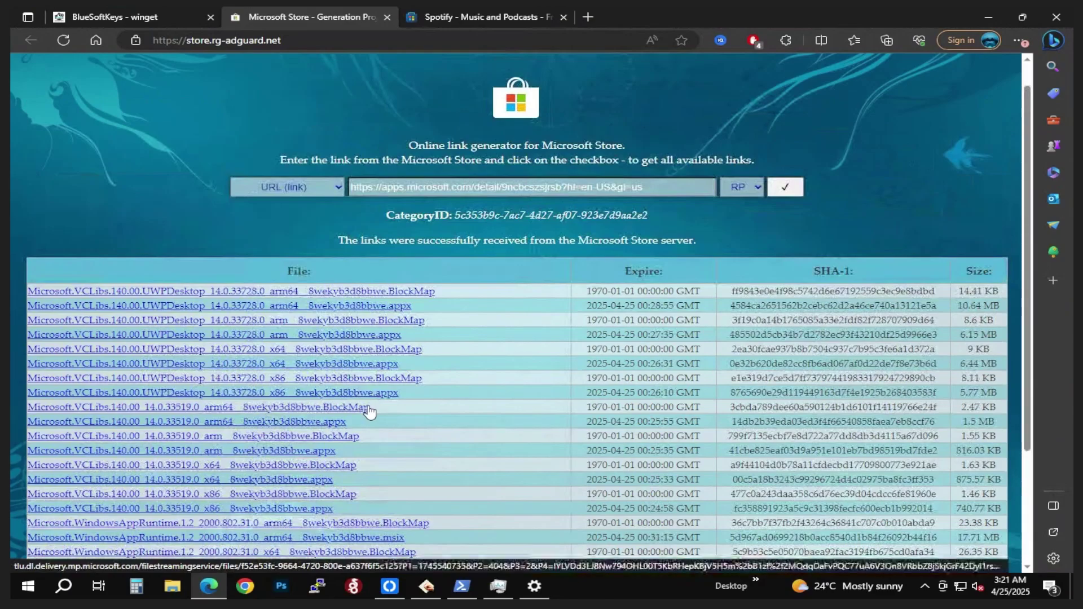
scroll(516, 371, "down", 2)
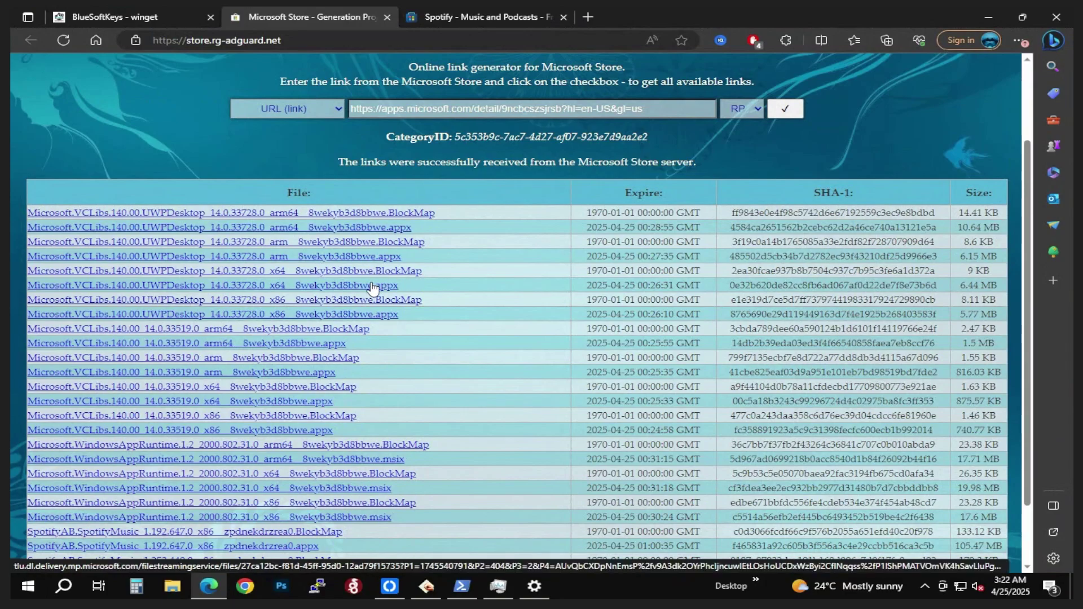
left_click(283, 292)
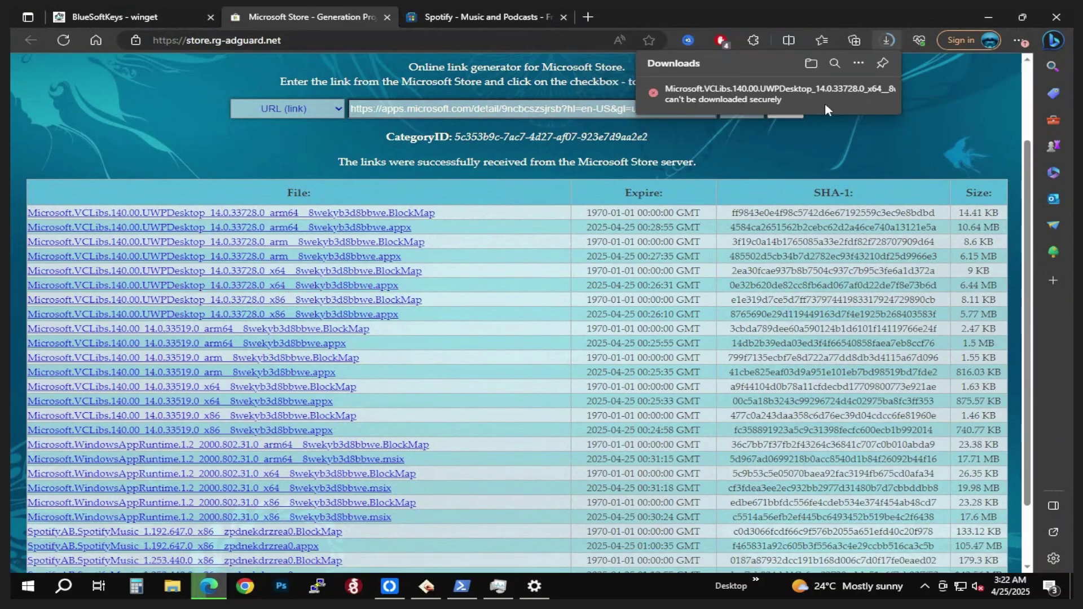
left_click(874, 95)
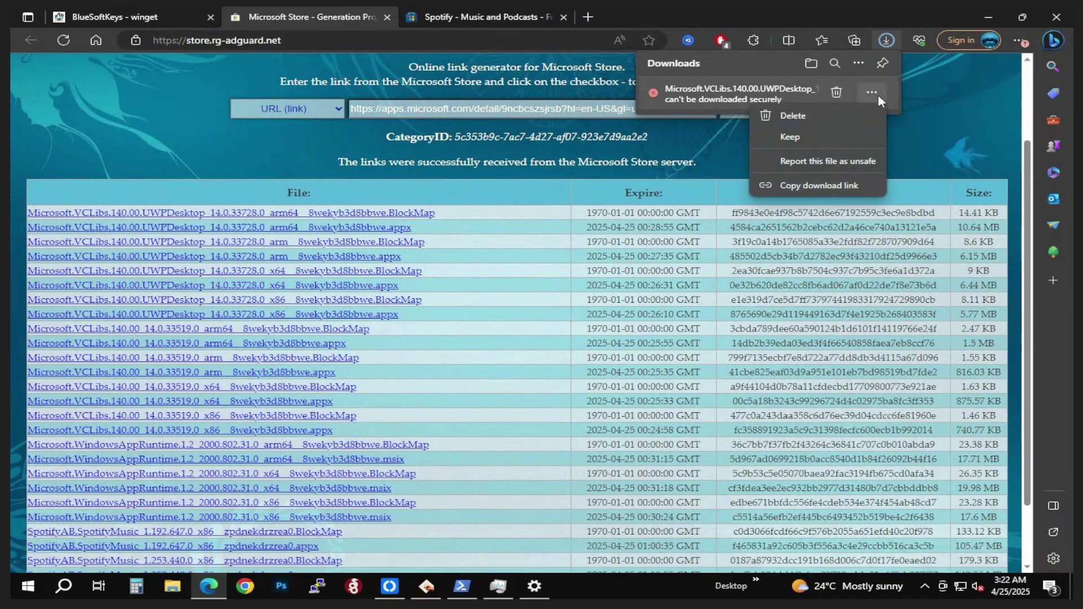
left_click(806, 138)
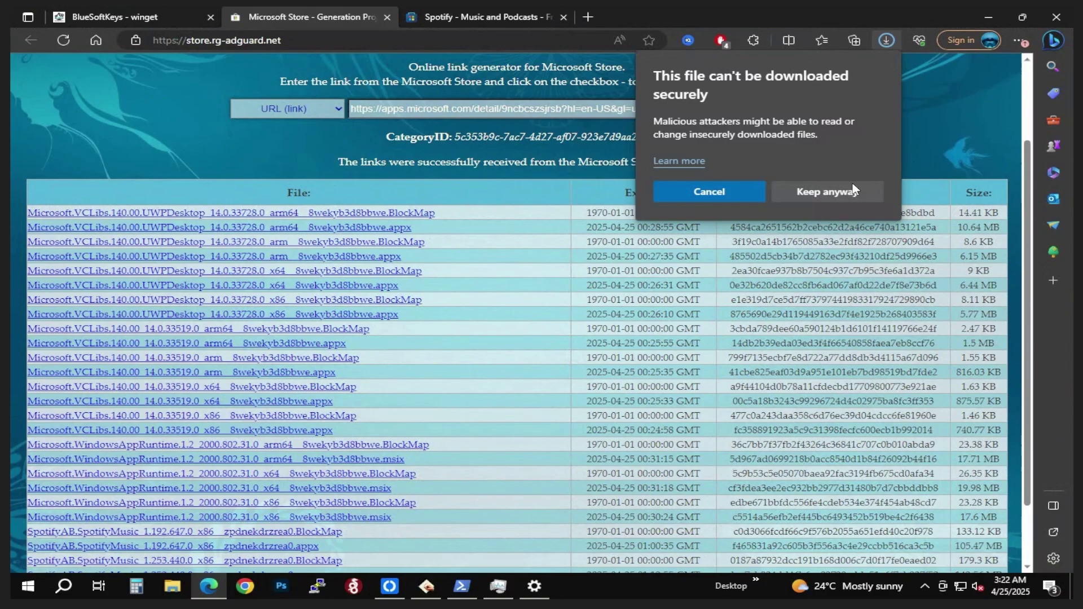
left_click(831, 191)
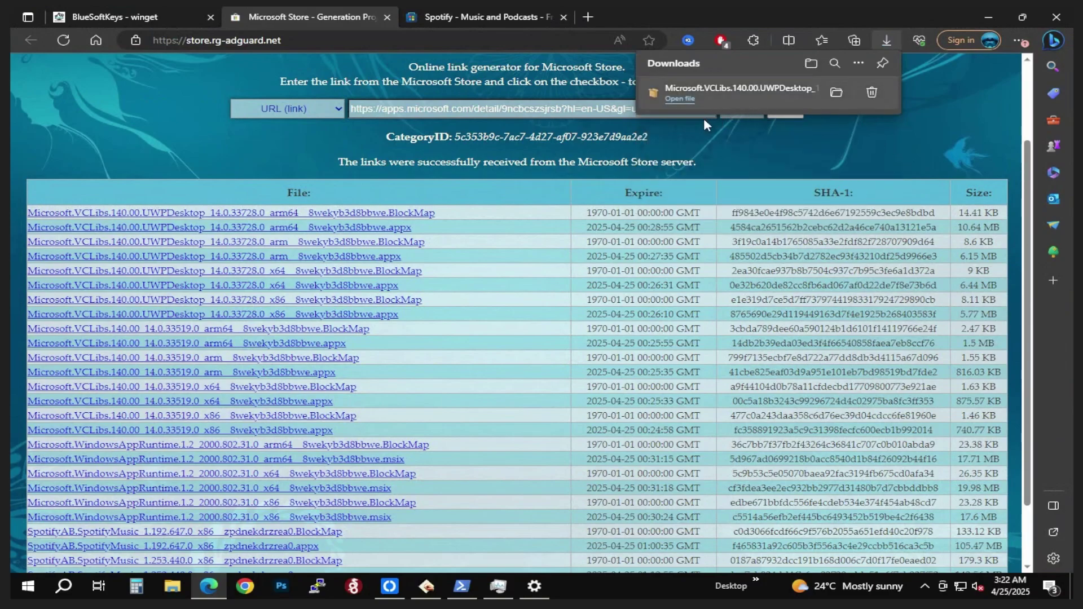
Step: Show the downloaded UWPDesktop package in its Downloads folder, and minimize the folder window
mouse_move(835, 99)
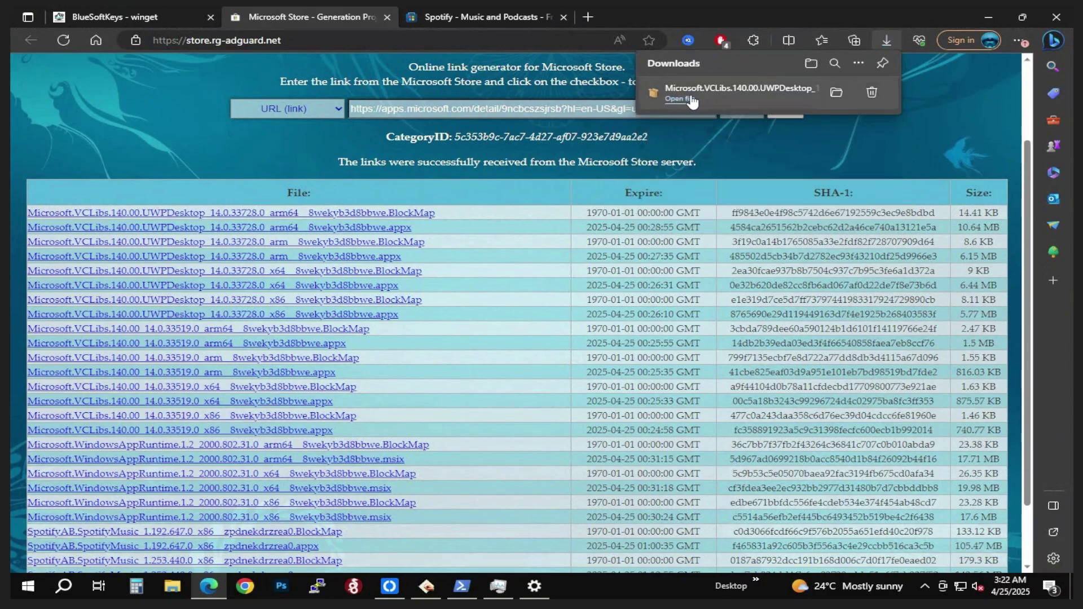
left_click(835, 96)
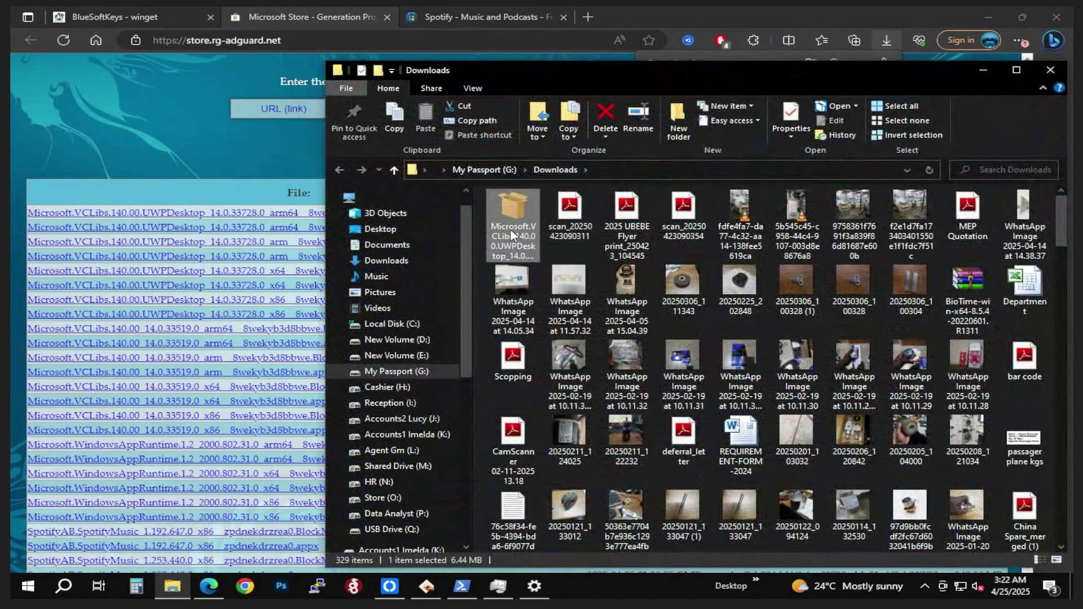
left_click(983, 70)
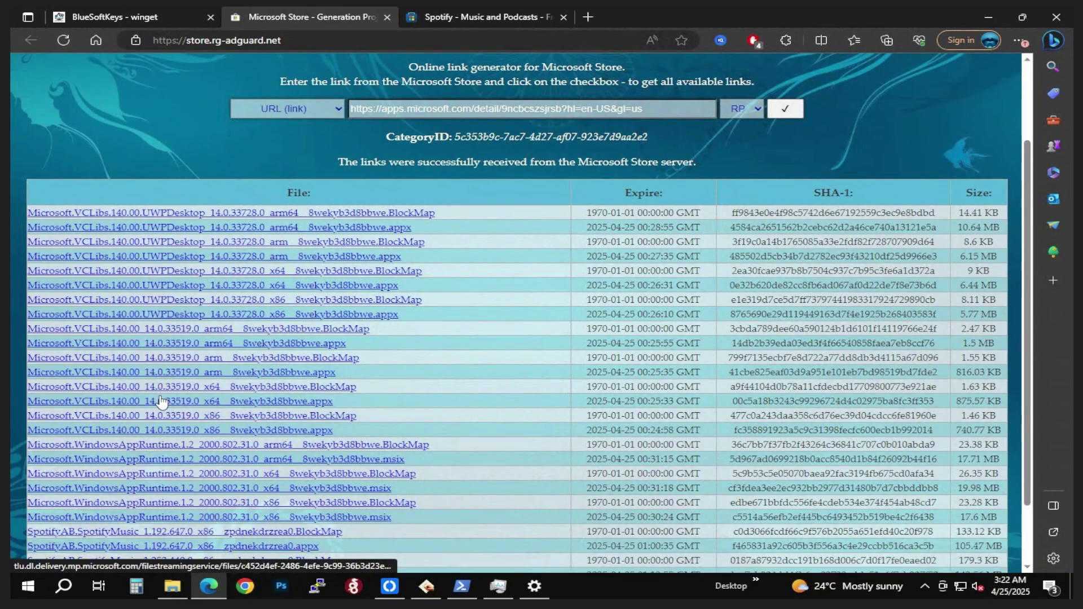
Step: Download Microsoft.VCLibs.140.00_14.0.33519.0_x64__8wekyb3d8bbwe.appx and keep the file despite the insecure download block
scroll(163, 401, "down", 1)
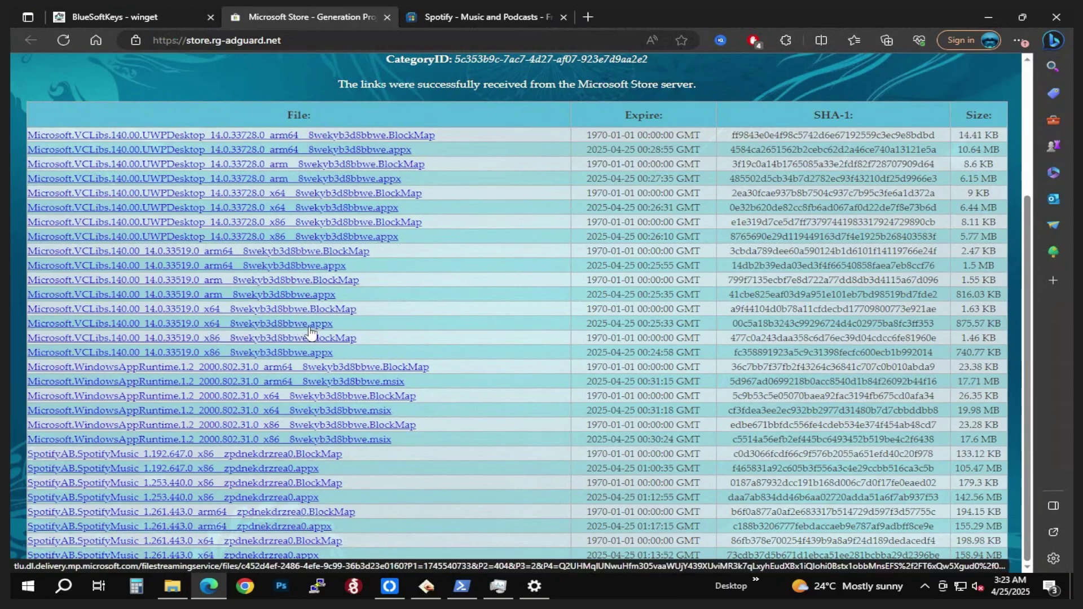
left_click(230, 330)
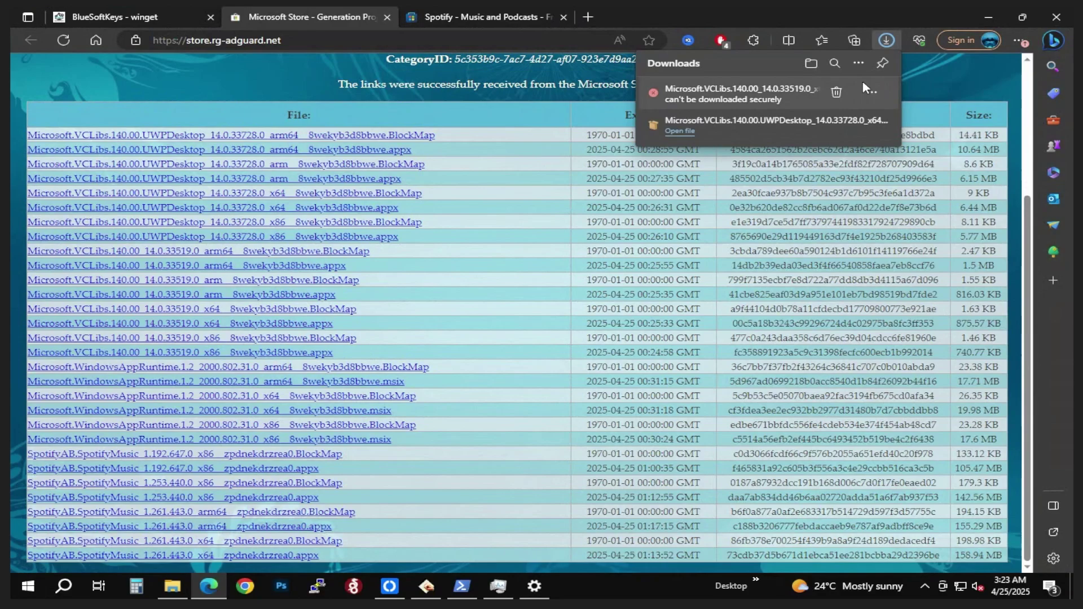
left_click(873, 97)
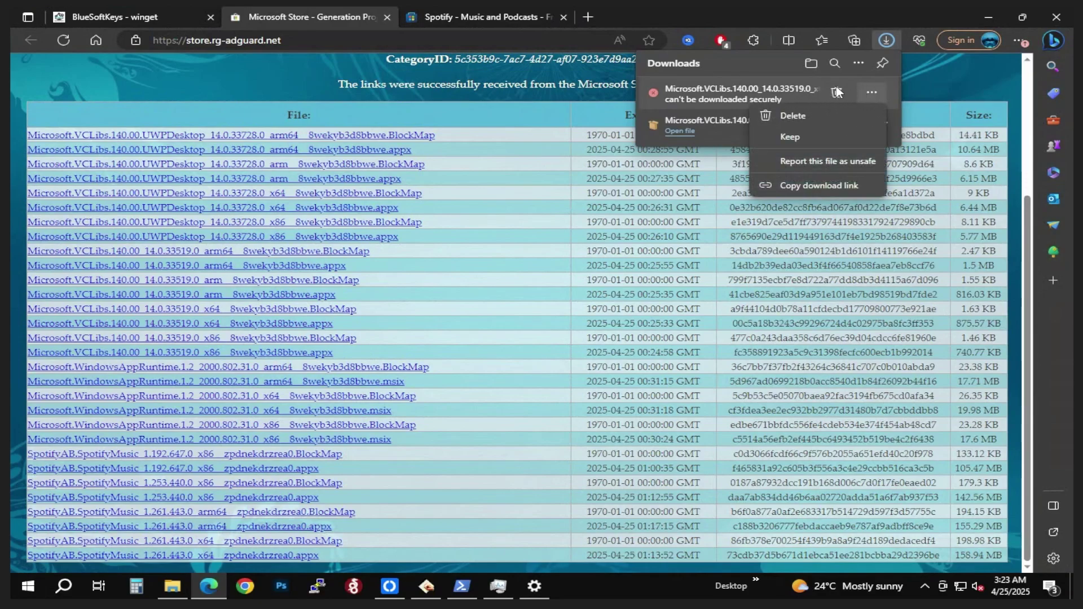
left_click(783, 139)
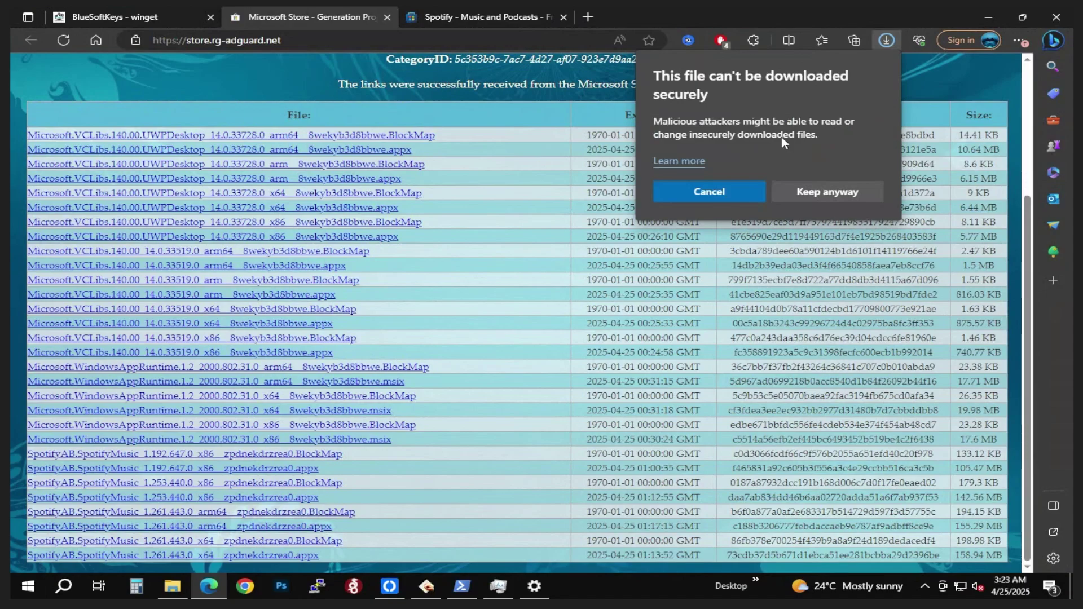
left_click(829, 193)
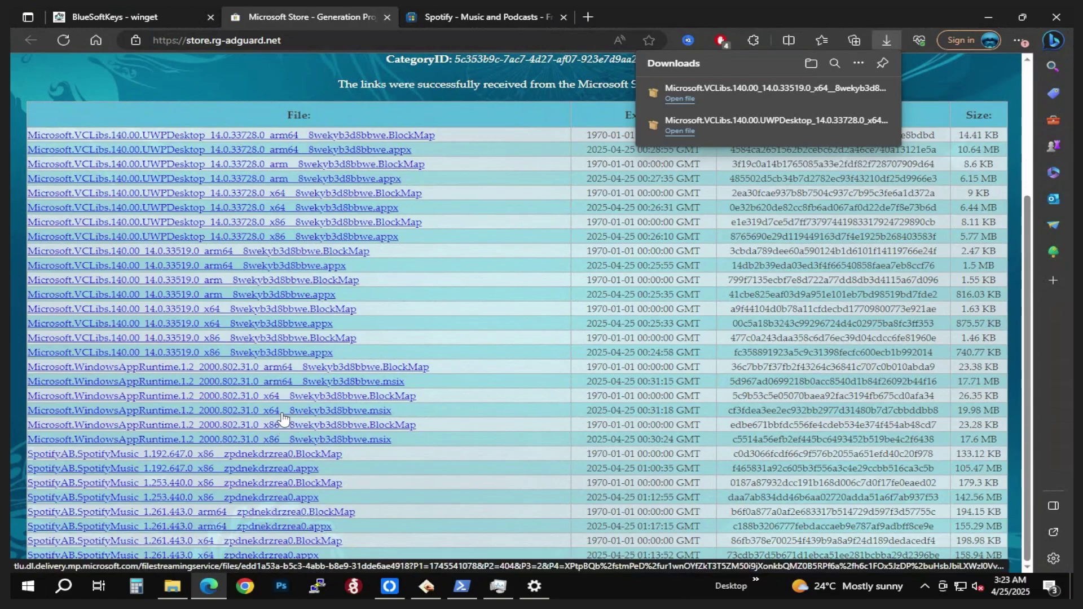
Step: Download Microsoft.WindowsAppRuntime.1.2_2000.802.31.0_x64__8wekyb3d8bbwe.msix and keep the file despite the insecure download block
left_click(275, 416)
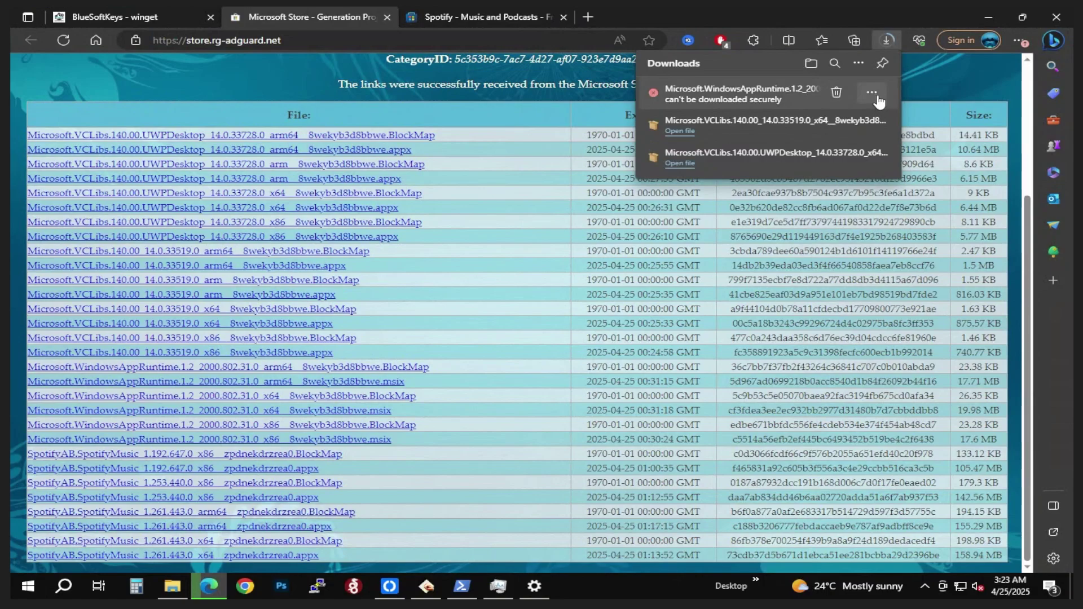
left_click(878, 96)
left_click(794, 141)
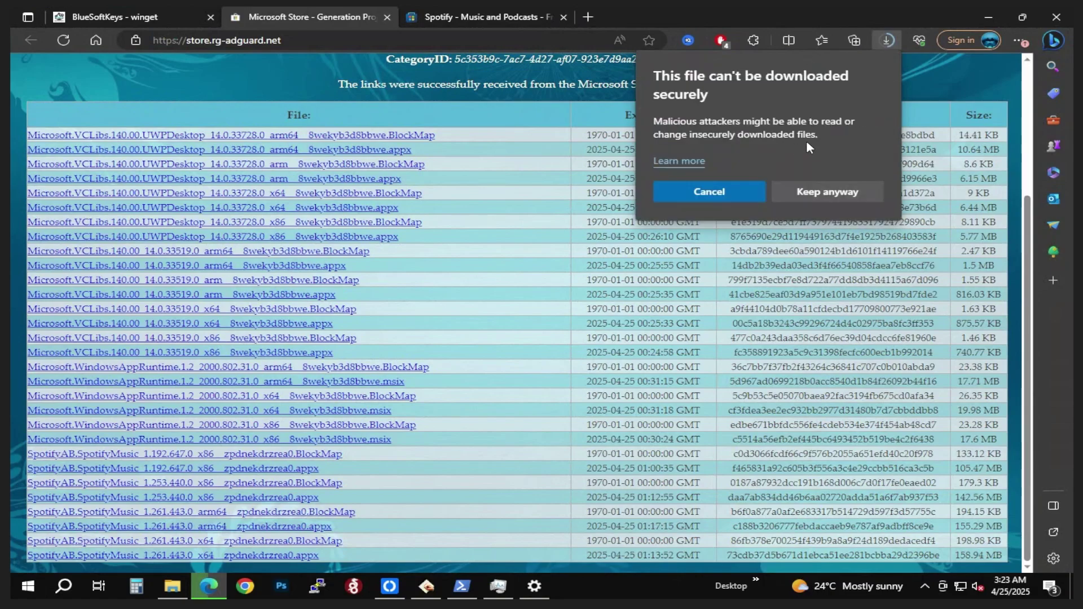
left_click(823, 194)
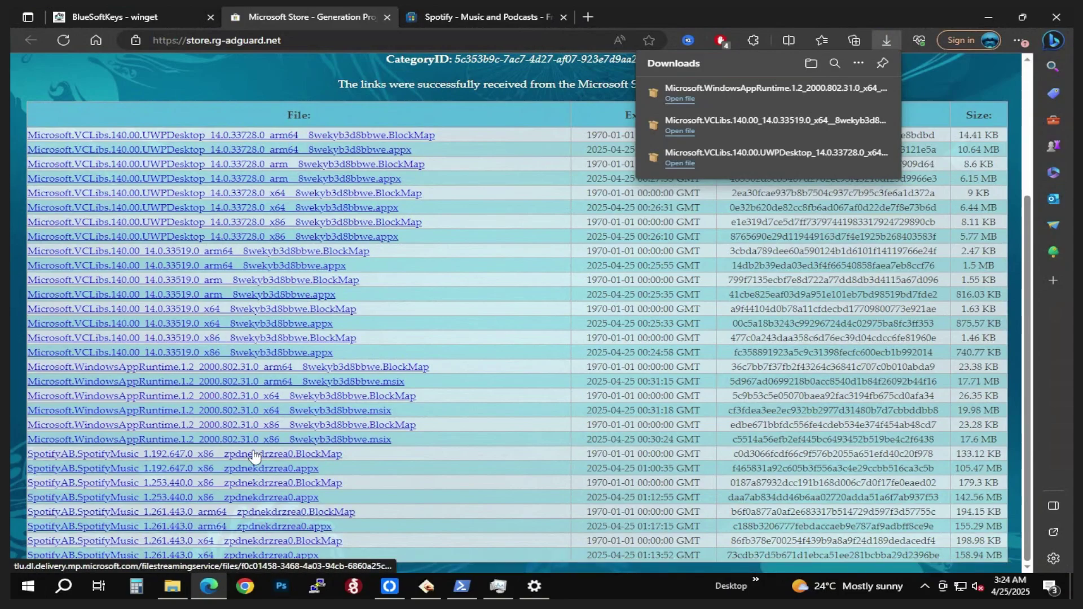
Step: Download SpotifyAB.SpotifyMusic_1.261.443.0_x64__zpdnekdrzrea0.appx and keep the file despite the insecure download block
left_click(209, 557)
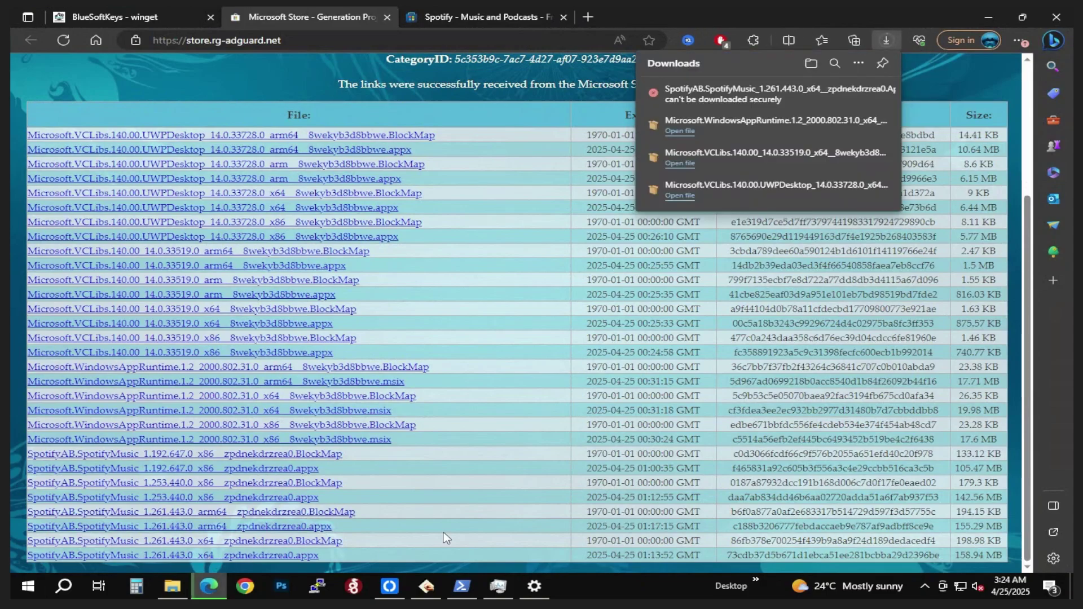
mouse_move(808, 103)
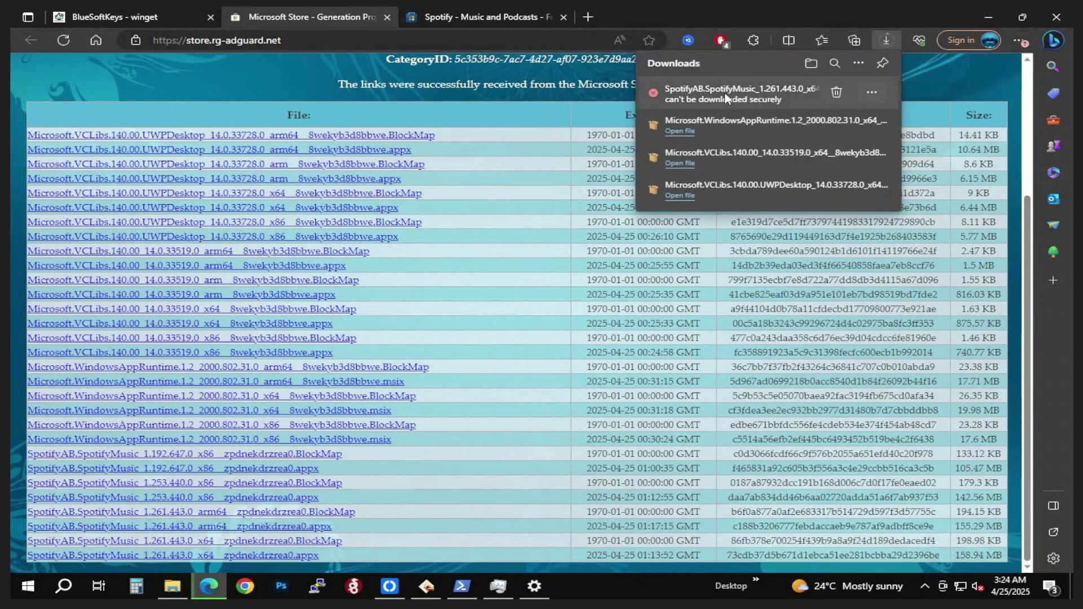
left_click(873, 92)
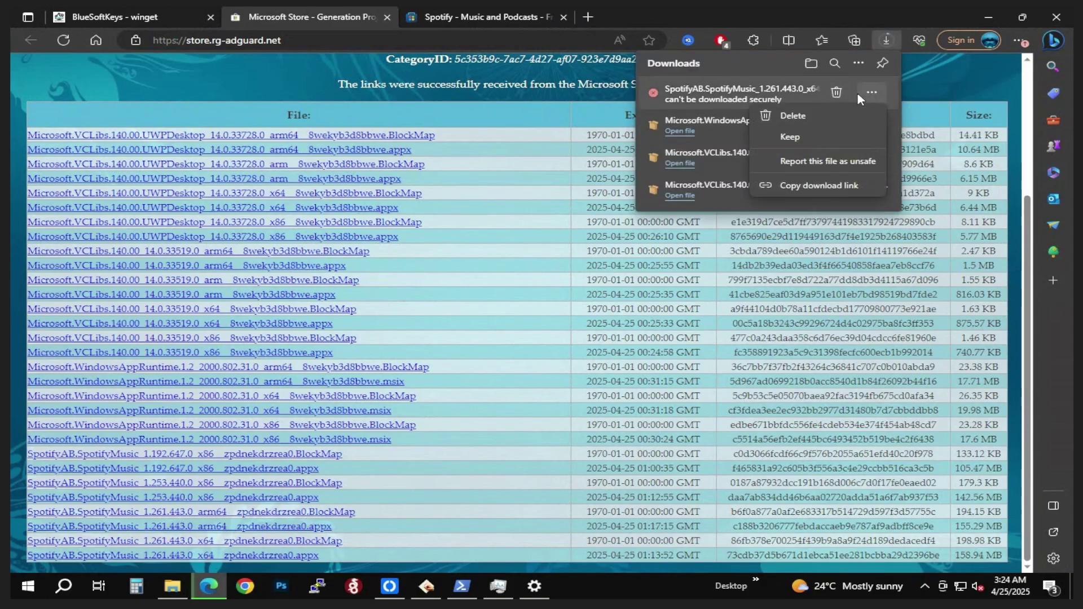
left_click(806, 139)
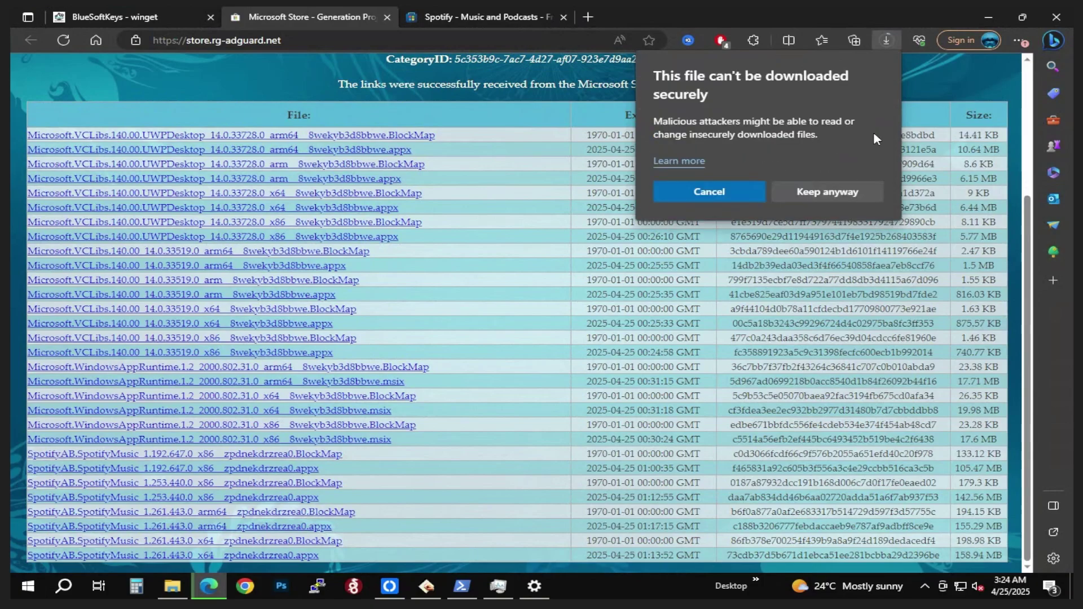
left_click(862, 192)
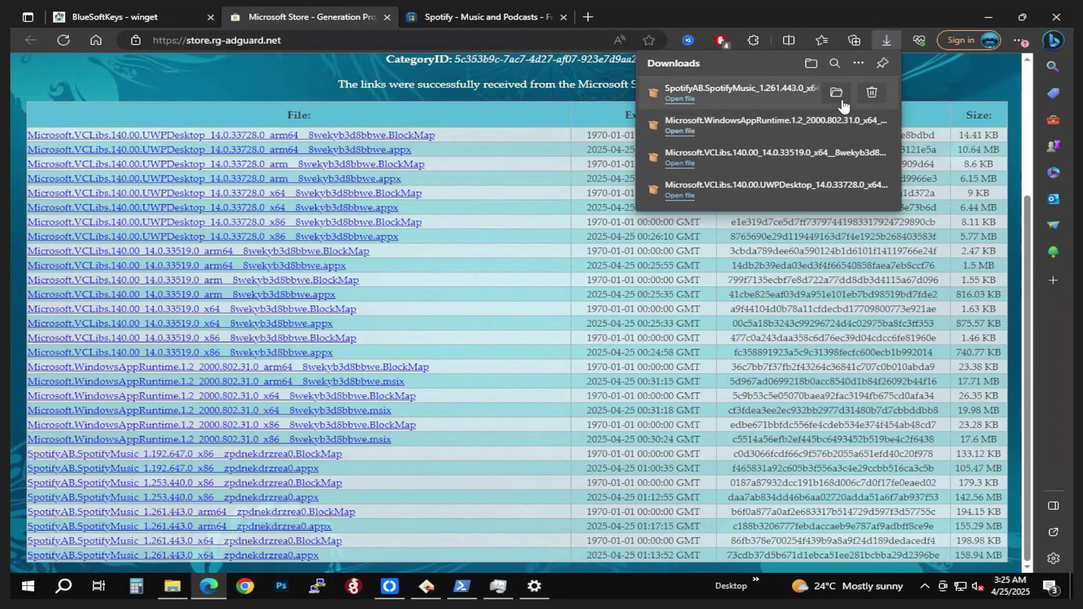
Step: Show the downloaded Spotify package in its Downloads folder and sort the files by ascending date modified
left_click(840, 92)
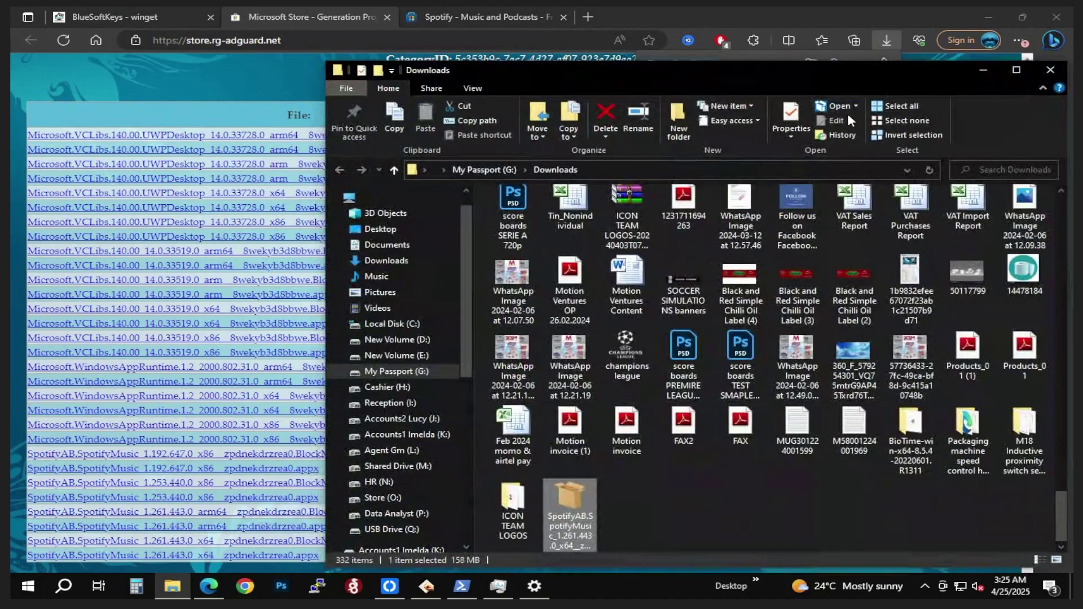
scroll(758, 481, "up", 5)
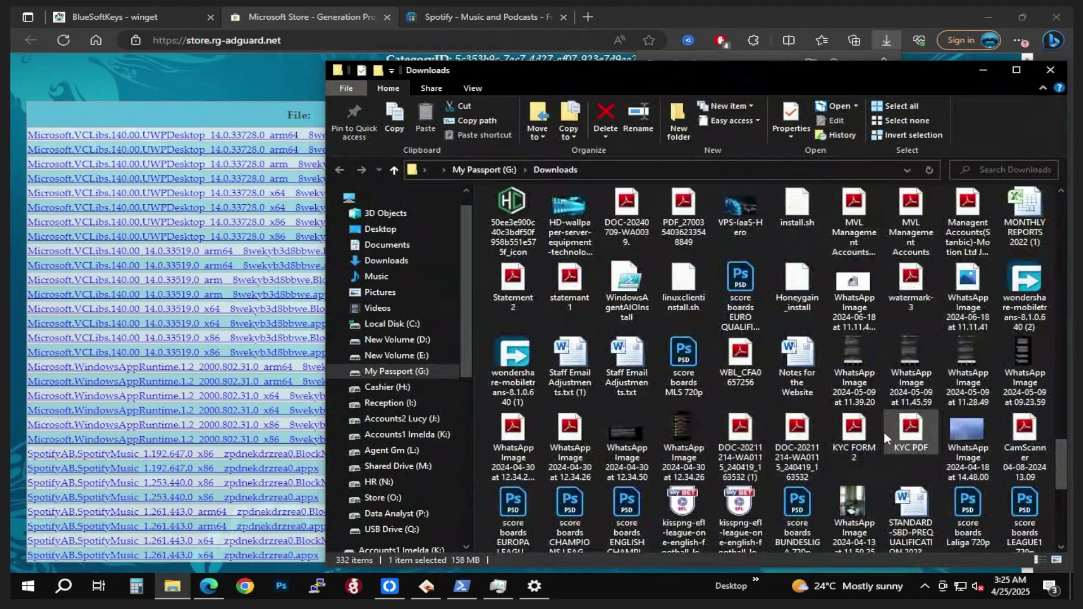
scroll(882, 432, "down", 5)
right_click(782, 512)
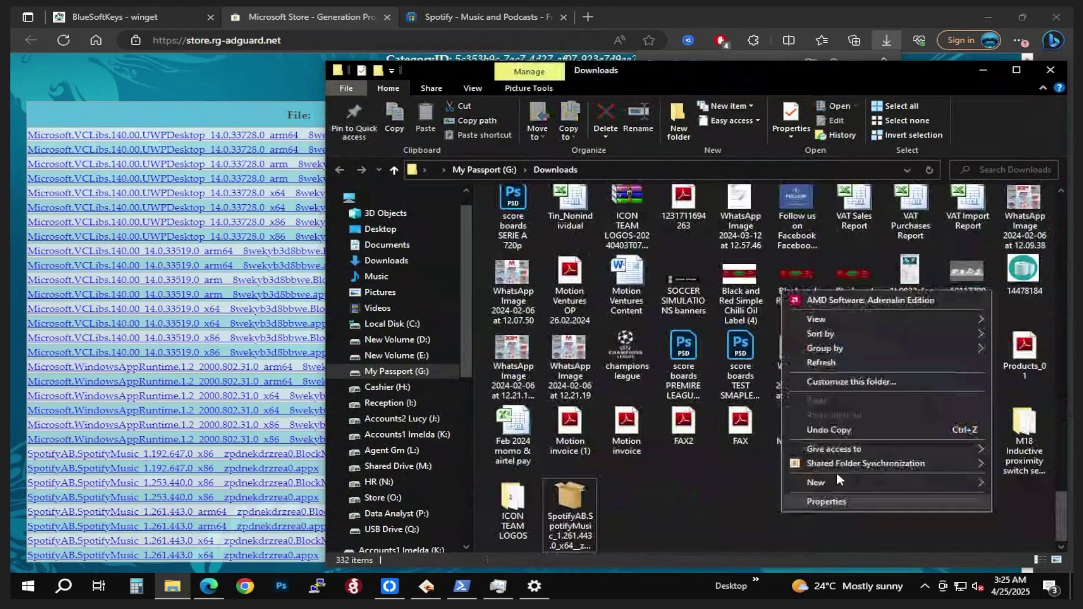
mouse_move(864, 333)
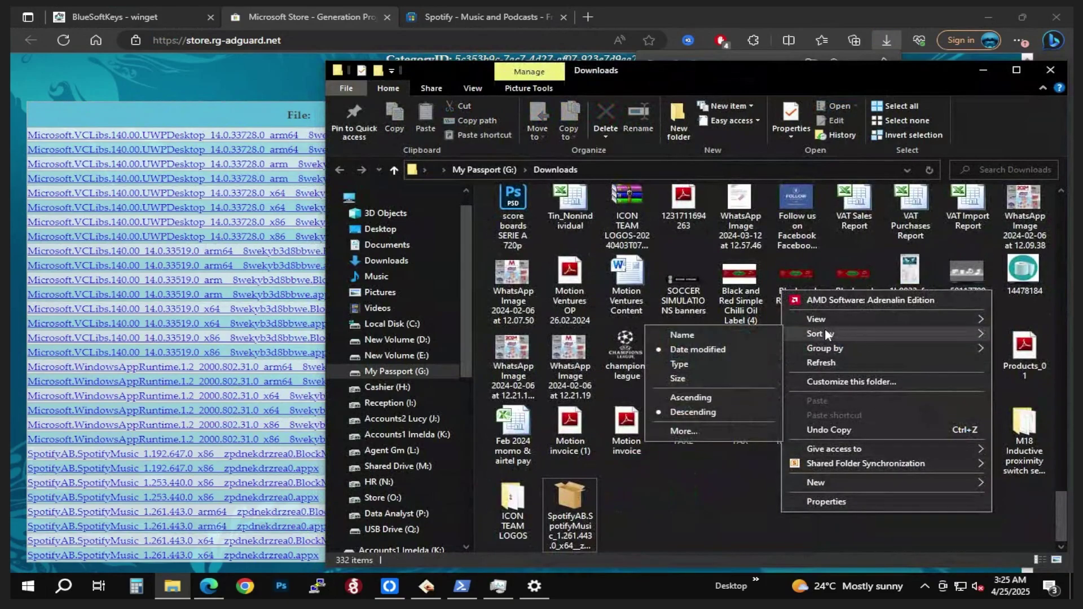
left_click(765, 350)
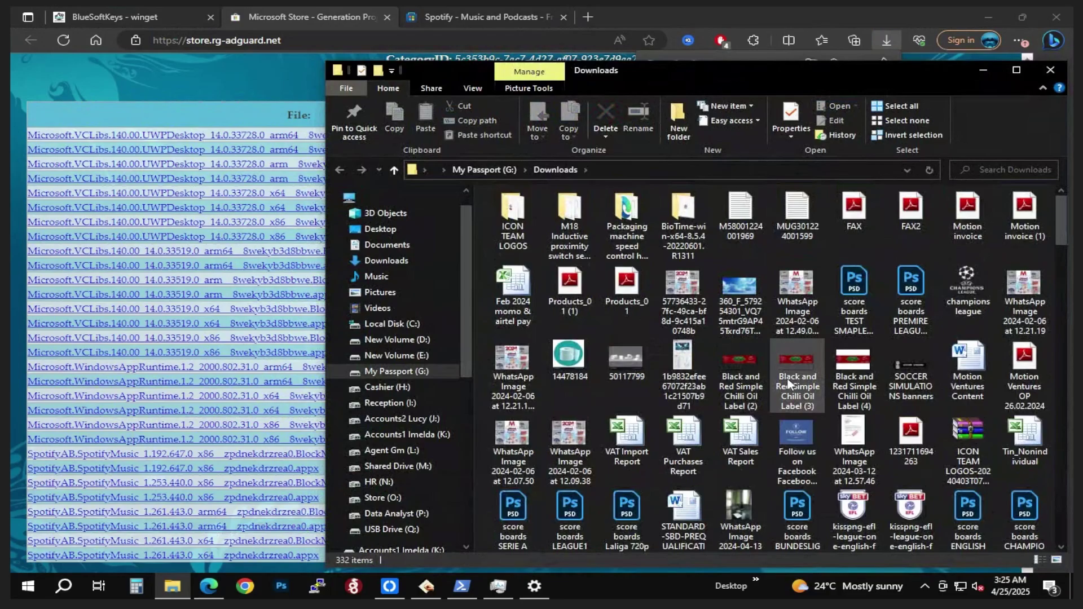
Step: Reverse the Downloads folder's date-modified sort to descending so the newest files come first
scroll(789, 384, "down", 3)
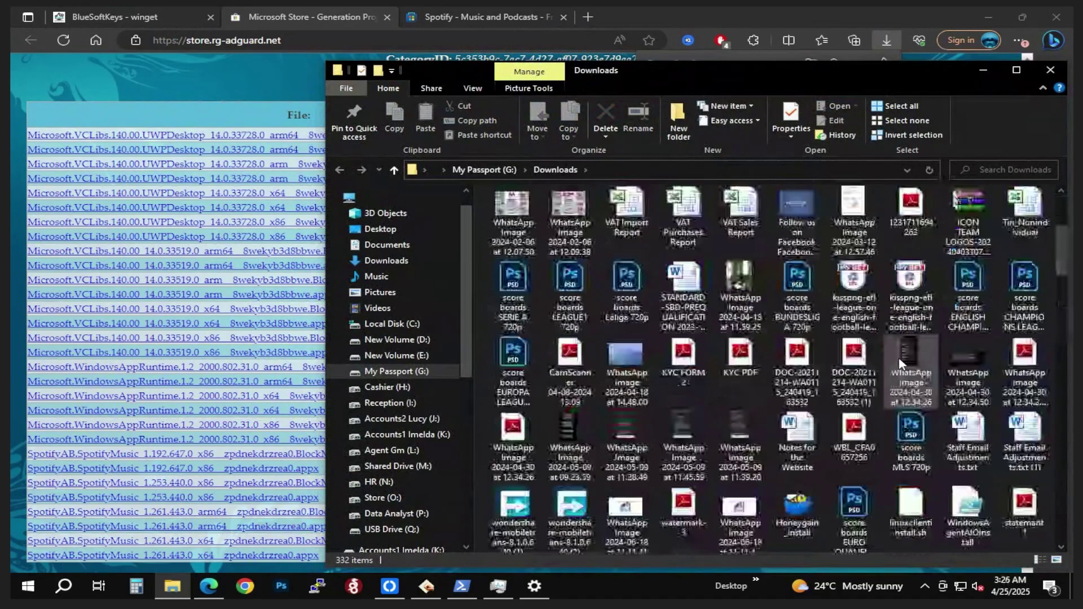
scroll(899, 361, "down", 10)
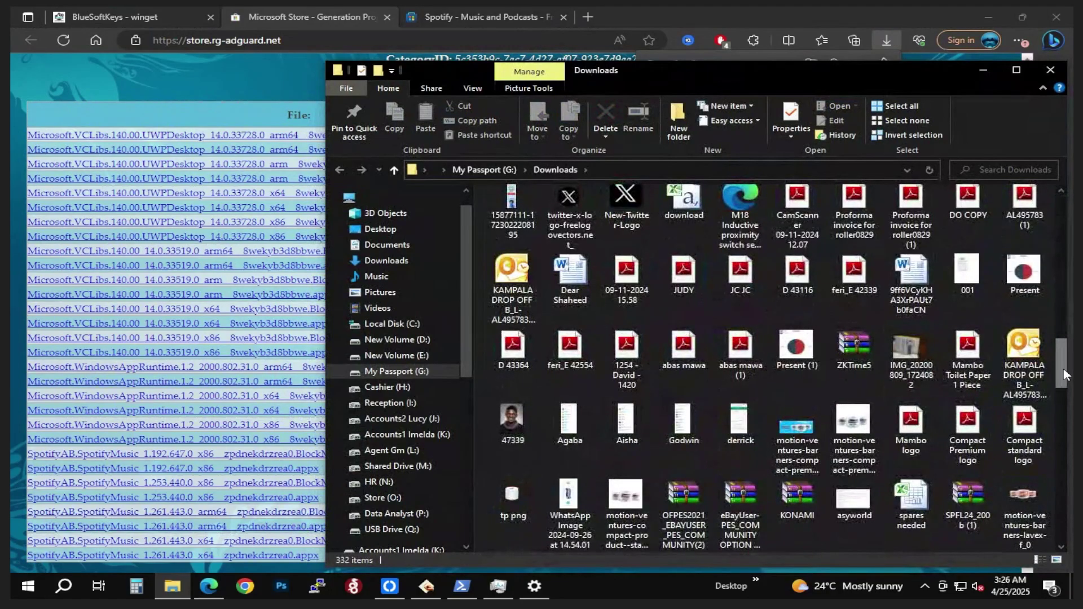
left_click_drag(1065, 375, 677, 497)
scroll(1031, 381, "up", 5)
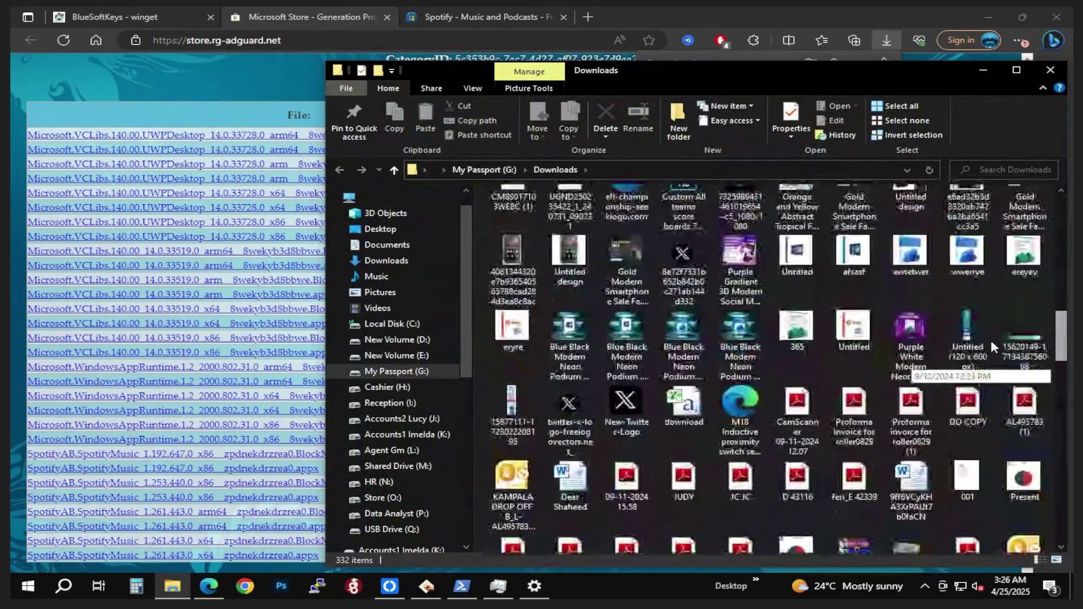
scroll(991, 340, "up", 5)
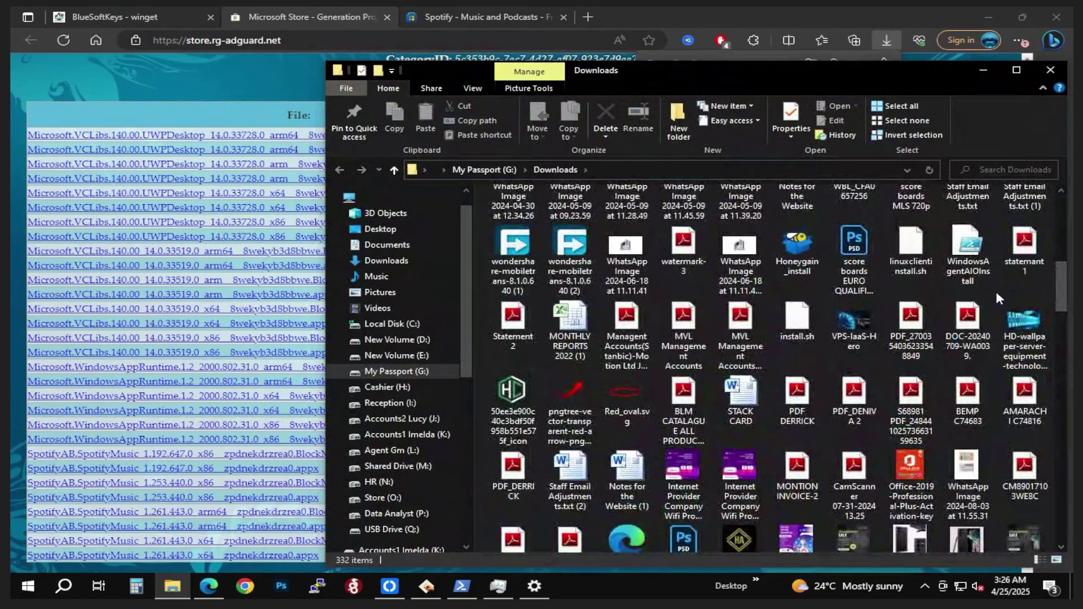
right_click(996, 295)
mouse_move(914, 341)
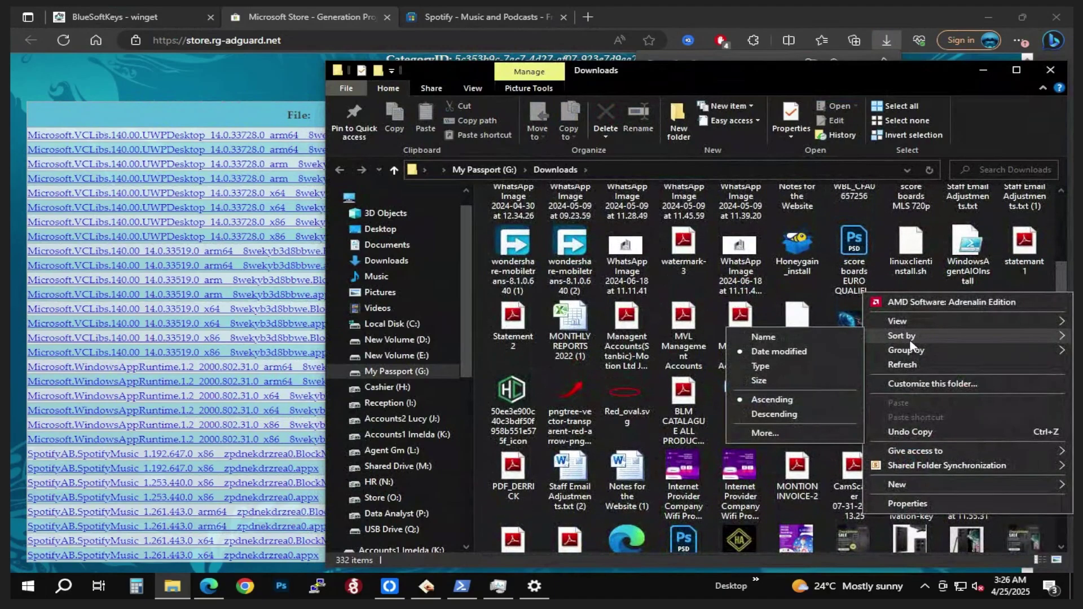
left_click(748, 348)
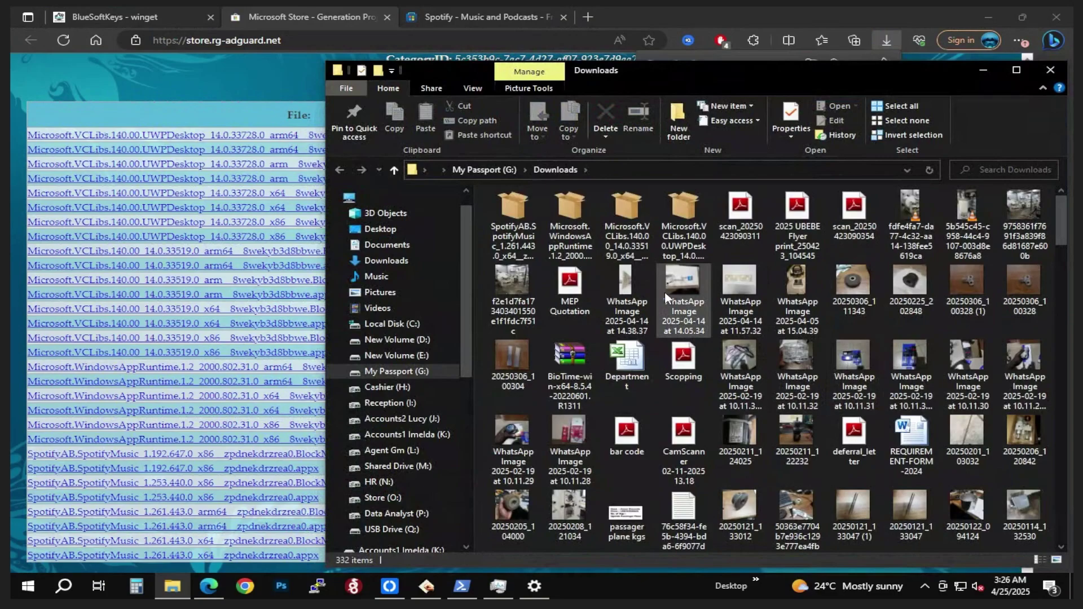
Step: Try to install the Microsoft.VCLibs.140.00.UWPDesktop package over the metered connection, and close the installer
left_click(512, 210)
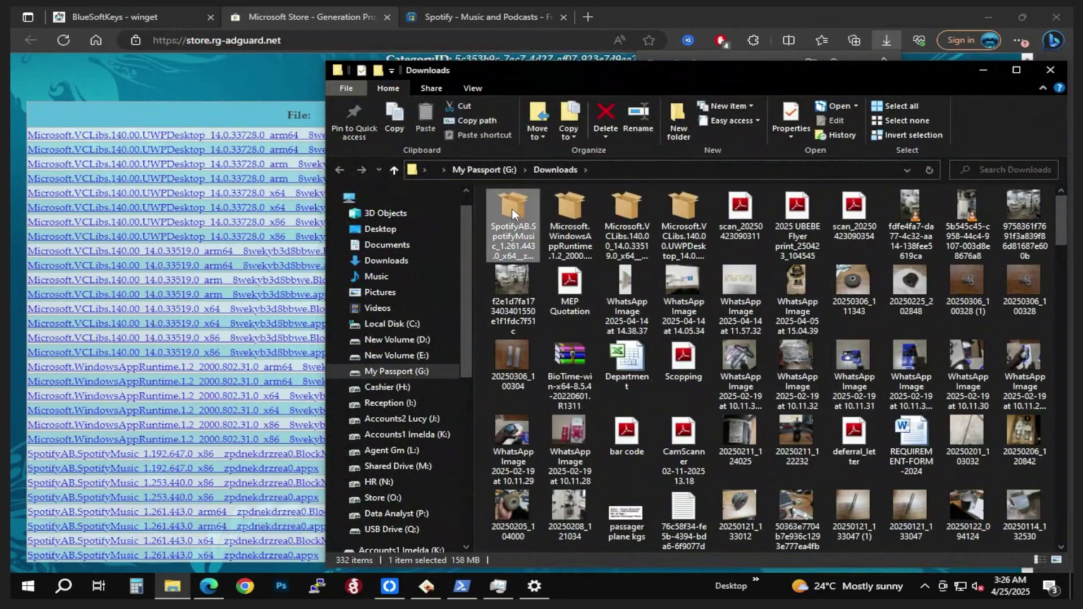
left_click(687, 212)
double_click(686, 209)
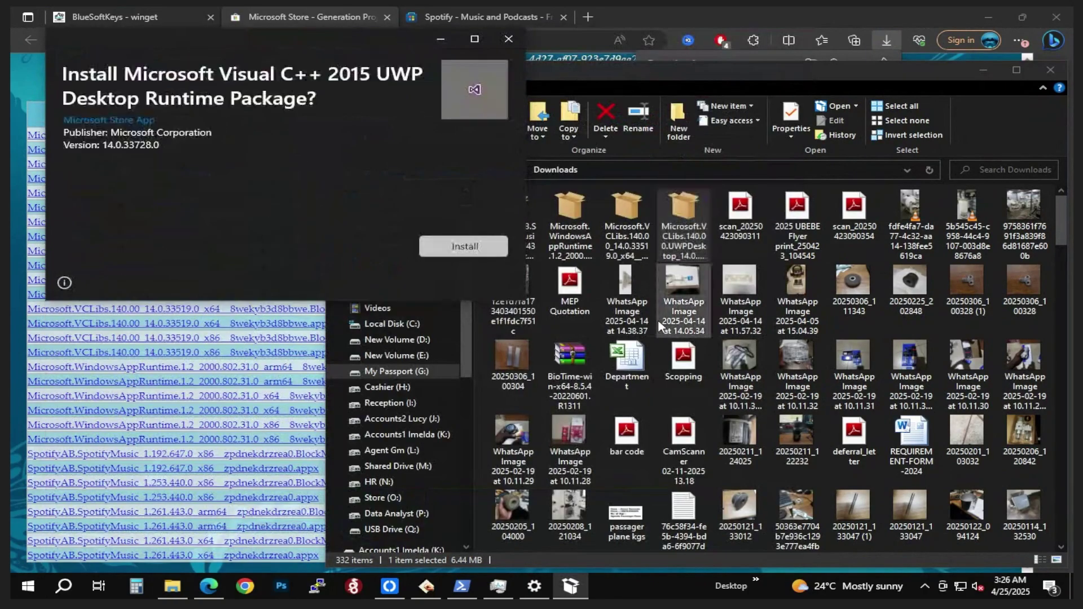
left_click(477, 248)
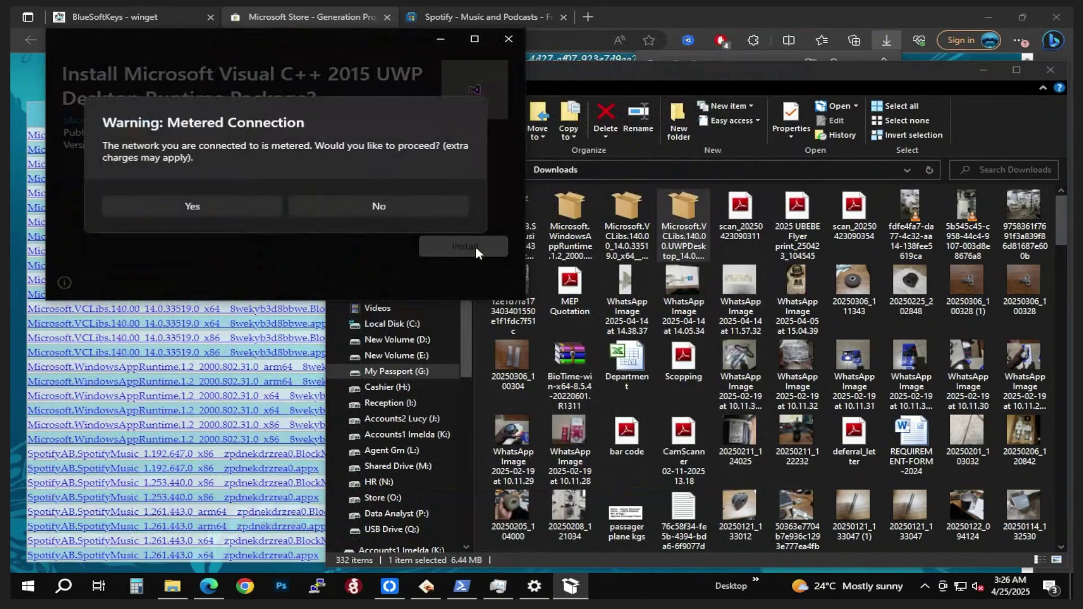
left_click(253, 207)
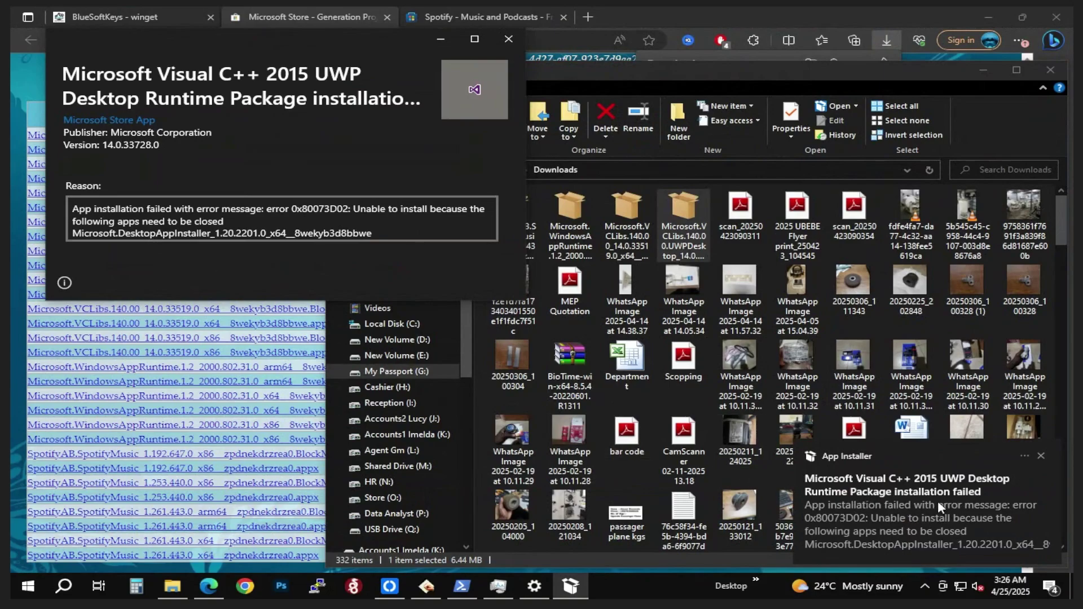
left_click(509, 40)
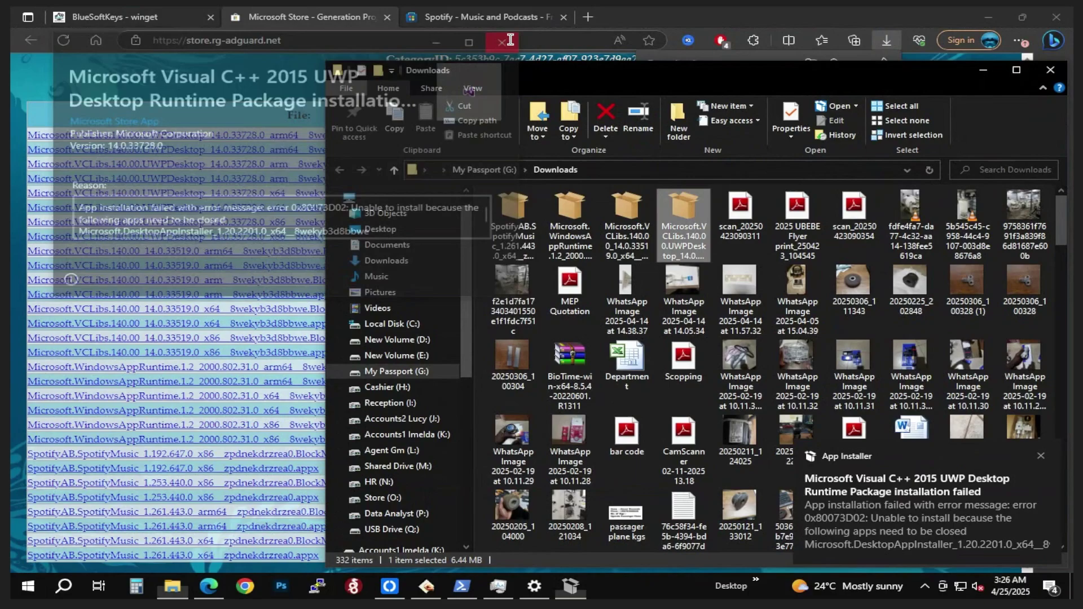
Step: Try to install the Microsoft.VCLibs.140.00_14.0.33519.0 x64 package, agreeing to proceed on the metered connection
left_click(630, 220)
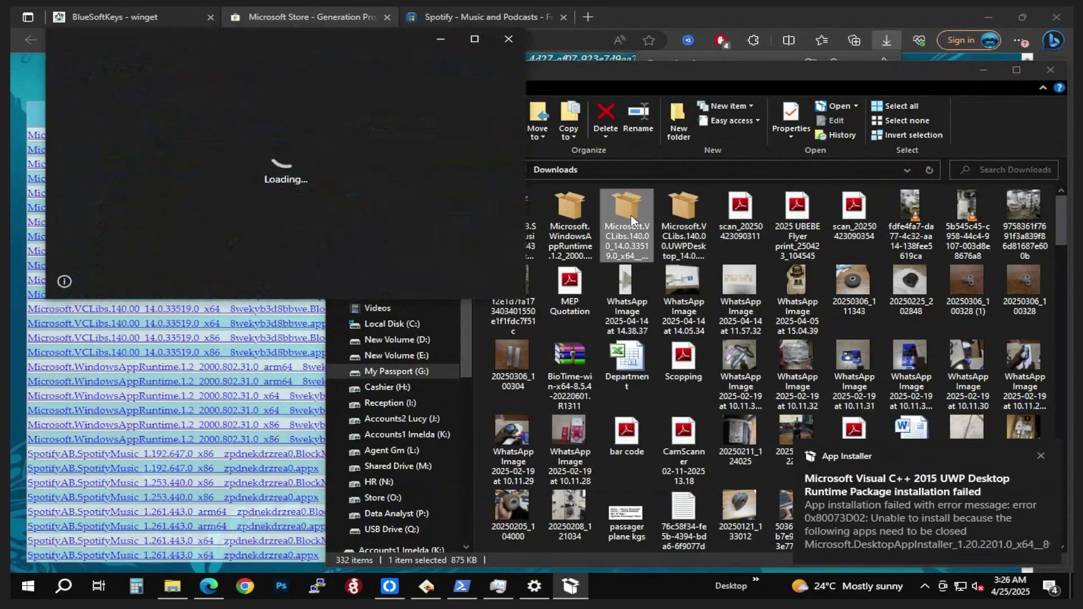
left_click(451, 248)
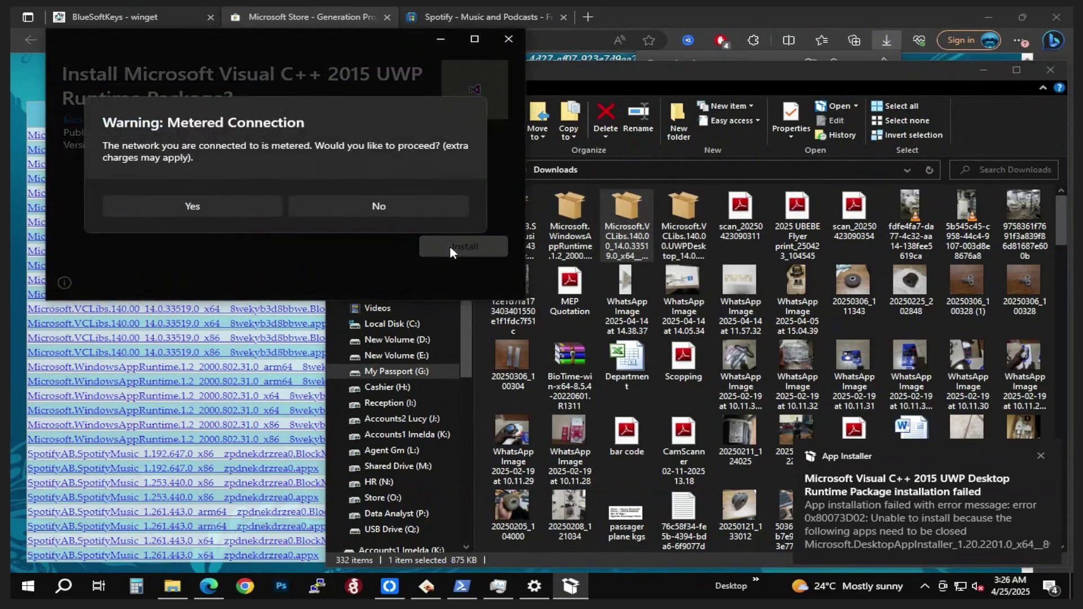
left_click(192, 206)
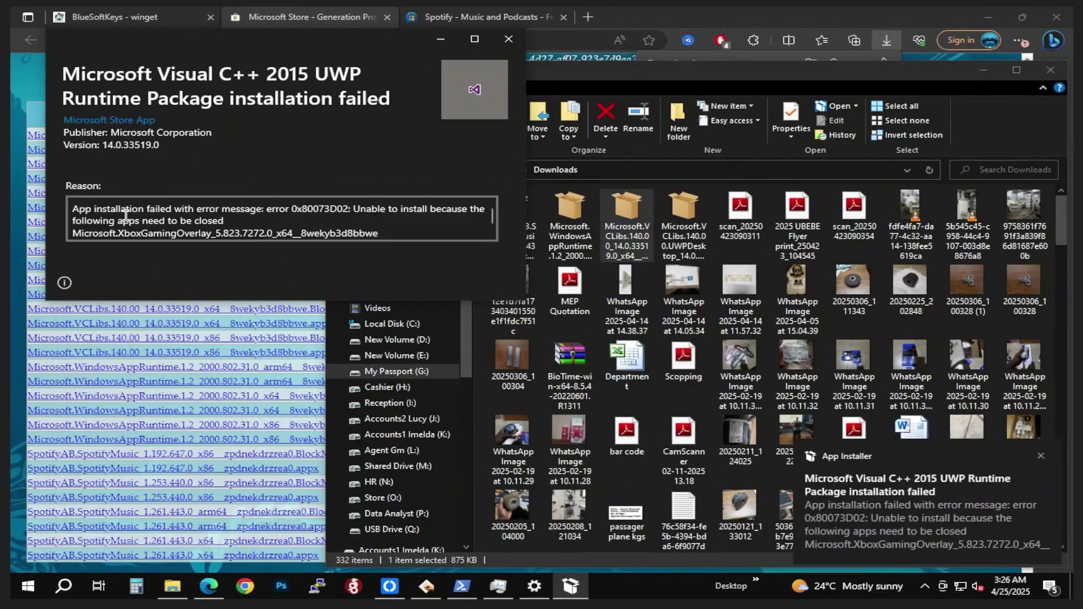
mouse_move(82, 214)
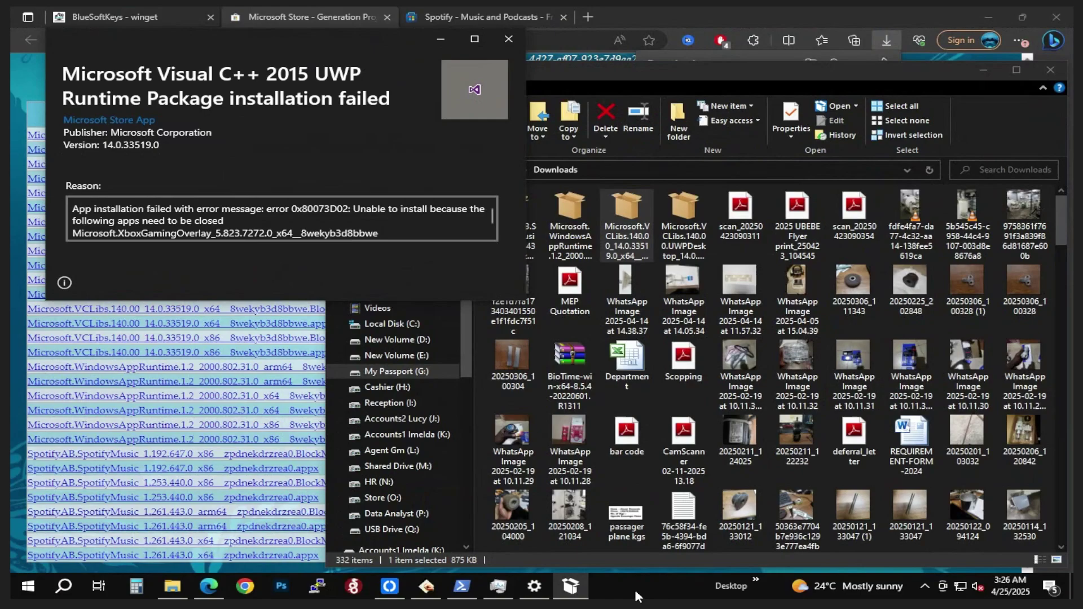
Step: Switch to Task Manager, end the Xbox Game Bar process, and check the remaining processes for other apps blocking the installation
left_click(498, 586)
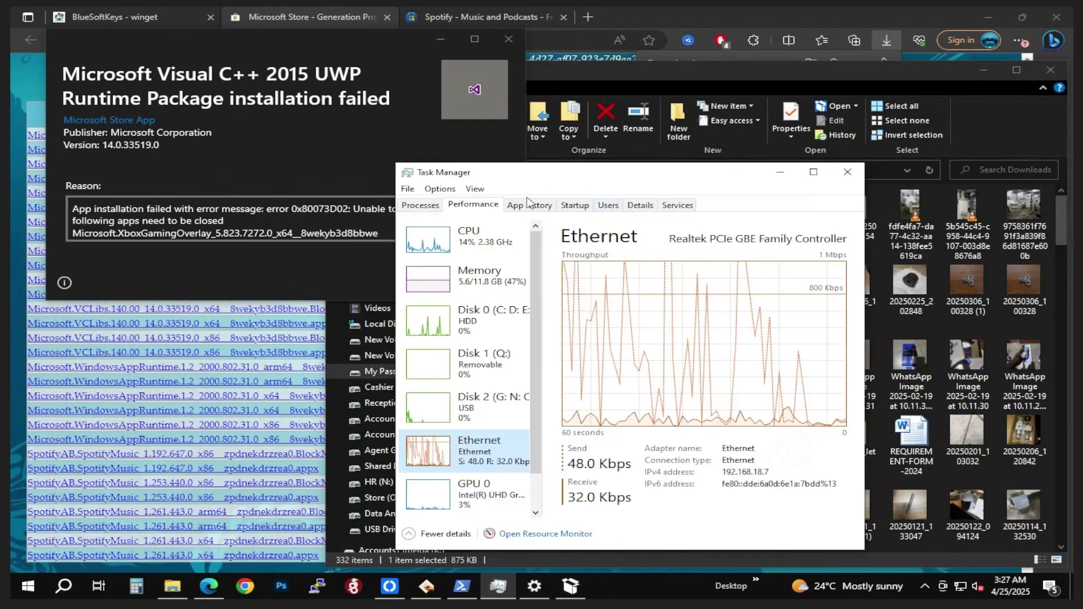
left_click(423, 205)
left_click_drag(512, 177, 678, 157)
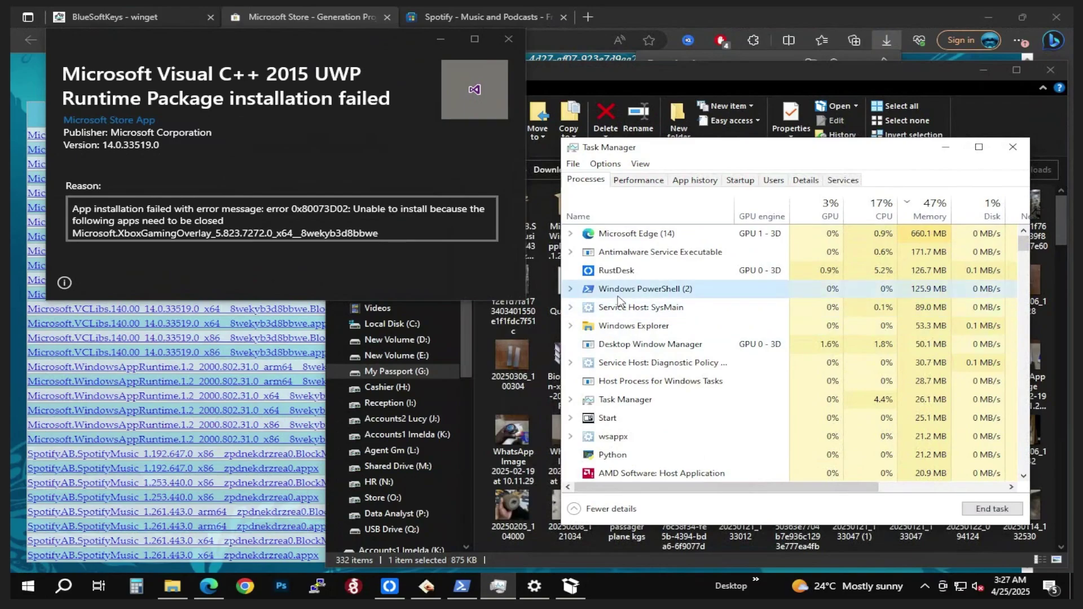
scroll(621, 307, "down", 20)
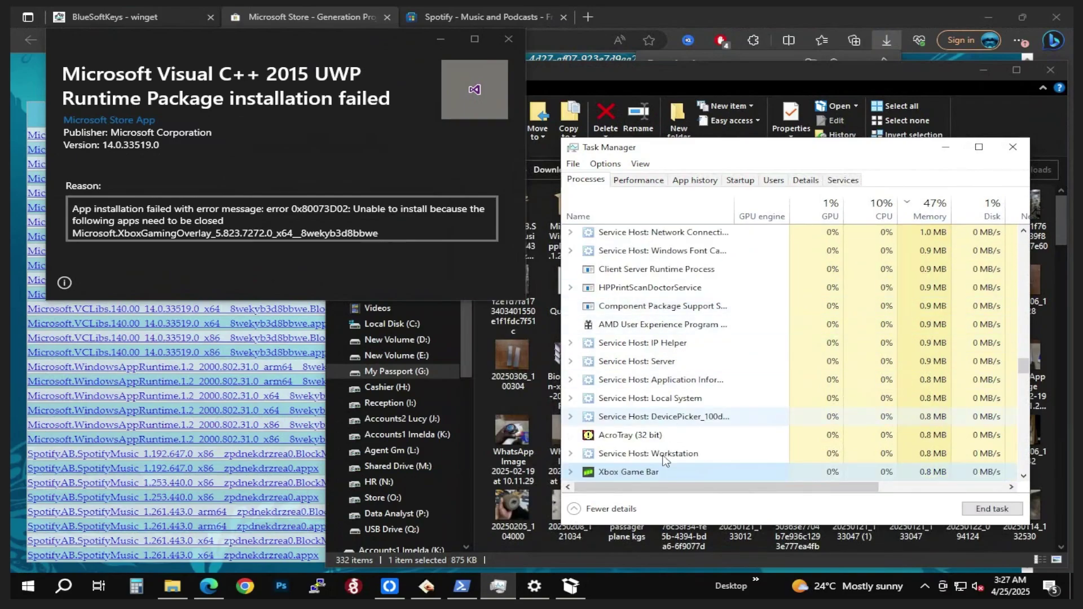
left_click(999, 514)
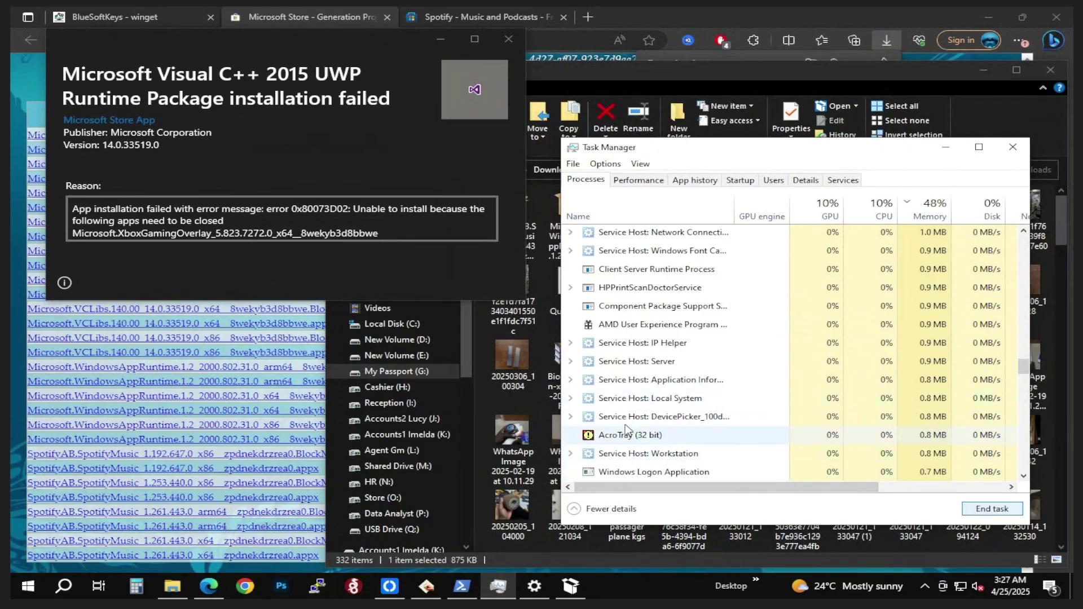
left_click(625, 398)
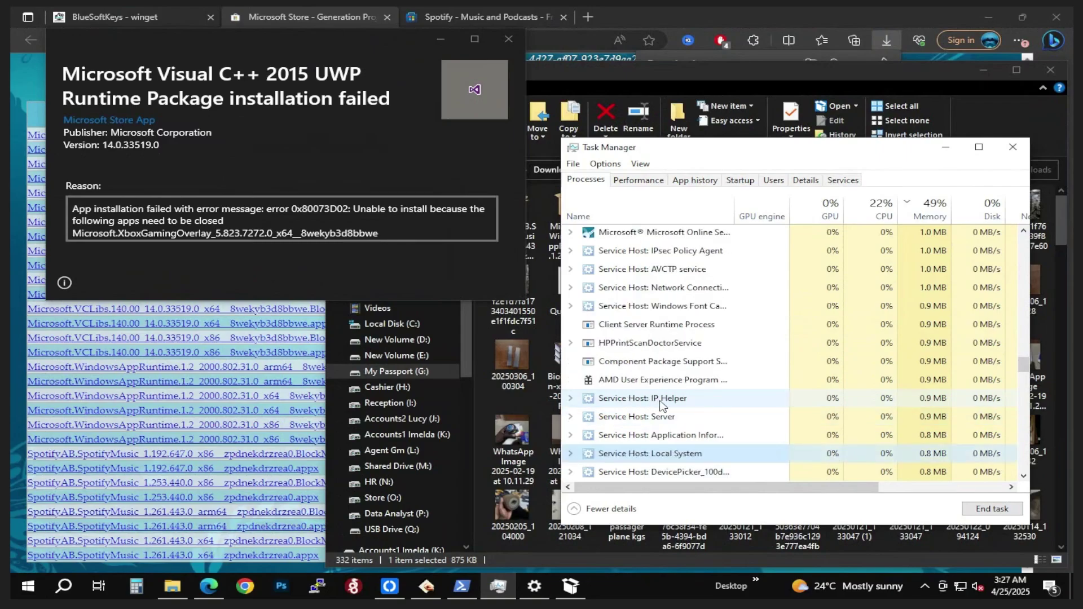
scroll(660, 404, "down", 15)
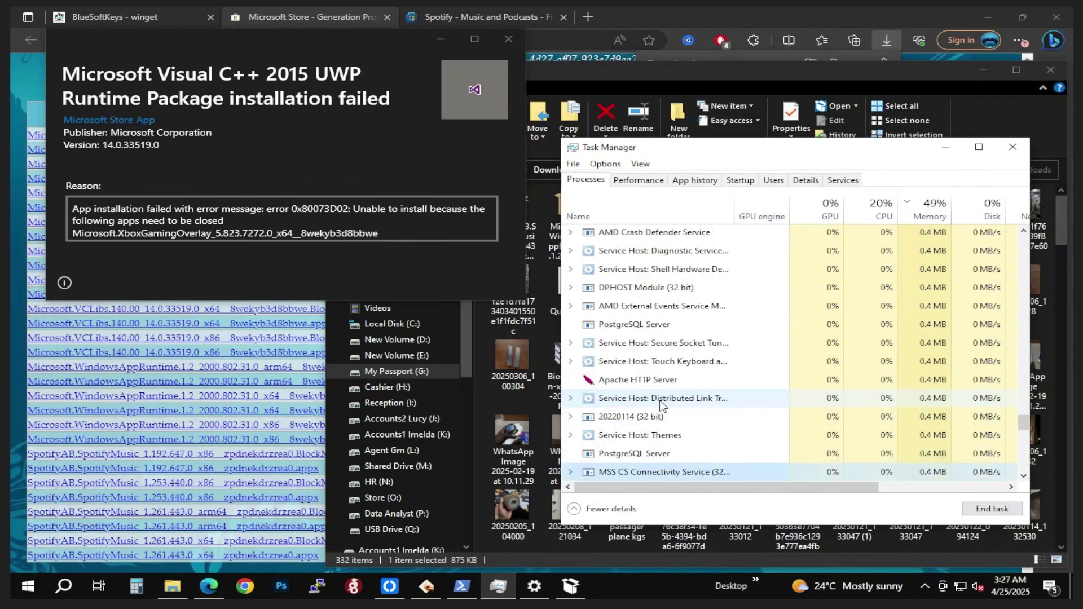
left_click(1024, 477)
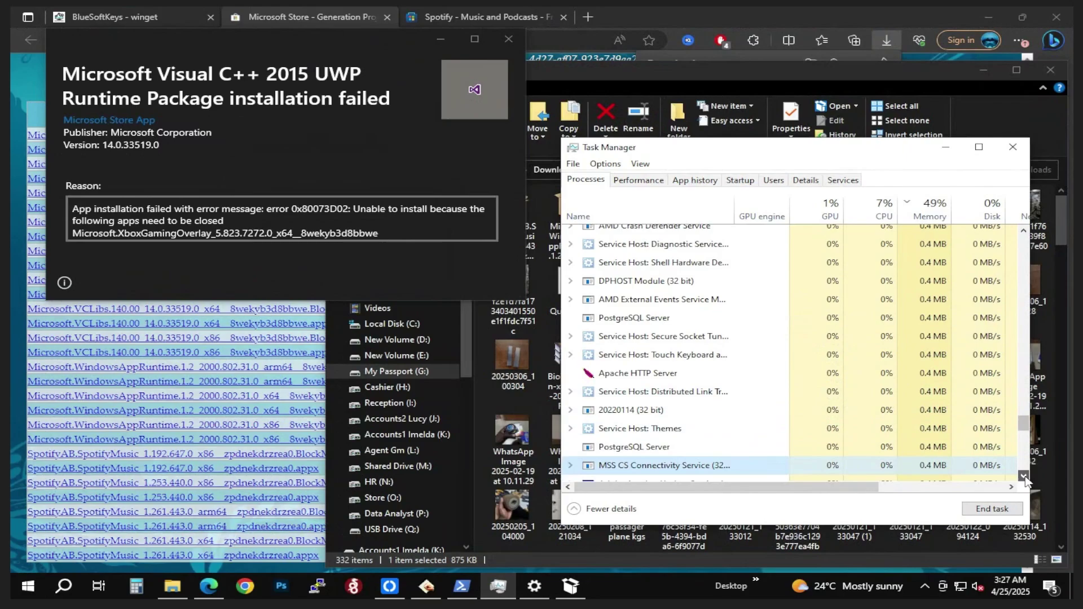
left_click_drag(1024, 477, 1024, 479)
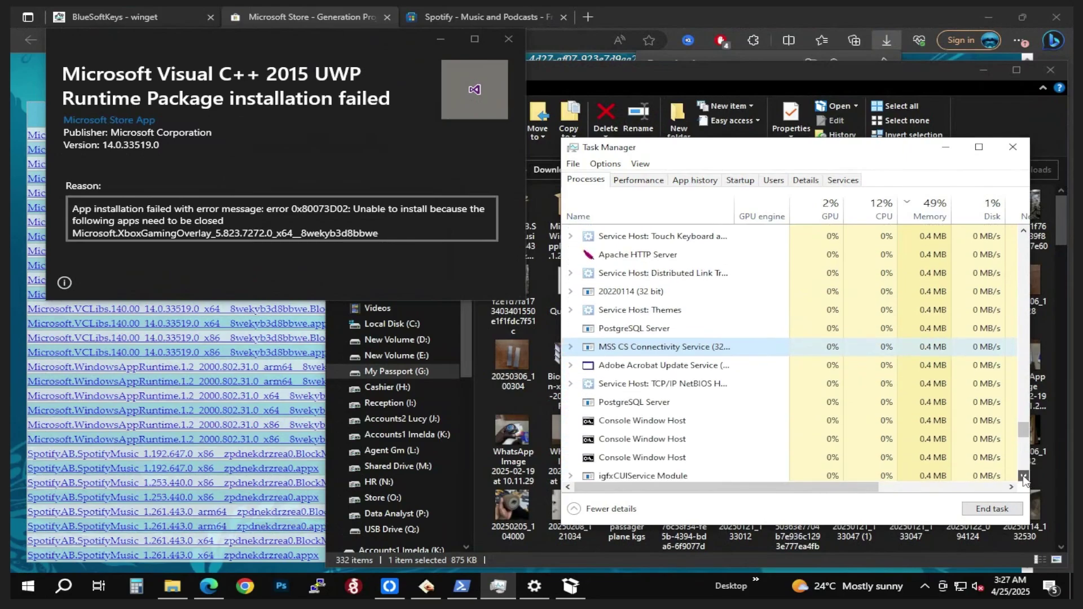
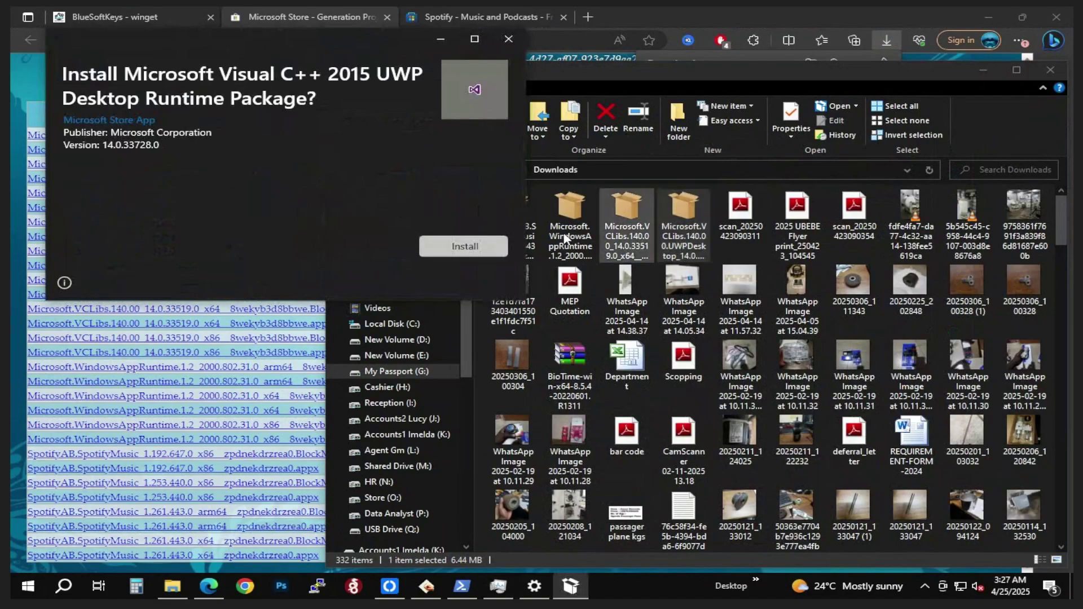
Step: Try to install the Microsoft Visual C++ 2015 UWP Desktop Runtime Package over the metered connection, and copy the blocking app's name from the failure reason
left_click(473, 254)
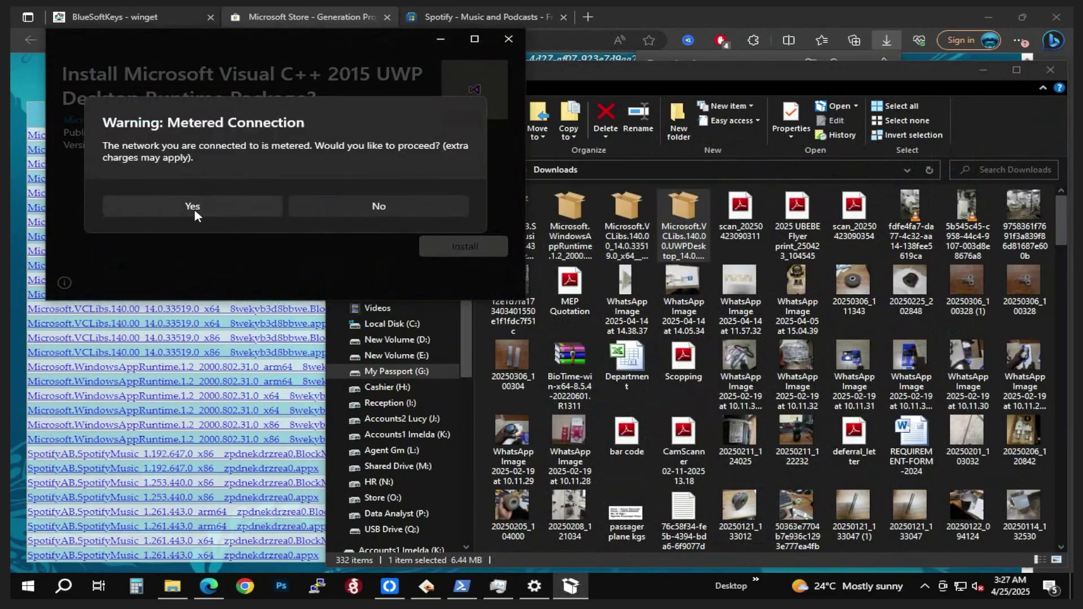
left_click(221, 204)
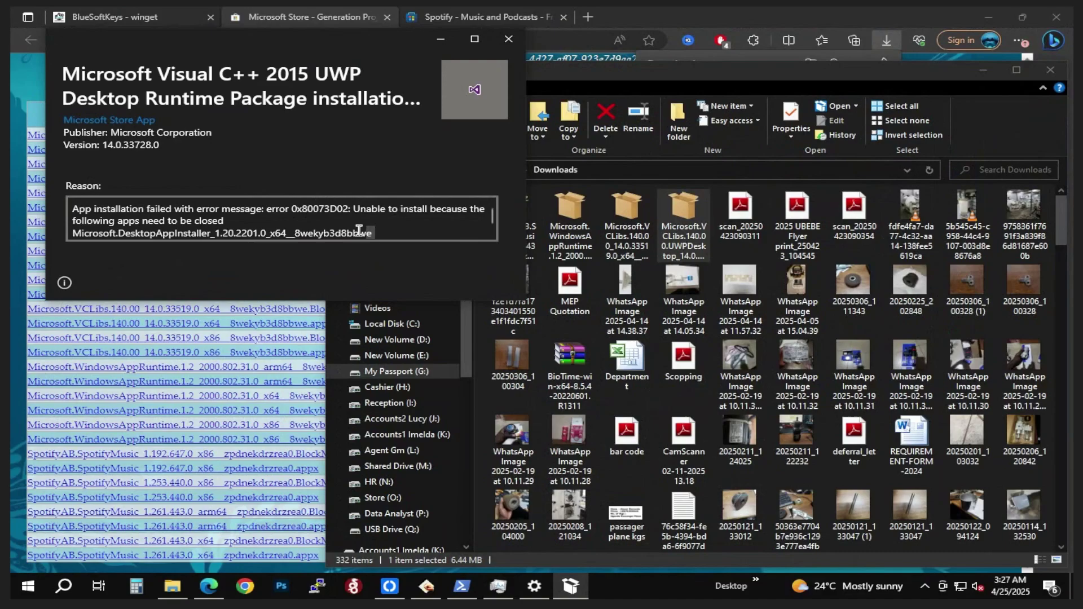
left_click_drag(359, 230, 111, 240)
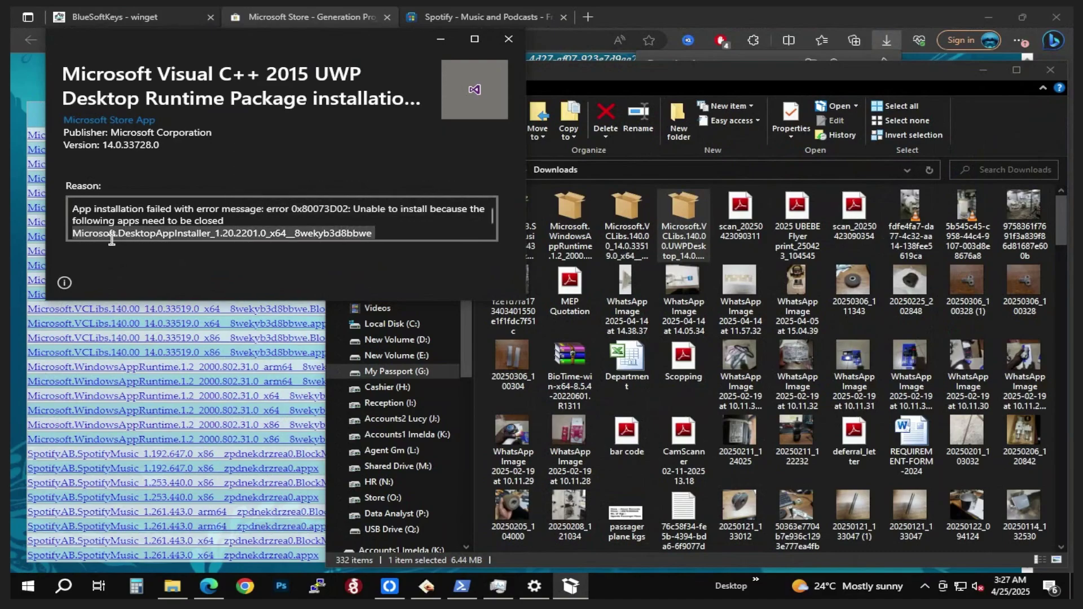
right_click(118, 238)
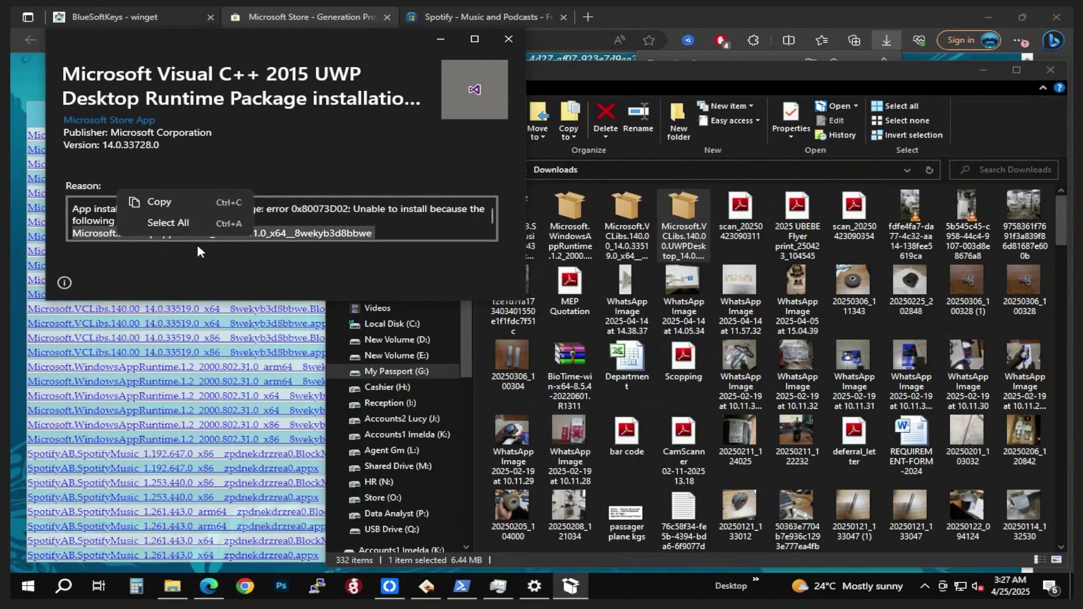
left_click(174, 202)
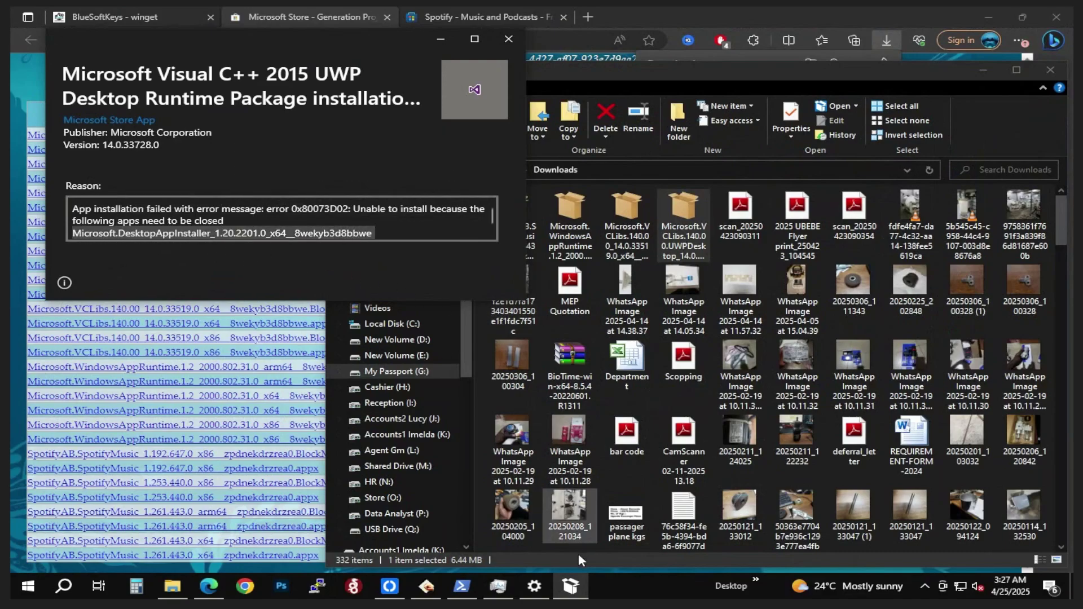
Step: Close the installer and look through the running processes in Task Manager for the app blocking the installation
left_click(499, 595)
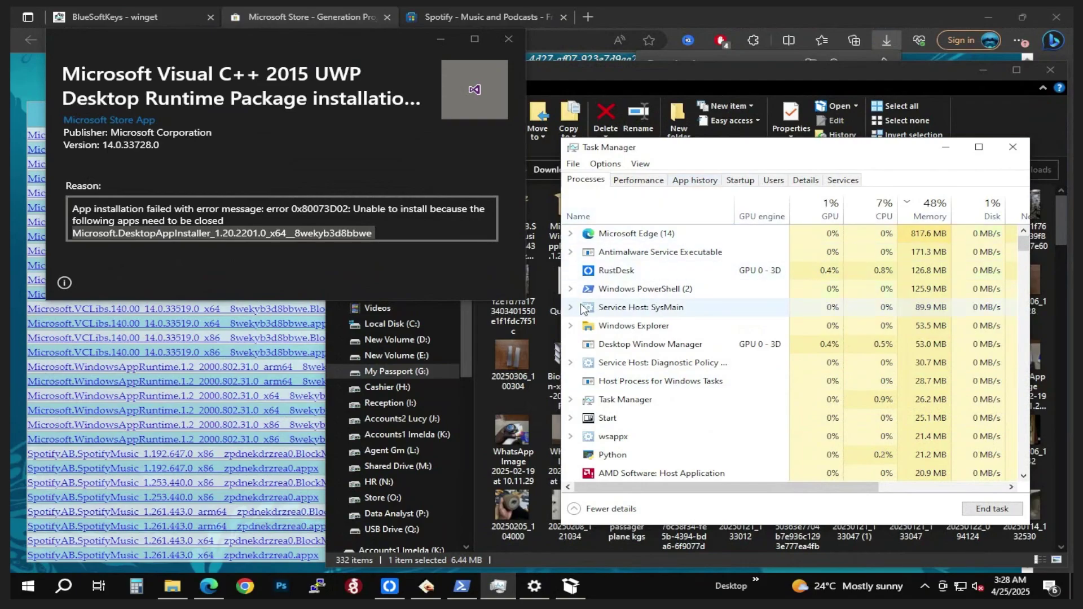
left_click(573, 588)
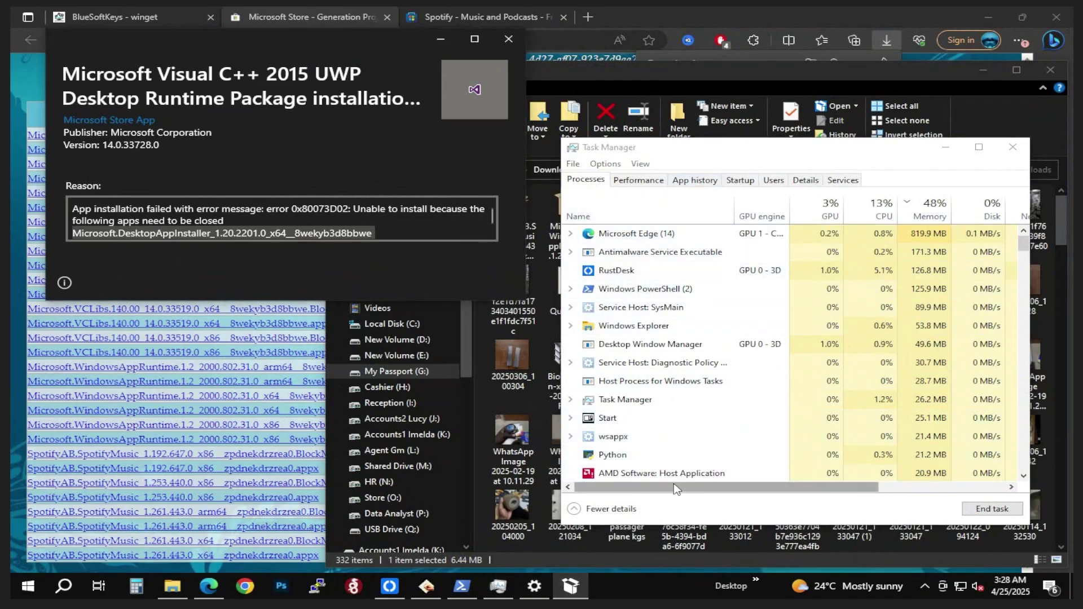
left_click(511, 39)
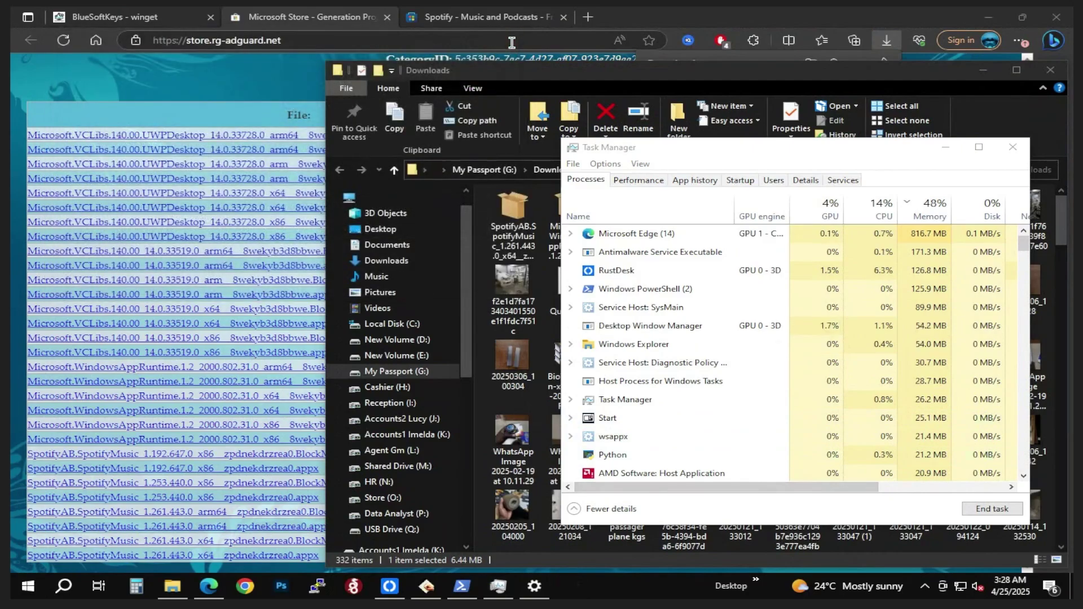
left_click(637, 236)
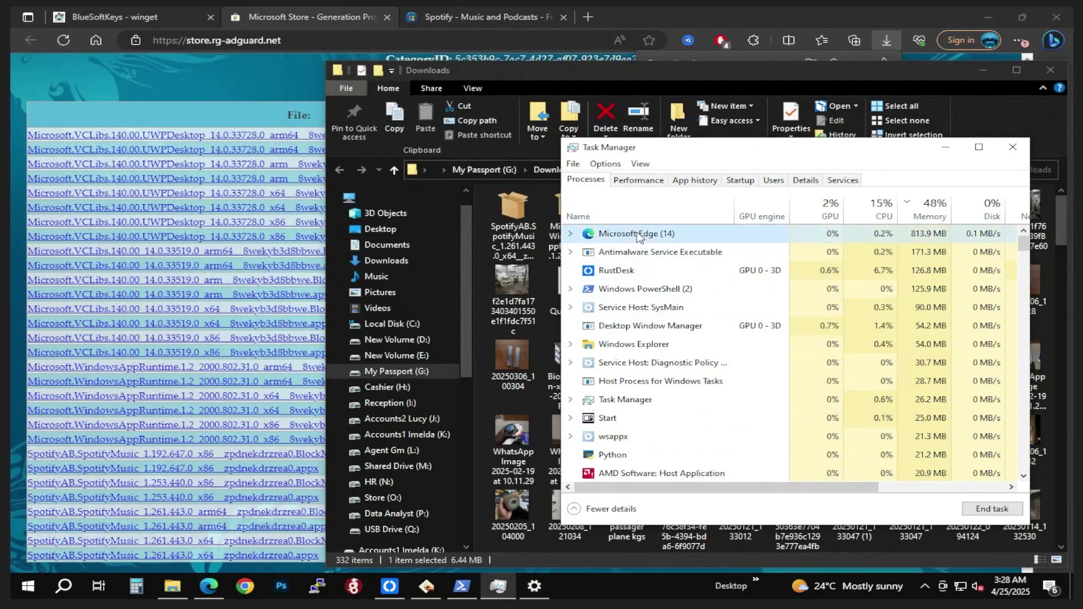
left_click(643, 352)
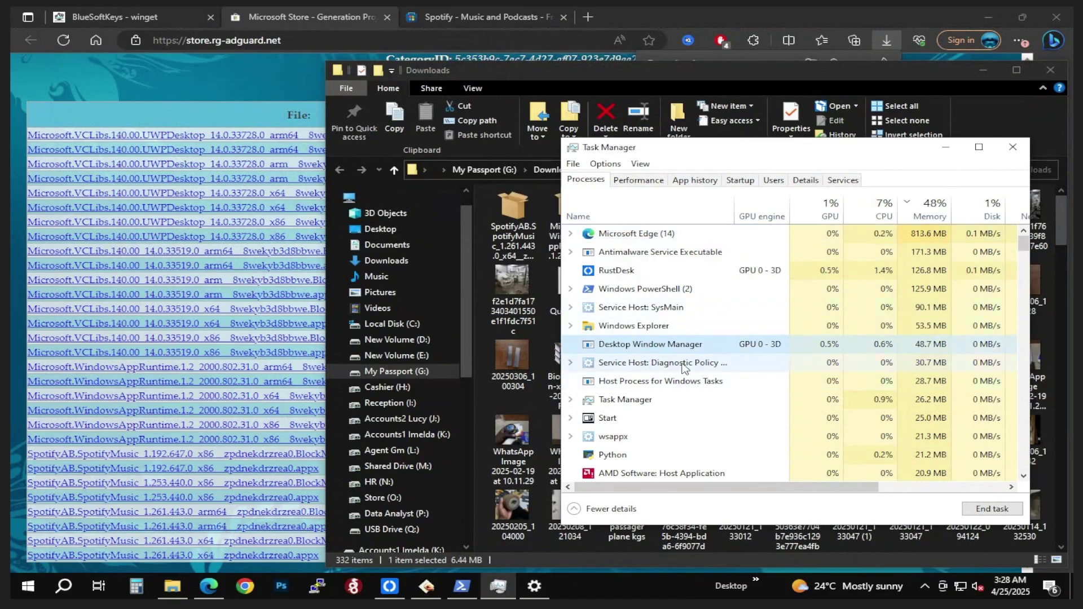
scroll(685, 368, "down", 2)
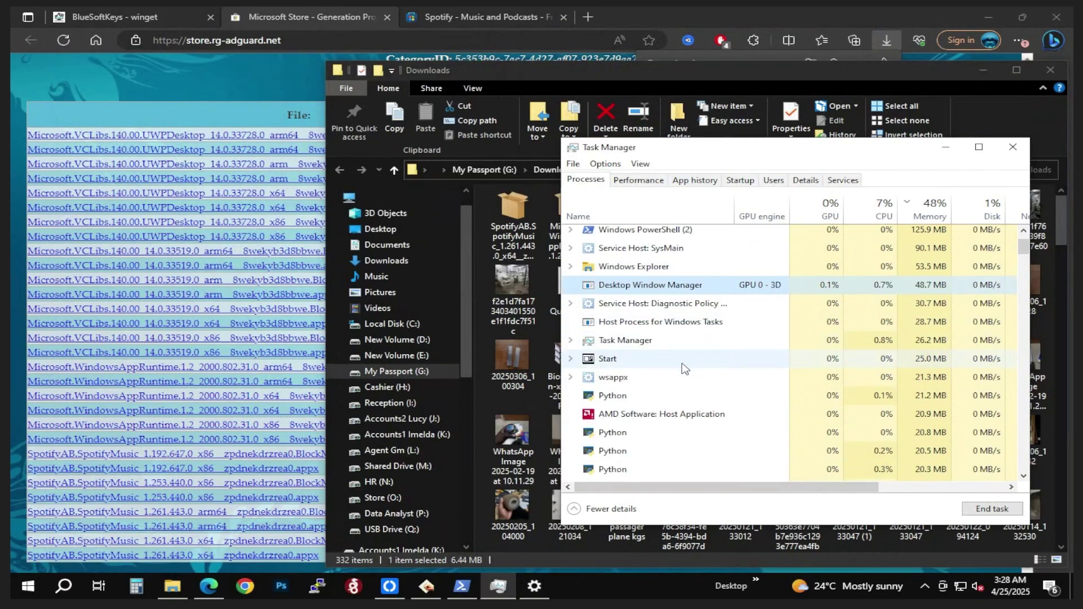
scroll(688, 370, "down", 2)
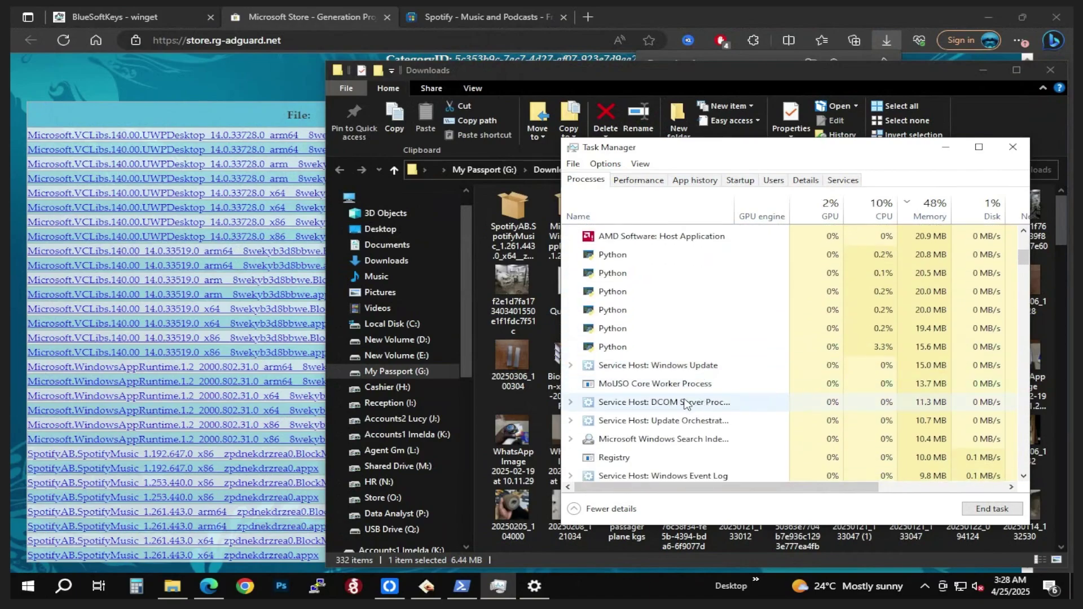
scroll(686, 402, "down", 3)
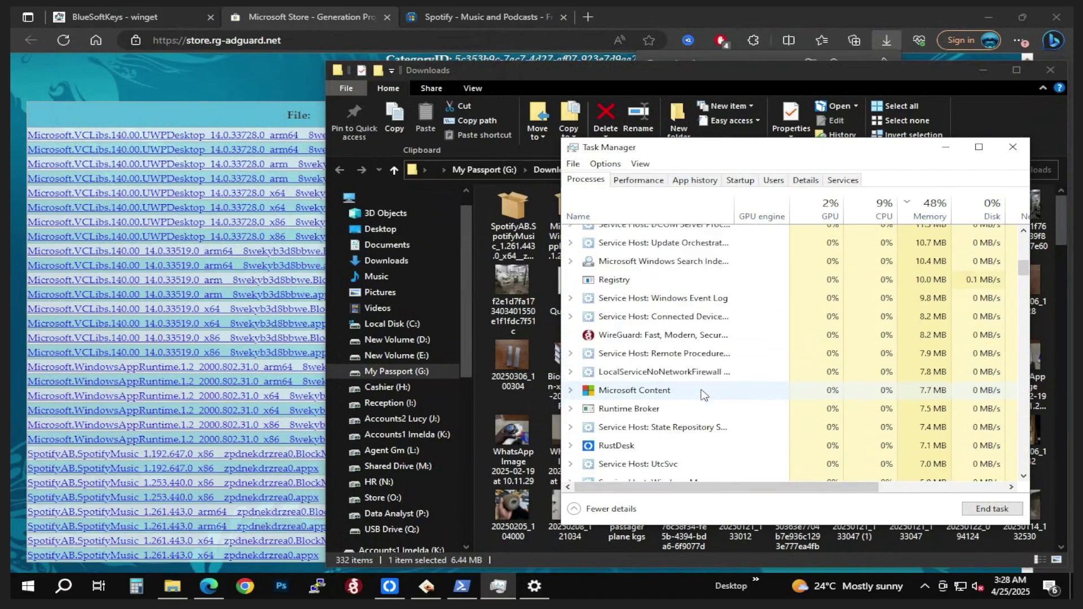
scroll(702, 394, "down", 2)
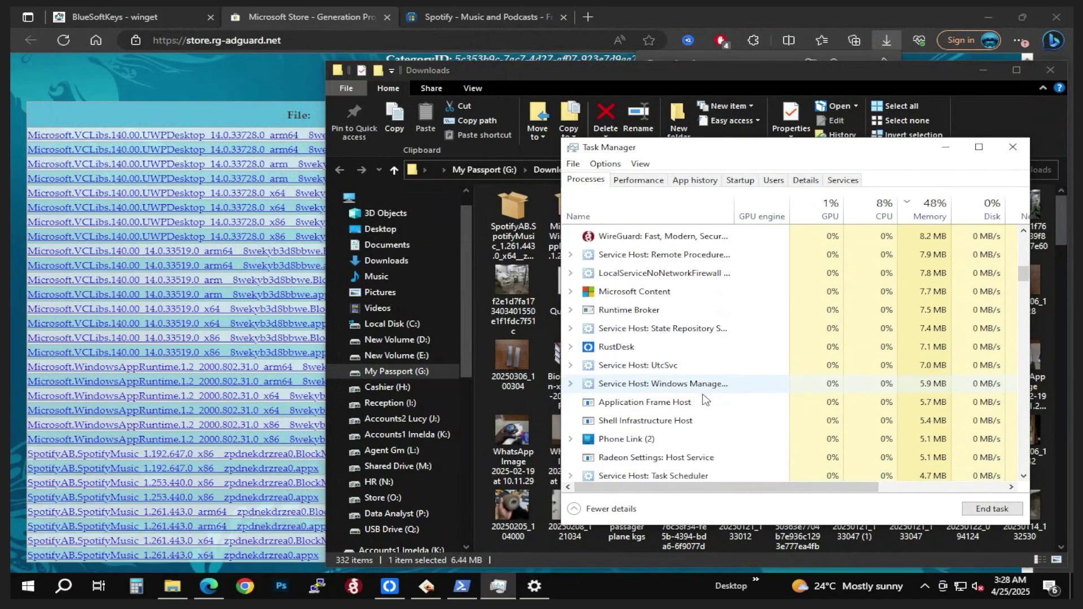
scroll(704, 400, "down", 1)
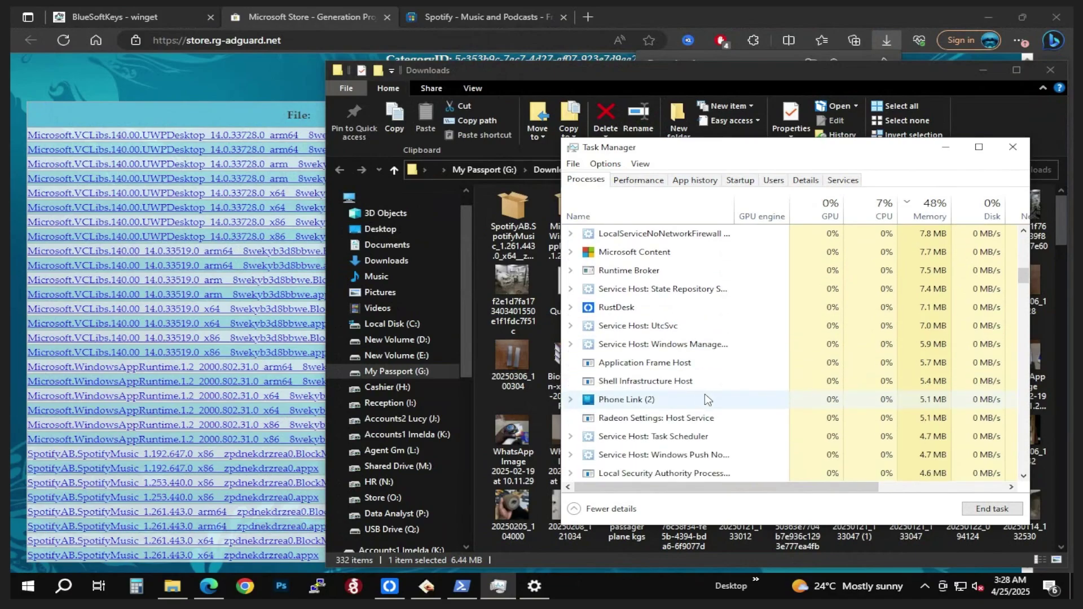
left_click(946, 147)
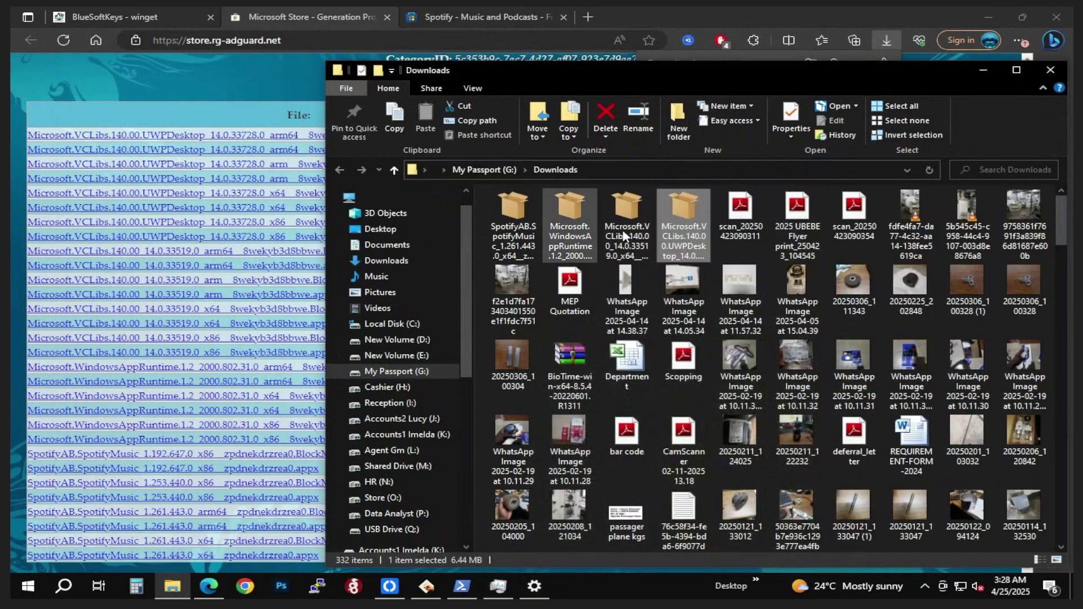
Step: Retry installing the Microsoft.VCLibs.140.00.UWPDesktop package from the Downloads folder, agreeing to proceed on the metered connection
double_click(688, 223)
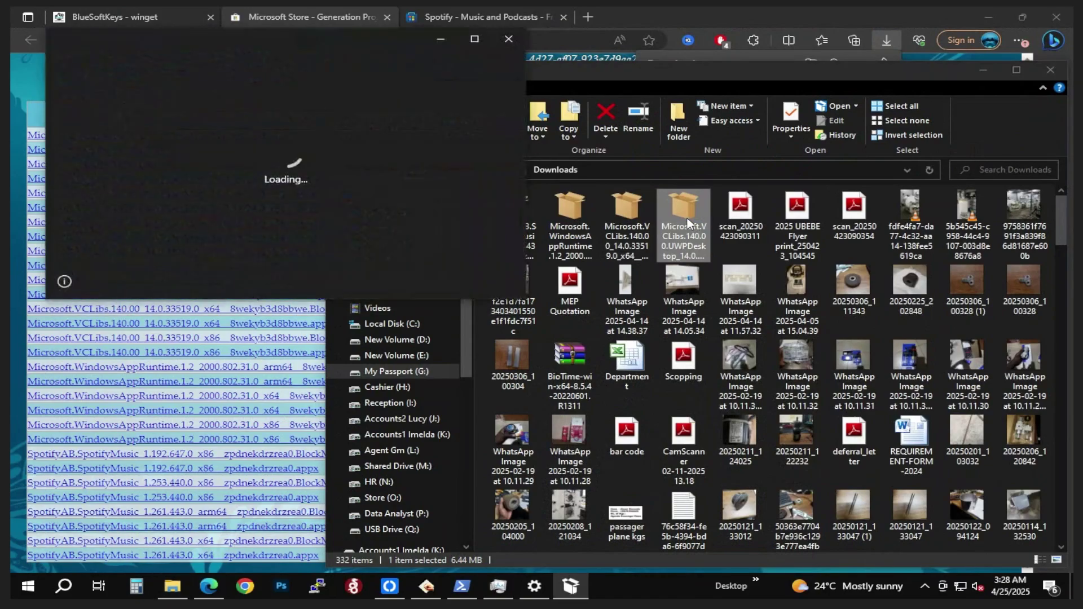
left_click(454, 249)
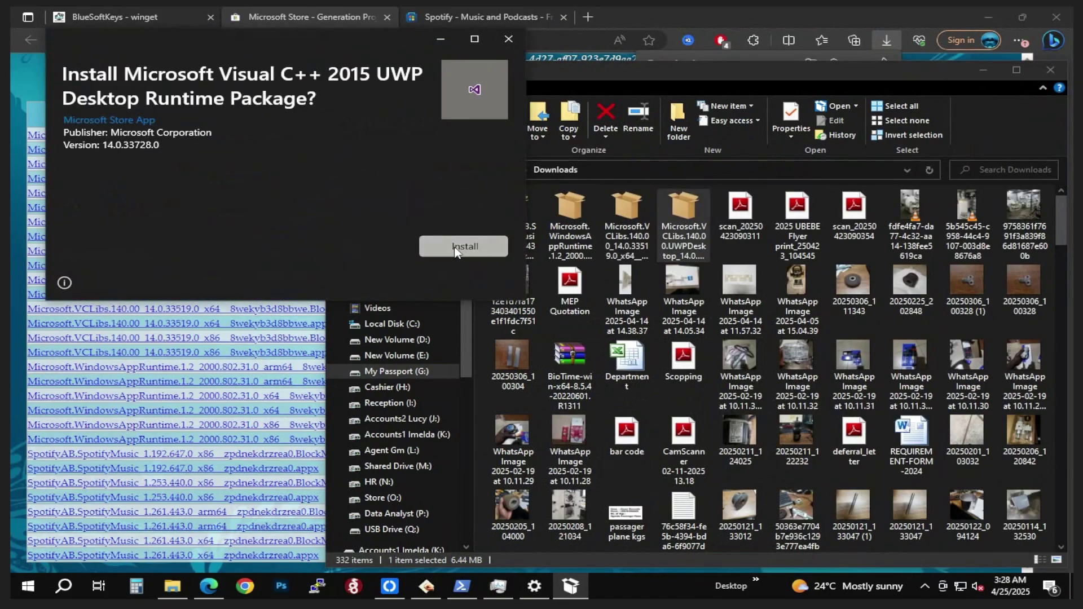
left_click(216, 204)
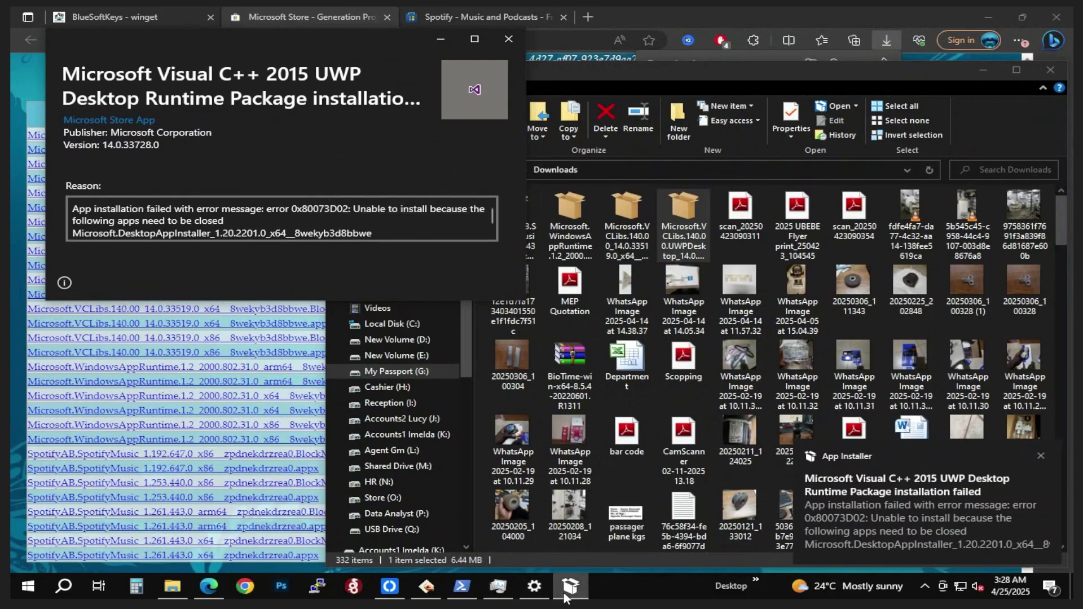
Step: Switch to Task Manager and end the Microsoft Content process
left_click(508, 588)
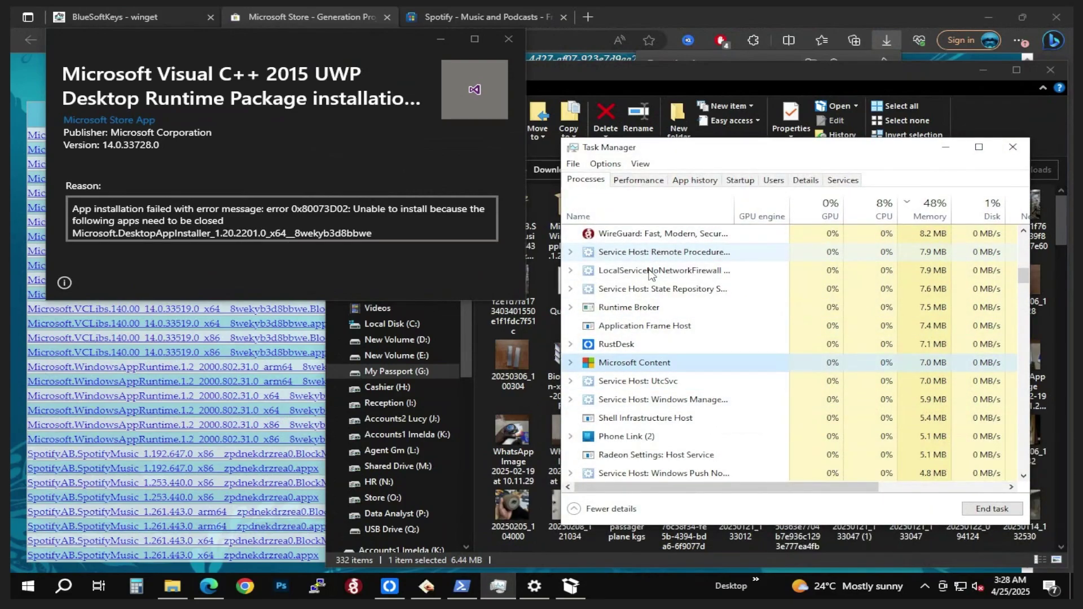
left_click(571, 363)
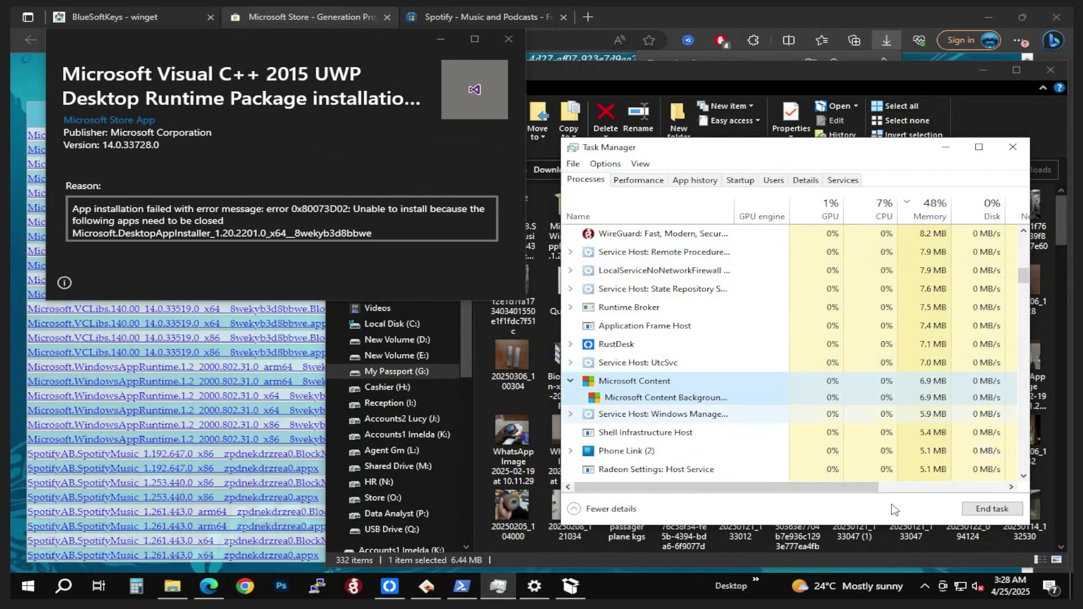
left_click(993, 509)
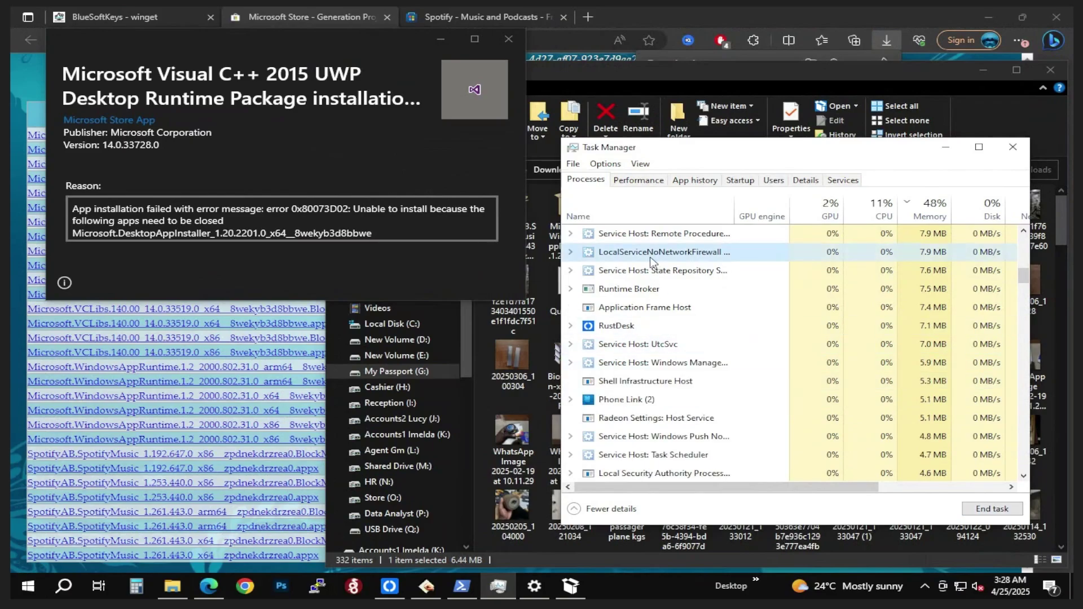
Step: End the Windows PowerShell process, and get the installer and Task Manager windows out of the way
scroll(650, 262, "down", 4)
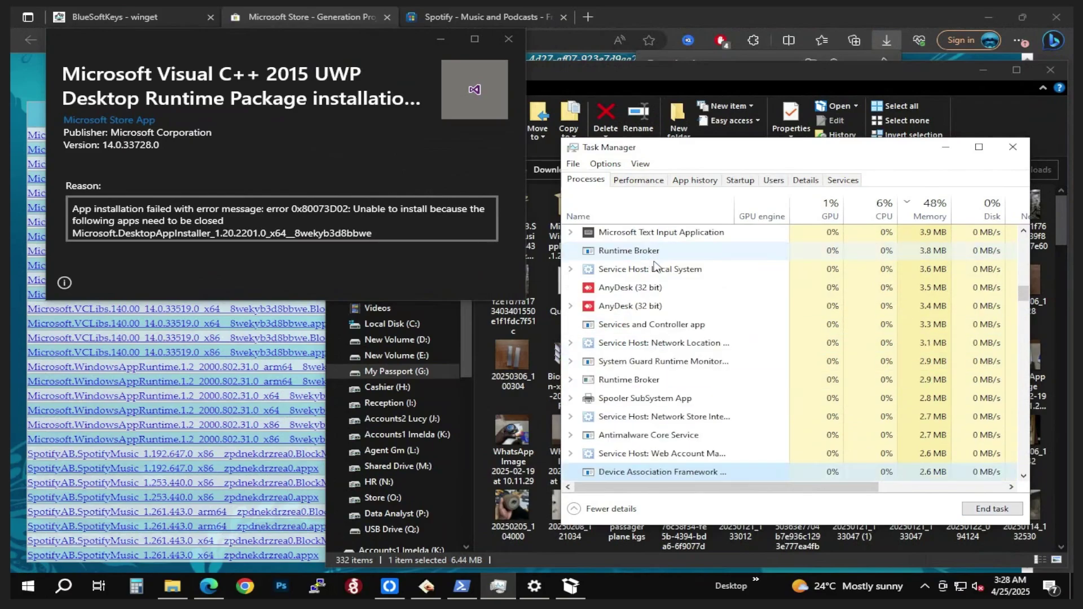
left_click(1023, 237)
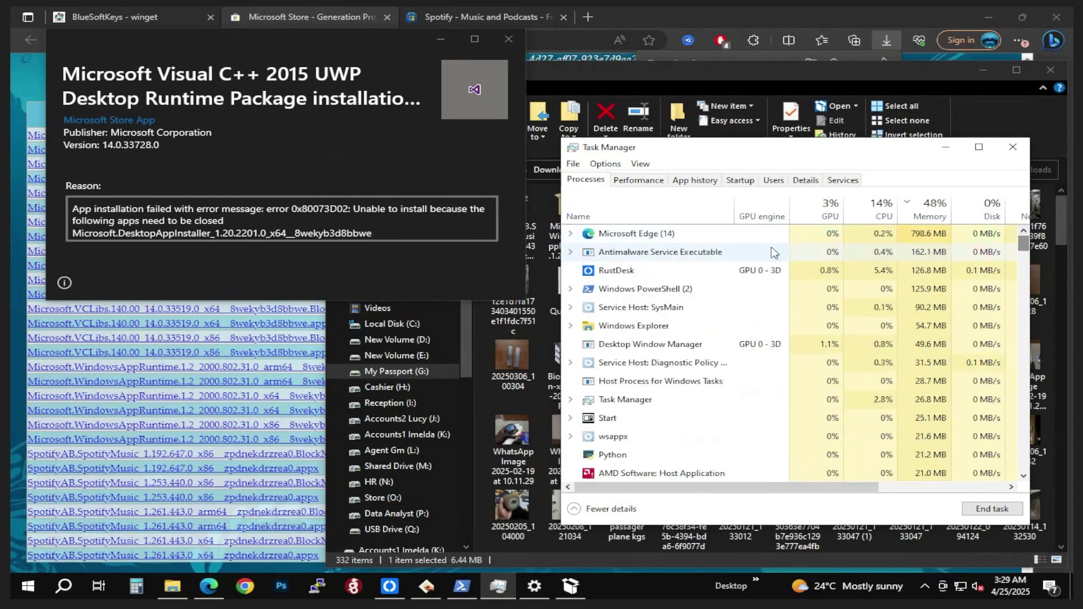
left_click(648, 290)
left_click(993, 509)
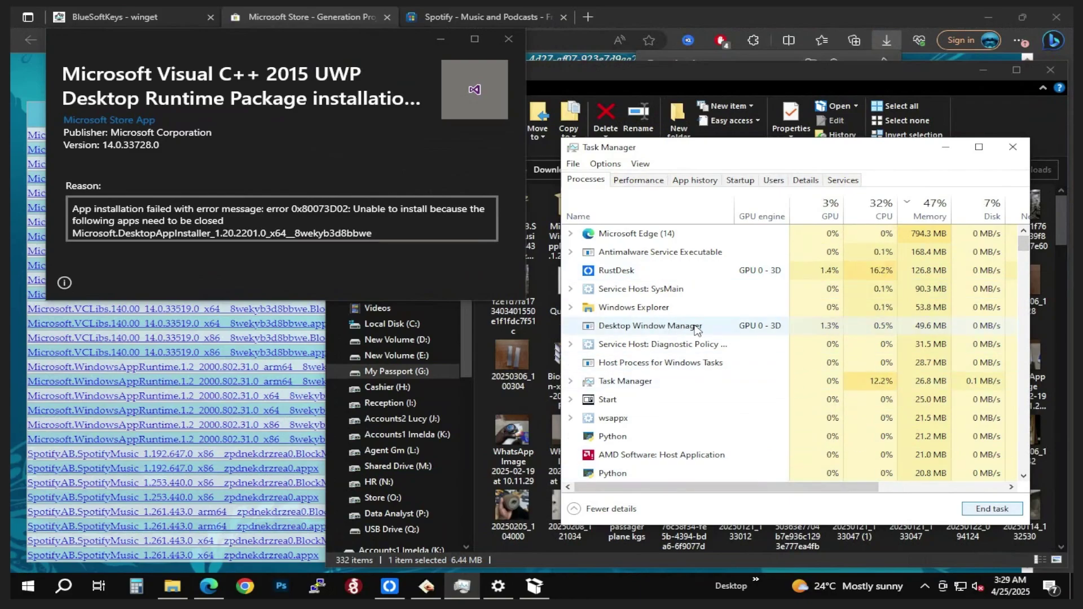
left_click(508, 39)
left_click(946, 147)
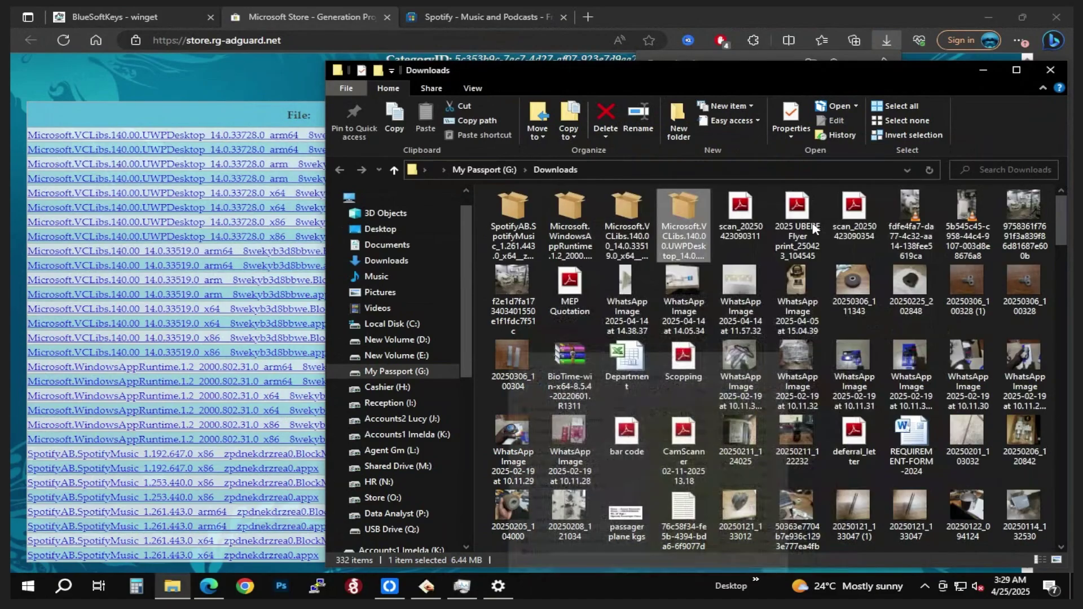
Step: Try the Microsoft.VCLibs.140.00.UWPDesktop installation once more over the metered connection, and dismiss the App Installer notification
double_click(674, 213)
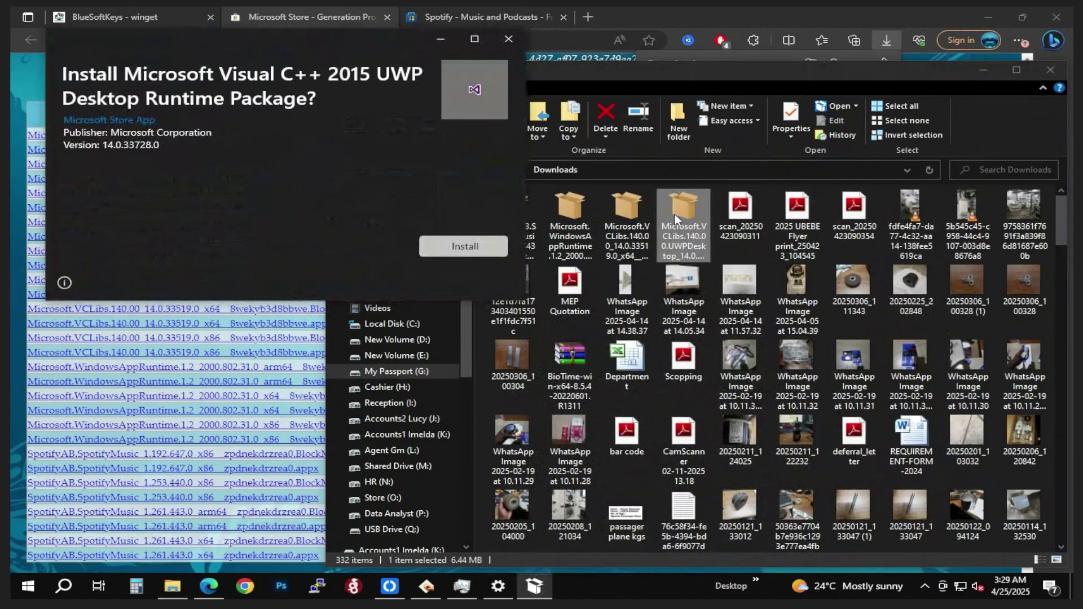
left_click(455, 245)
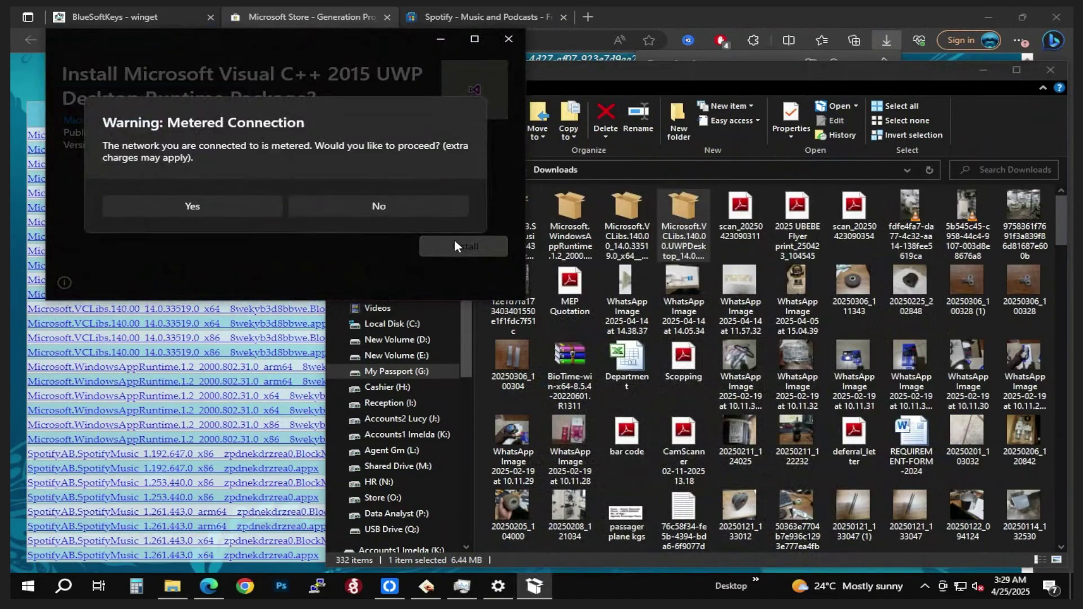
left_click(213, 202)
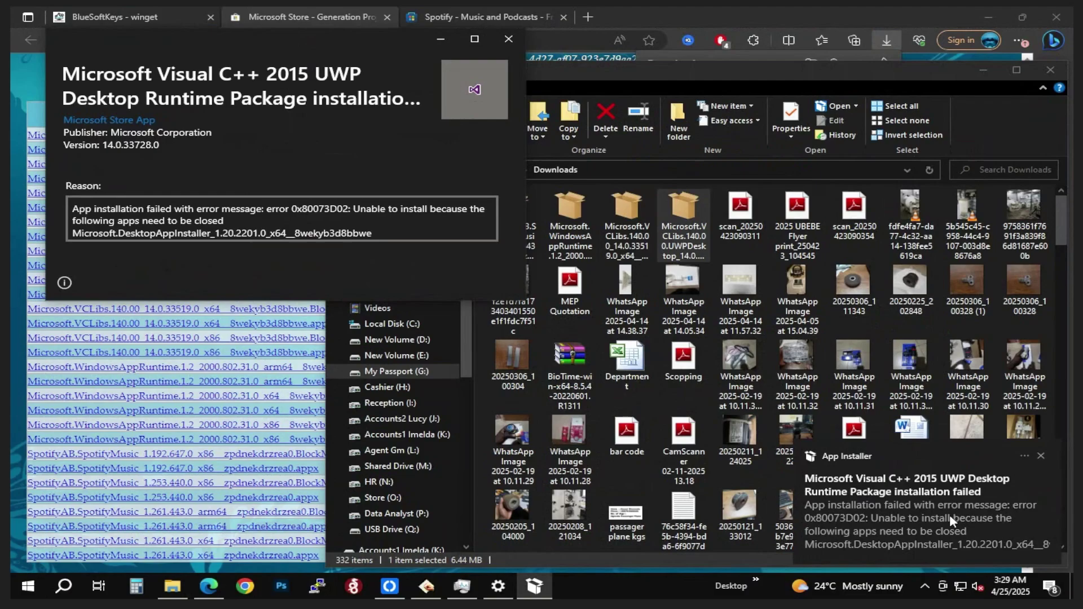
left_click(998, 547)
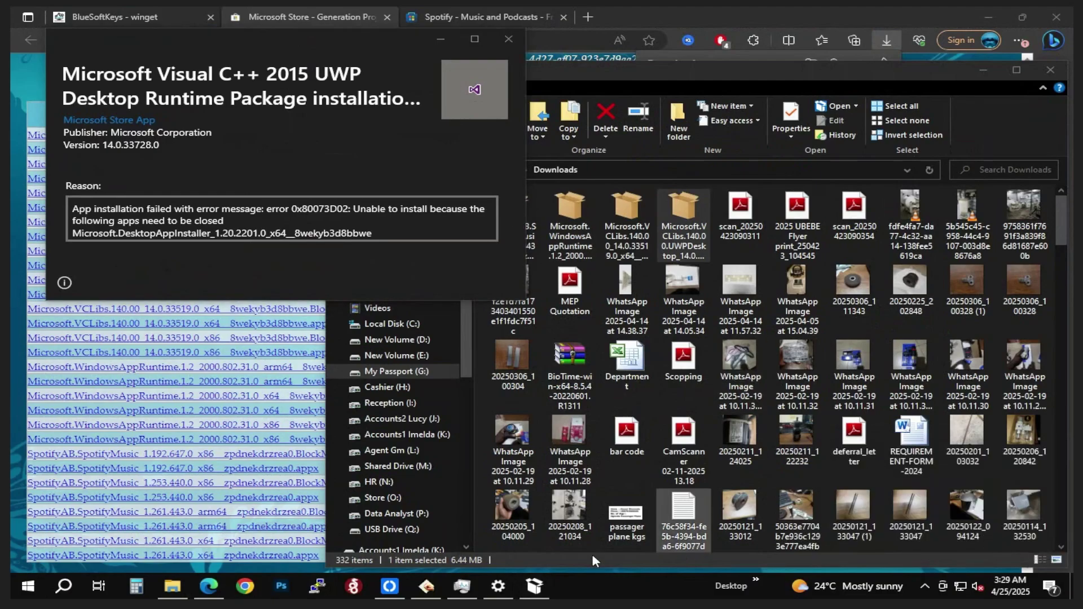
Step: End the AppX Deployment Service under wsappx in Task Manager, and close the package installer
left_click(498, 587)
left_click(466, 589)
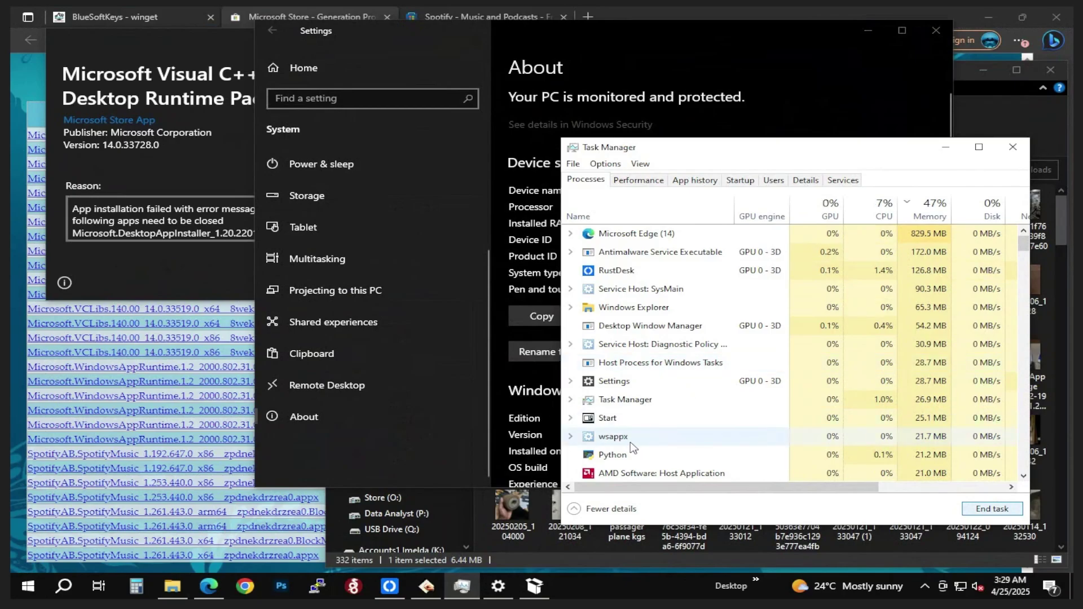
left_click(571, 437)
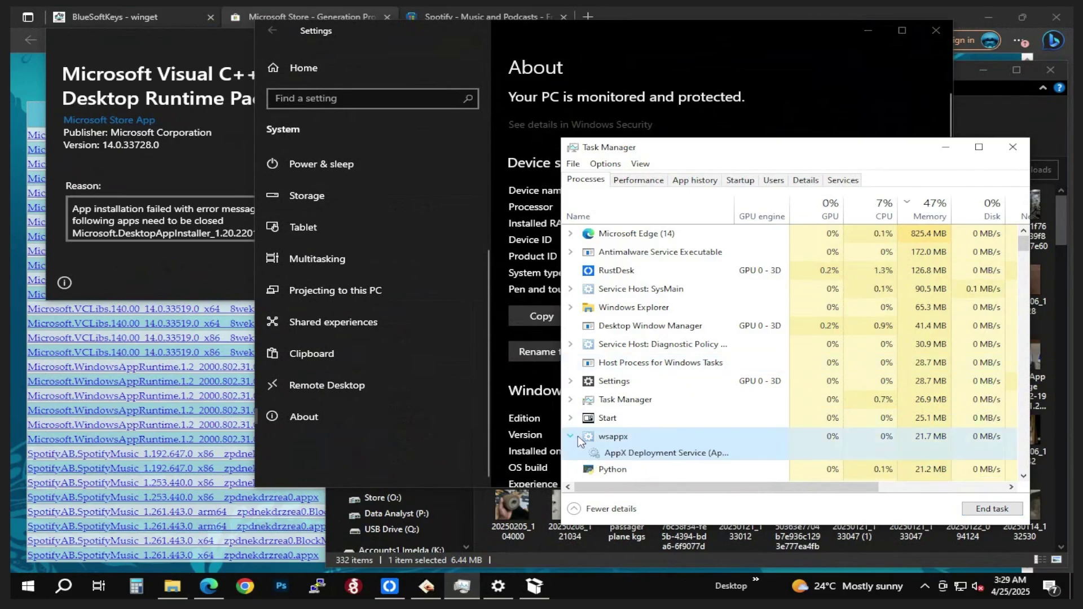
scroll(661, 419, "down", 1)
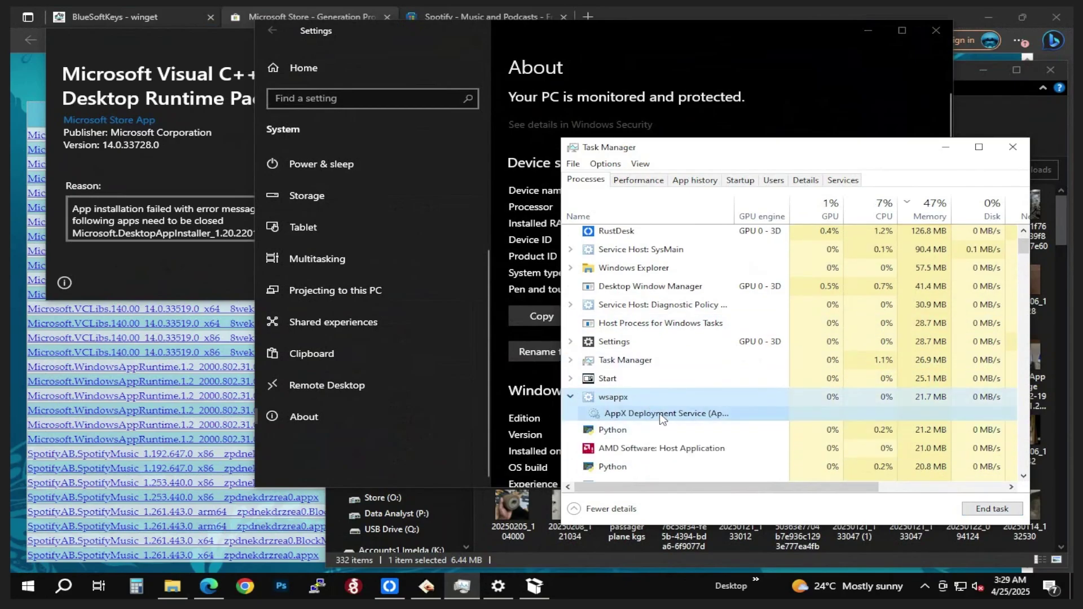
left_click(661, 416)
left_click(992, 509)
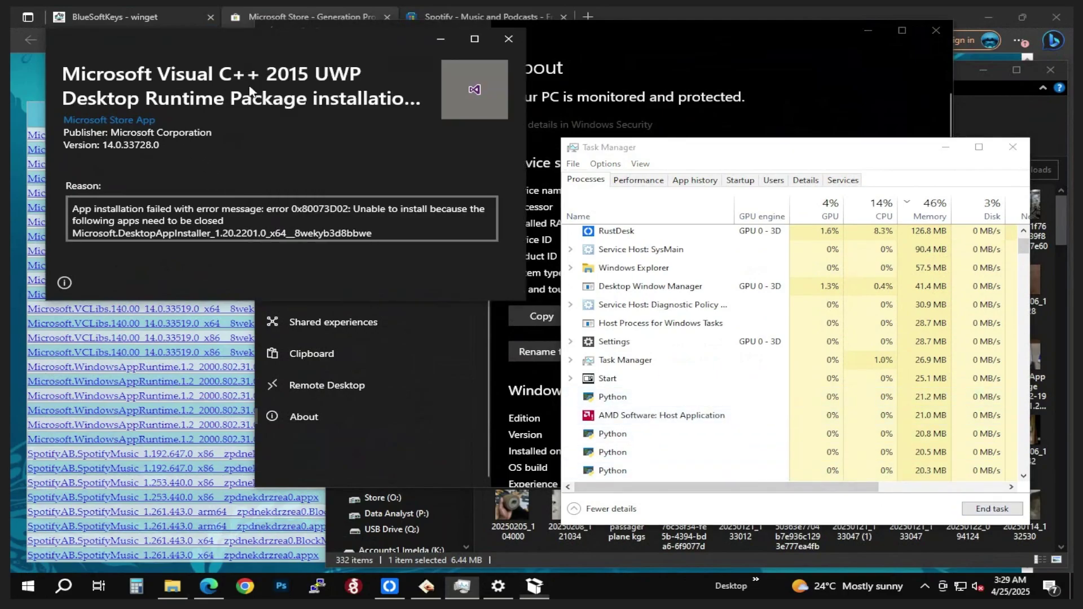
left_click(503, 41)
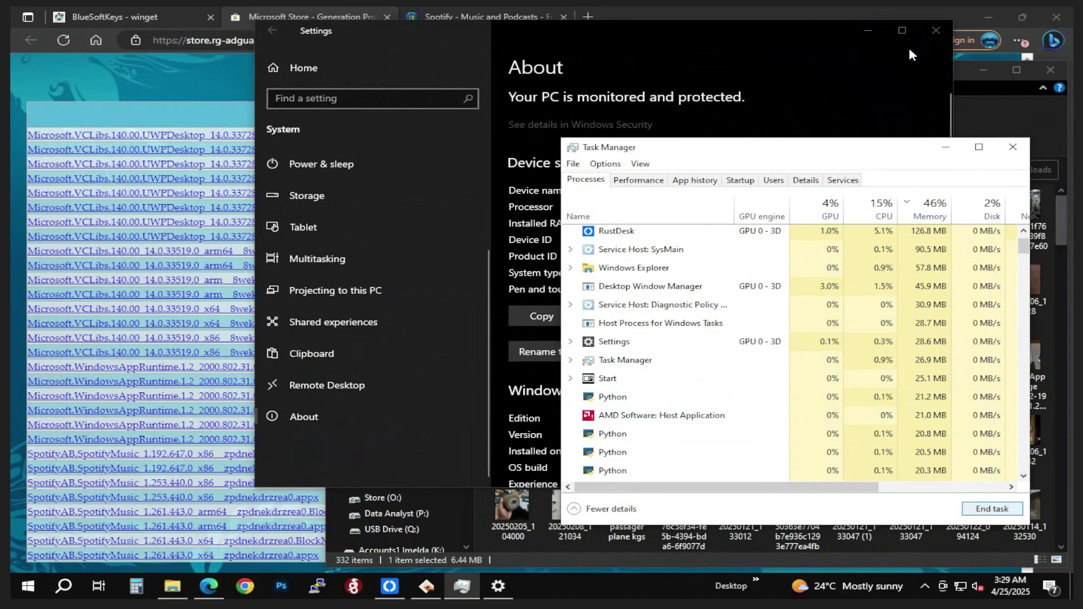
Step: Get Settings and Task Manager out of the way, and try installing the Microsoft.VCLibs.140.00.UWPDesktop package again
left_click(909, 48)
left_click(936, 30)
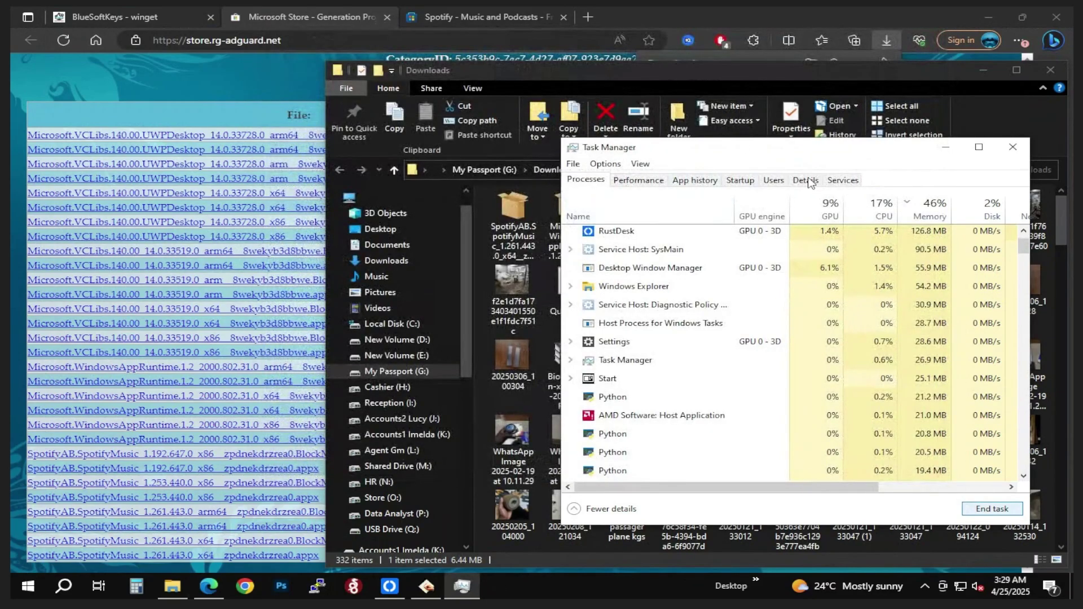
left_click(947, 147)
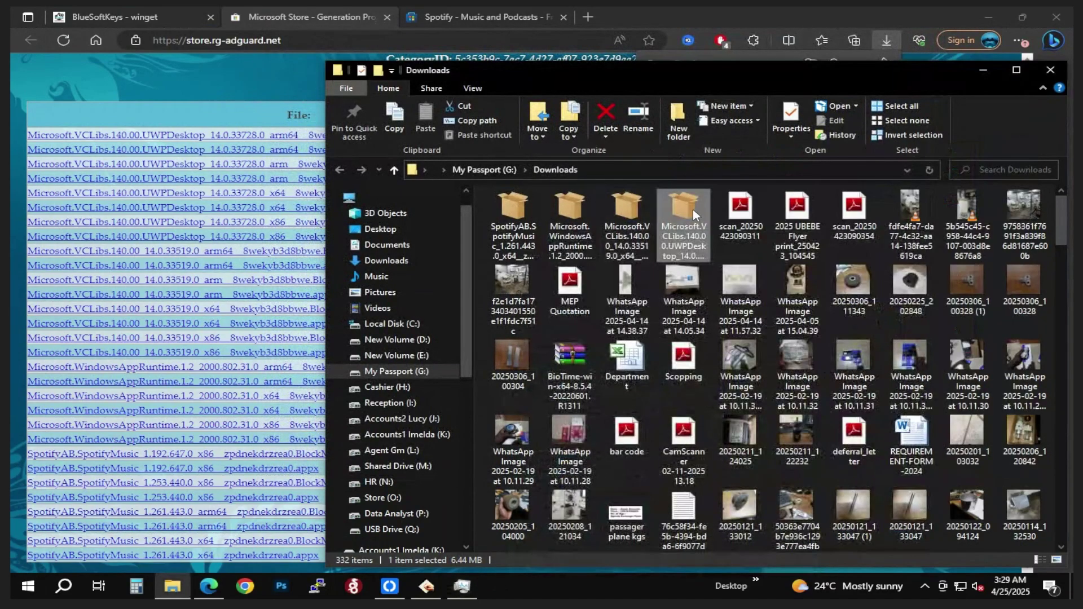
double_click(693, 208)
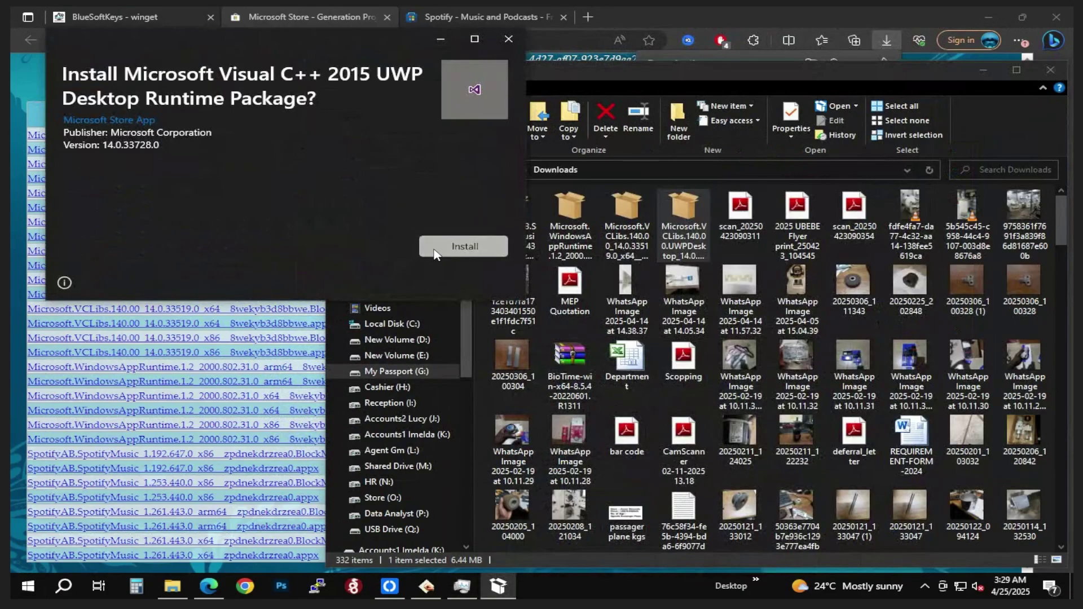
left_click(435, 252)
left_click(234, 203)
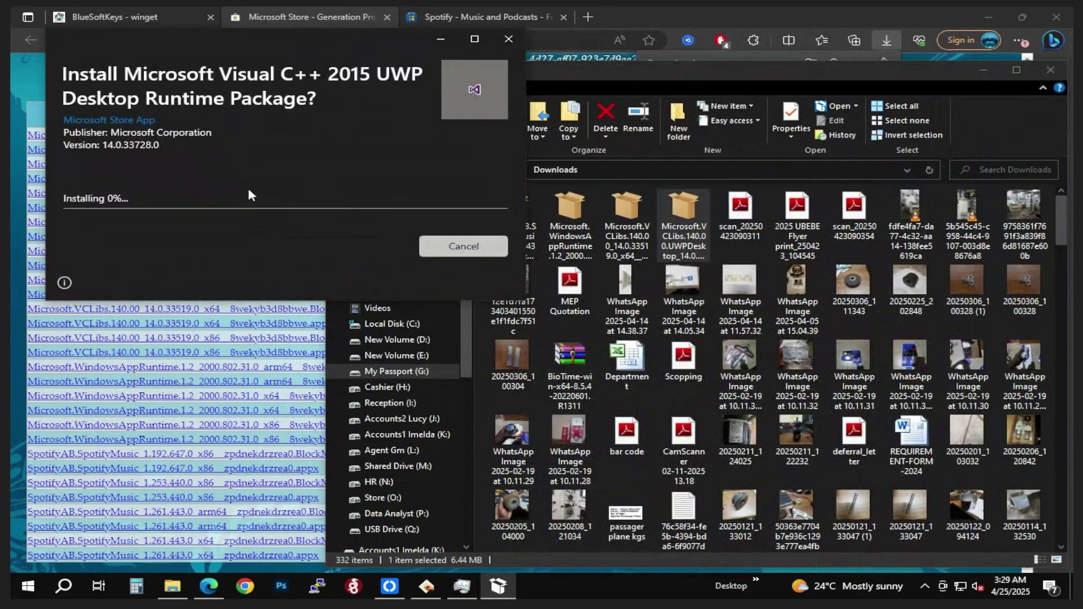
Step: Install the Microsoft.WindowsAppRuntime.1.2 package over the metered connection, and close both package installer windows
double_click(572, 239)
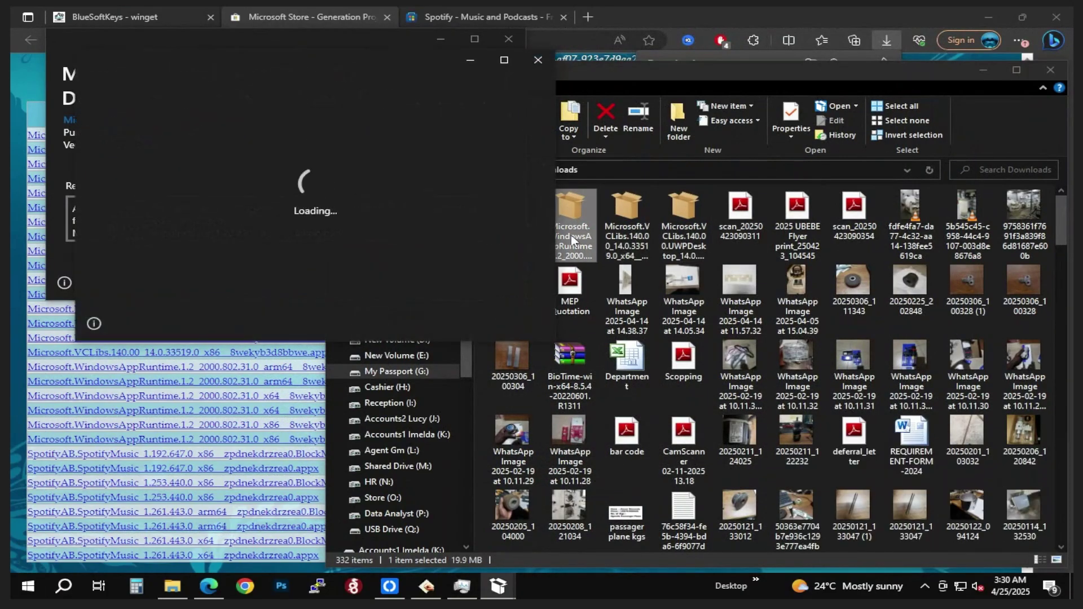
left_click(501, 268)
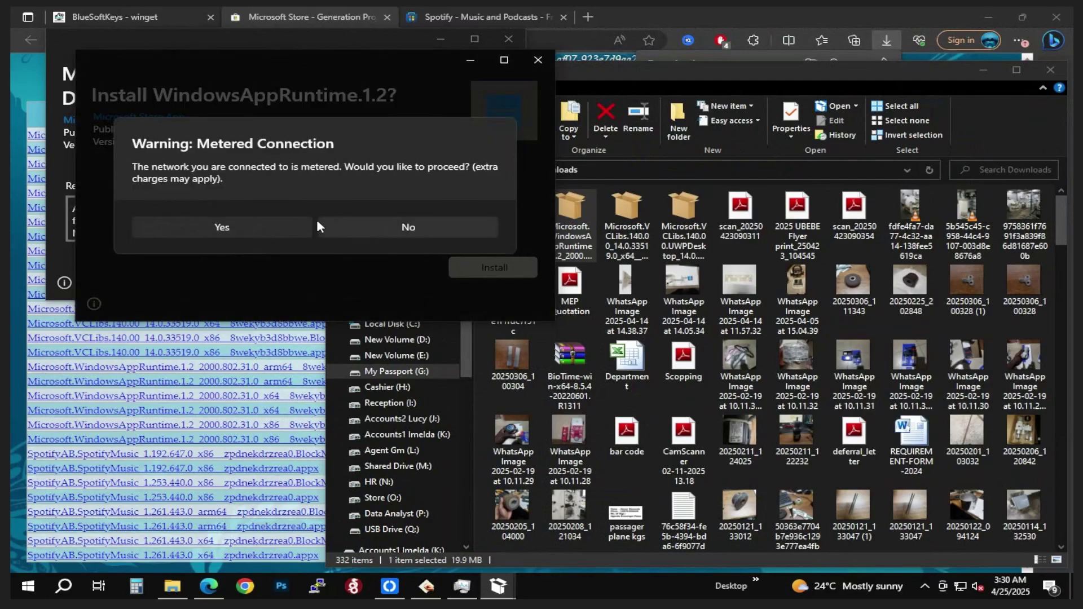
left_click(313, 226)
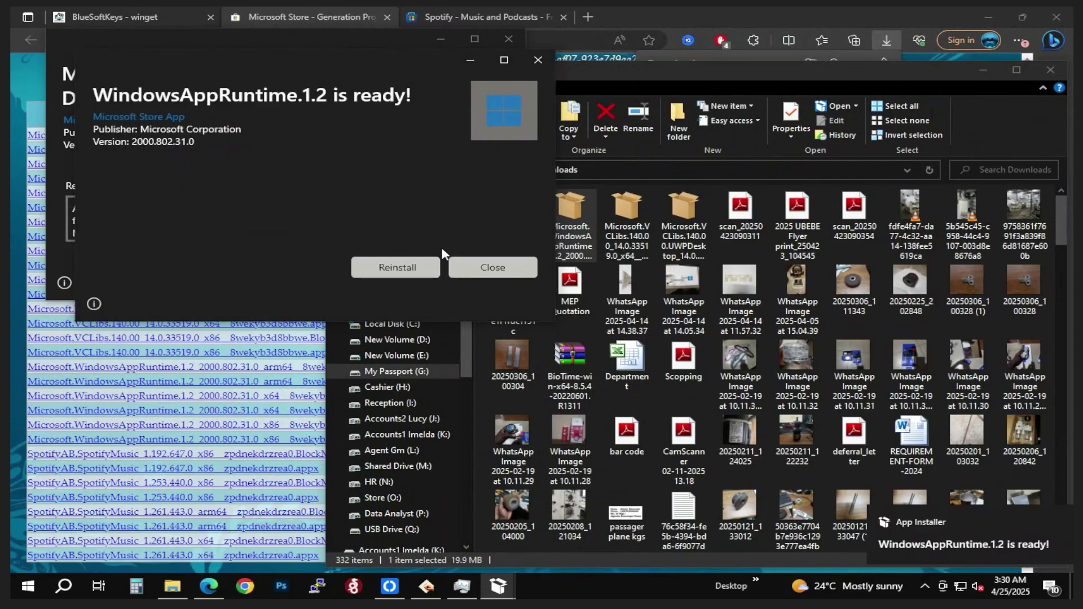
left_click(50, 99)
left_click(508, 39)
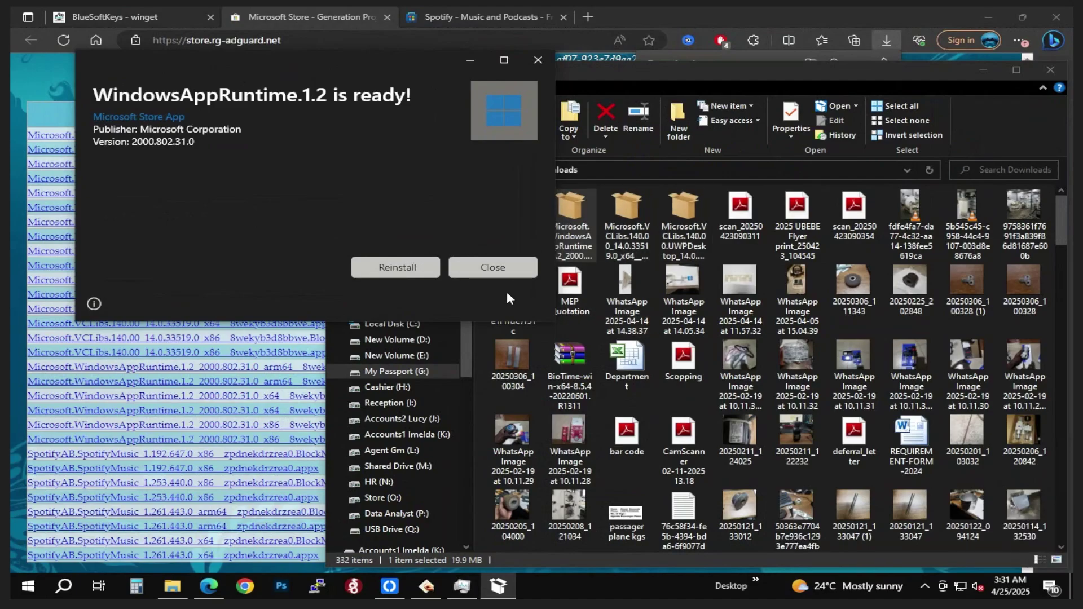
left_click(511, 276)
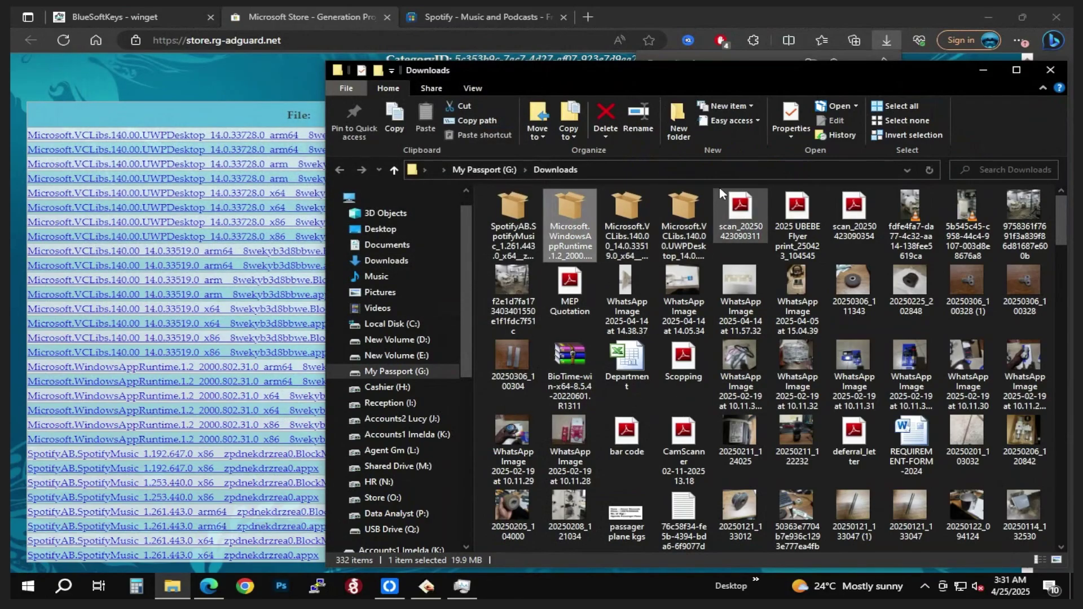
left_click_drag(712, 188, 581, 249)
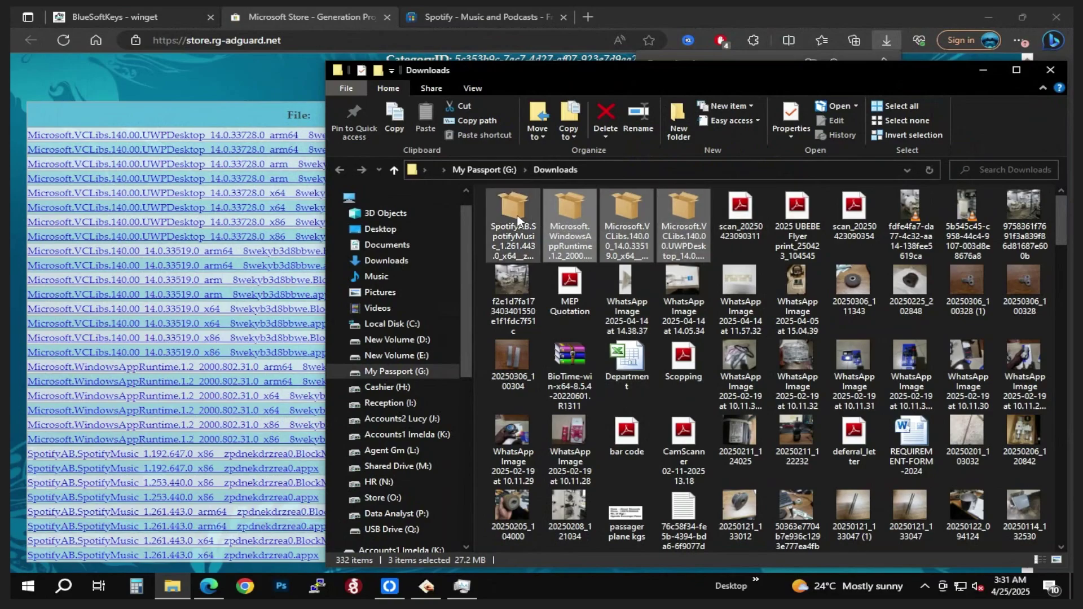
left_click(765, 251)
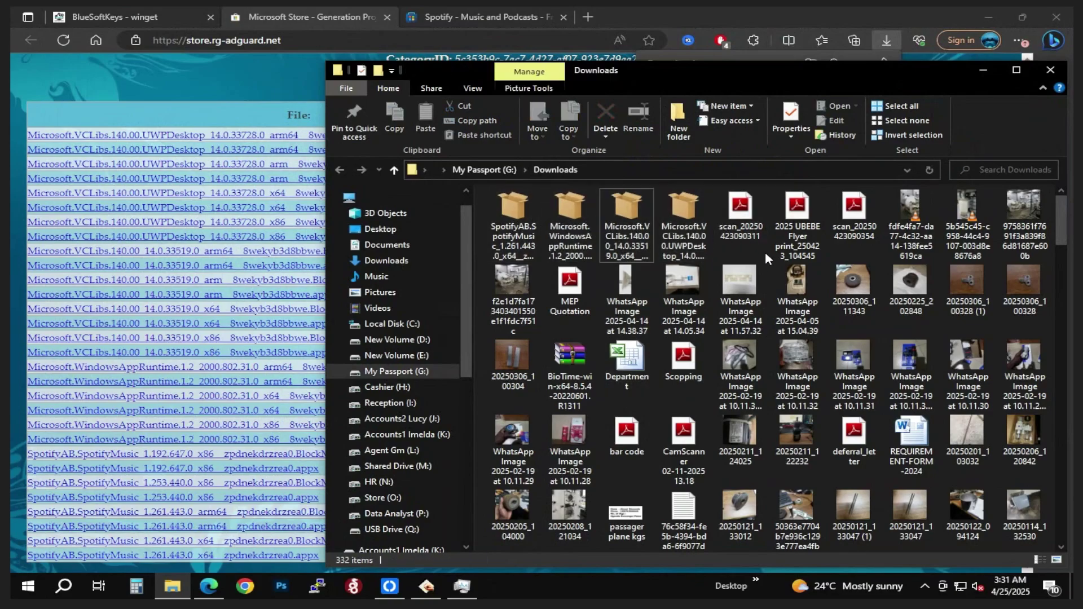
left_click_drag(712, 195, 565, 231)
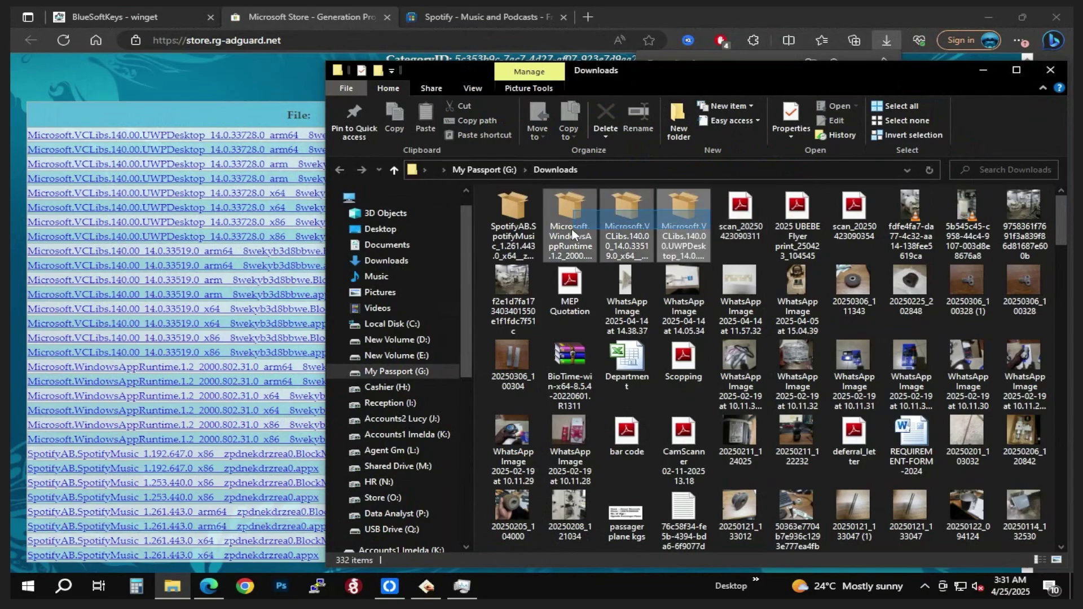
Step: Install the SpotifyAB.SpotifyMusic 1.261.443.0 x64 package with launch when ready enabled, and check the recently added apps for Spotify
double_click(510, 215)
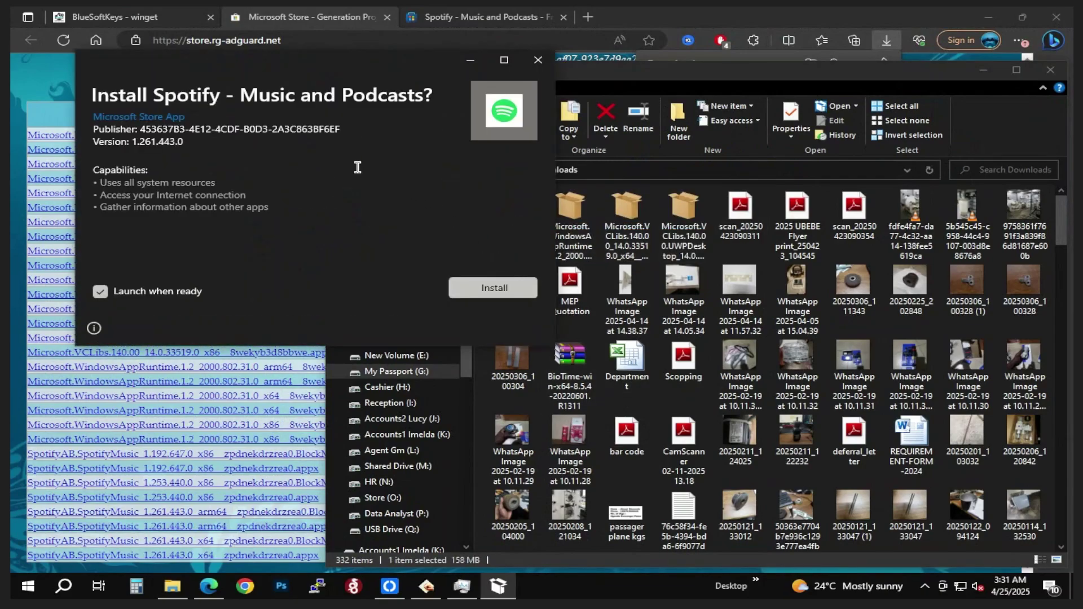
left_click(506, 289)
left_click(265, 244)
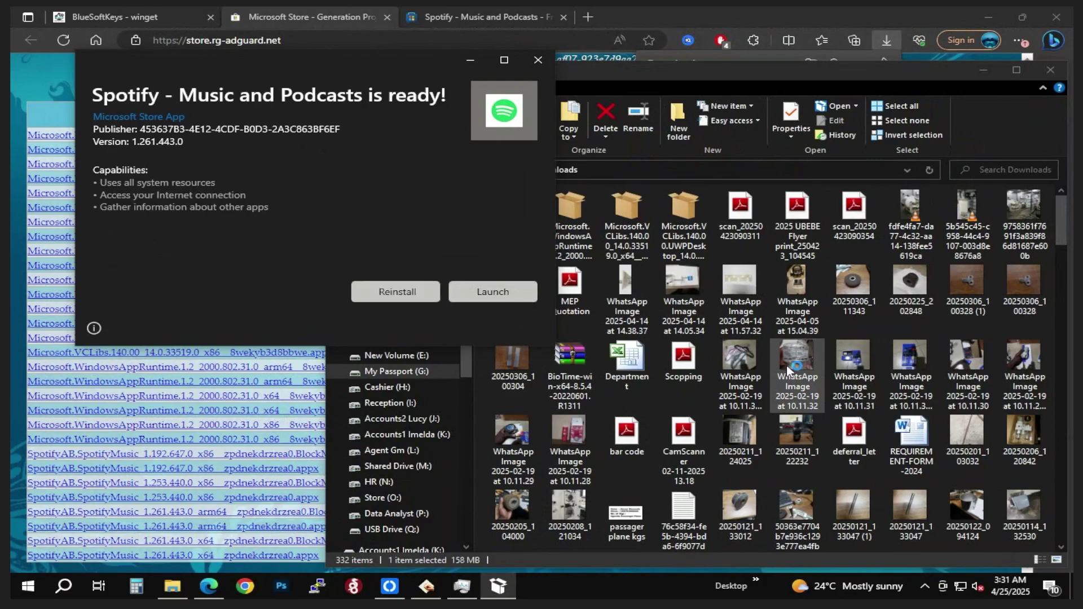
key("alt+F4")
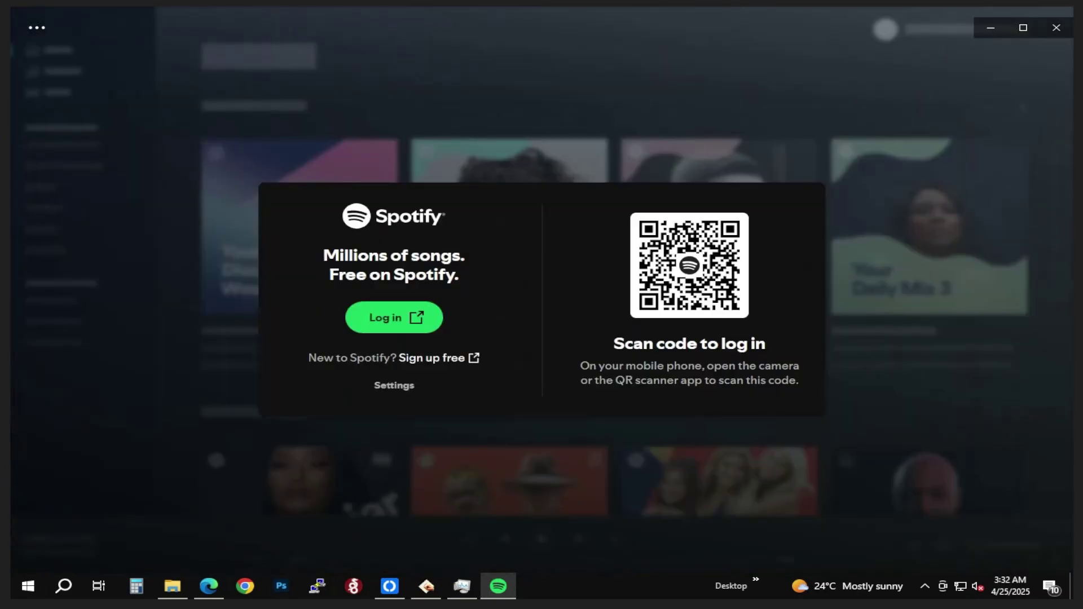
left_click(25, 587)
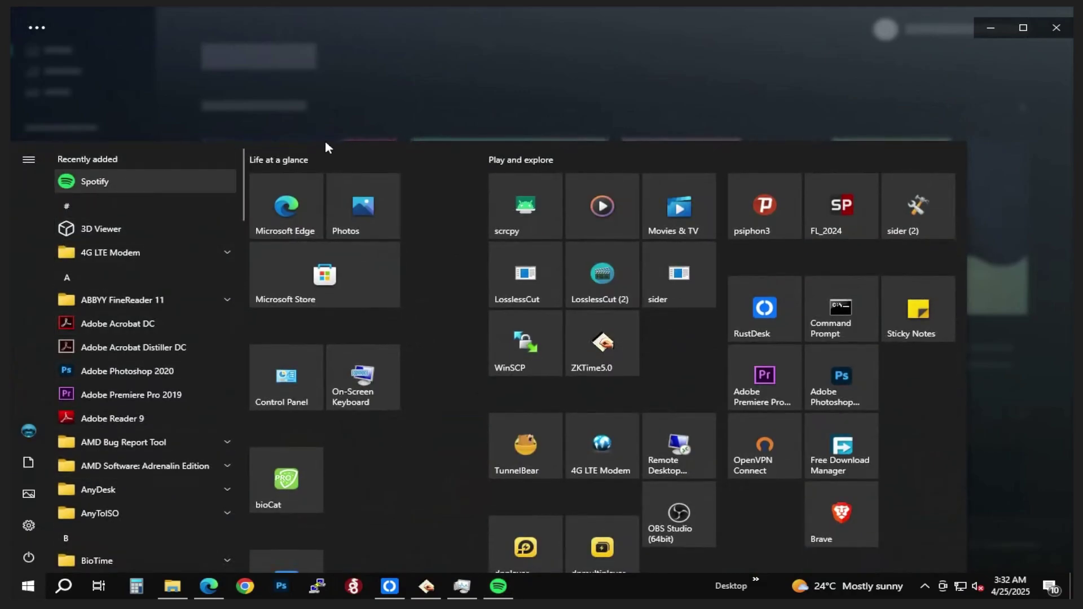
left_click(841, 86)
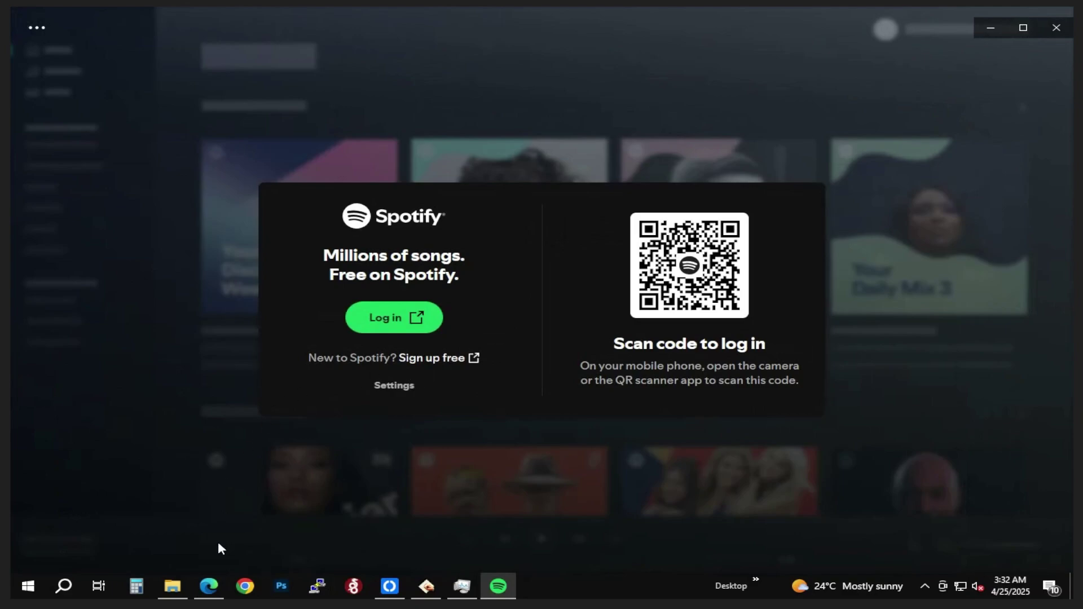
Step: Switch to Edge, open the BlueSoftKeys Collections page, and view the Social Media Boosts site linked there
left_click(217, 589)
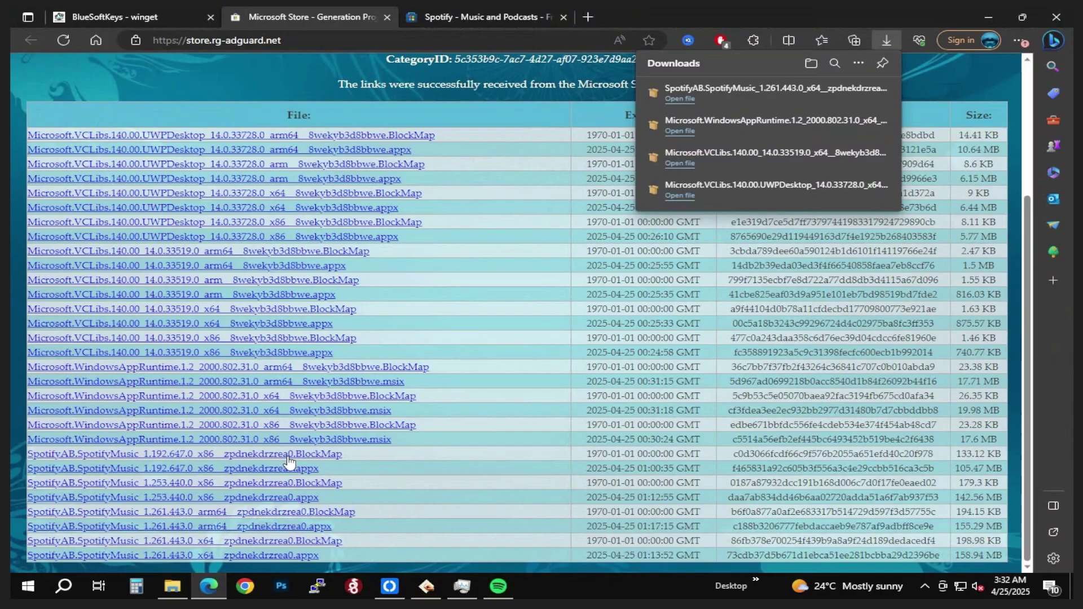
left_click(158, 24)
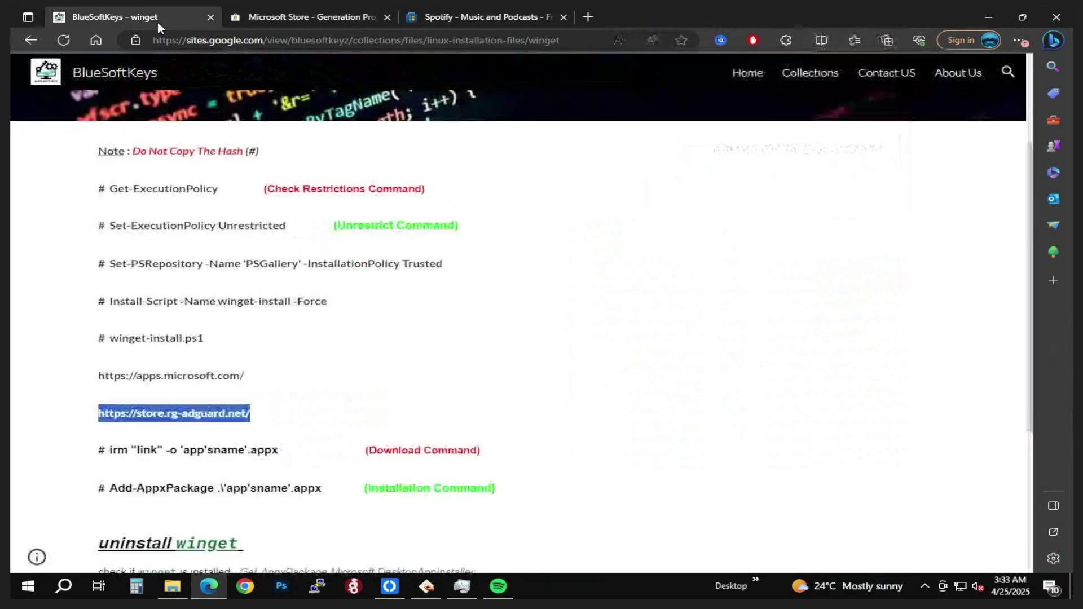
left_click(815, 79)
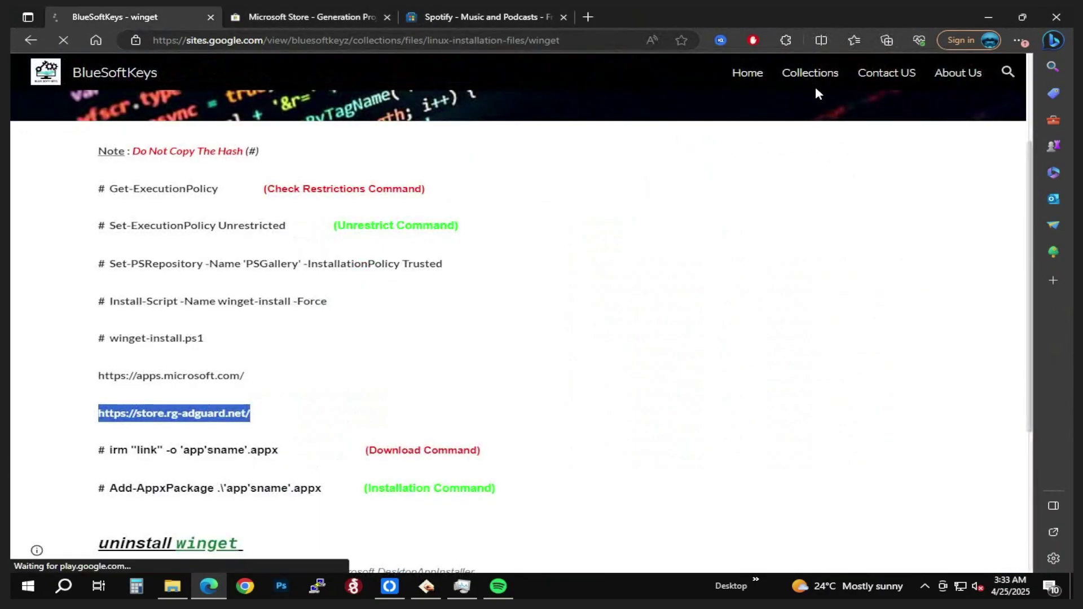
scroll(528, 395, "down", 3)
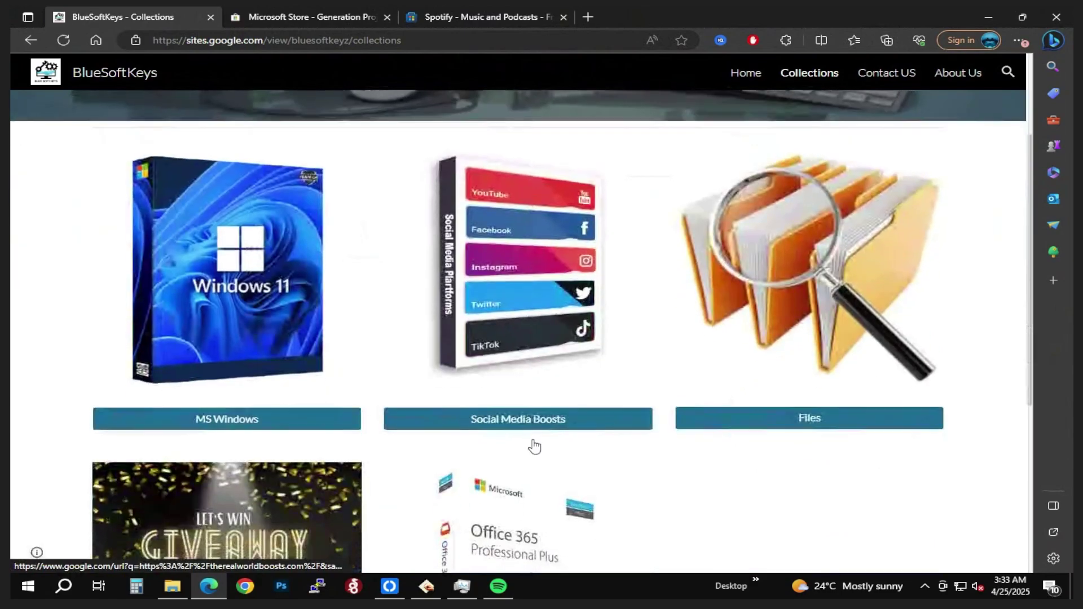
left_click(530, 421)
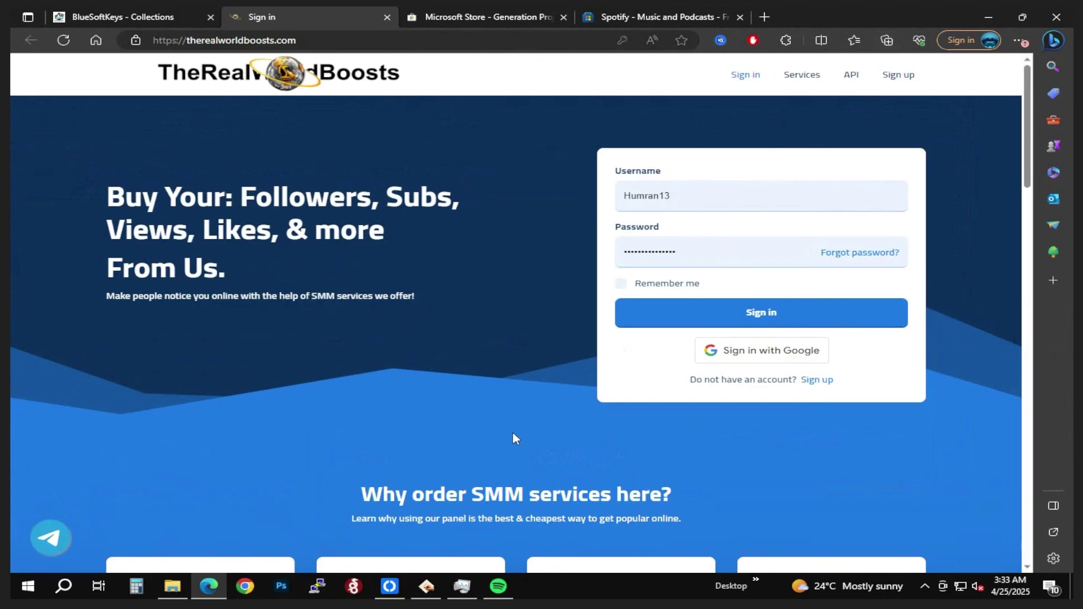
scroll(512, 433, "down", 3)
scroll(517, 433, "up", 3)
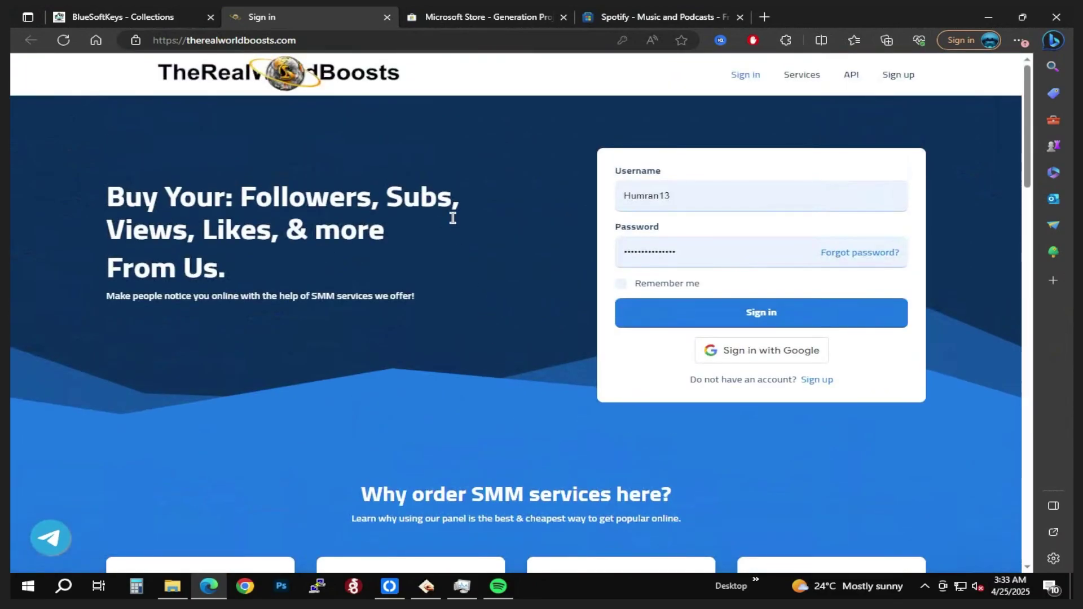